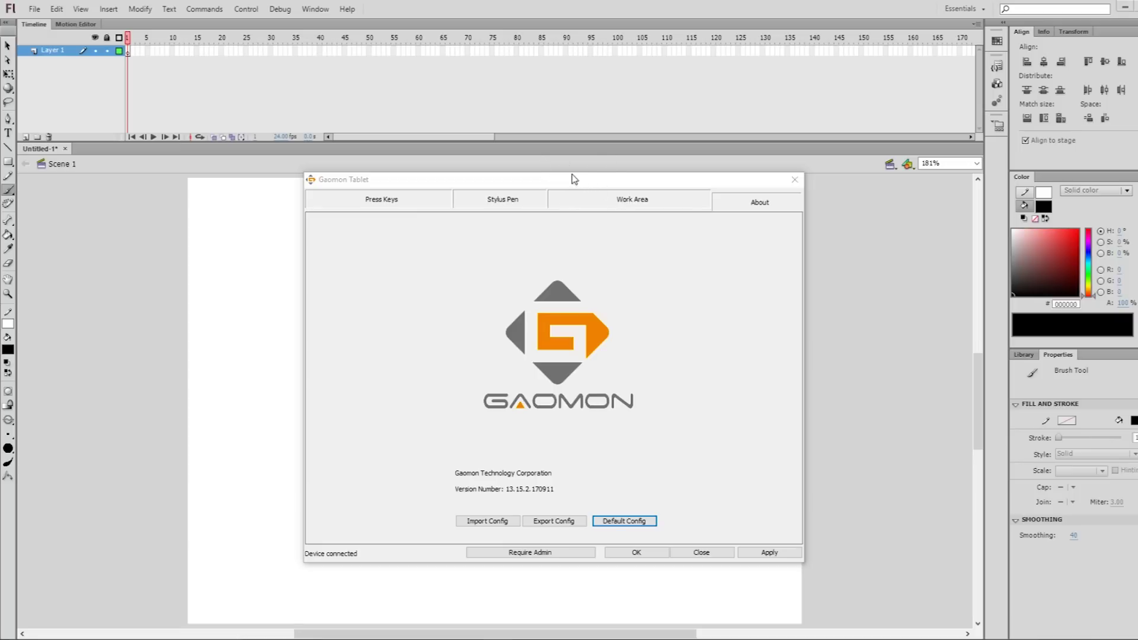
# Try a lower pen pressure sensitivity, return it to 0, and review the hotkey setting of the stylus pen's upper button
pyautogui.click(526, 200)
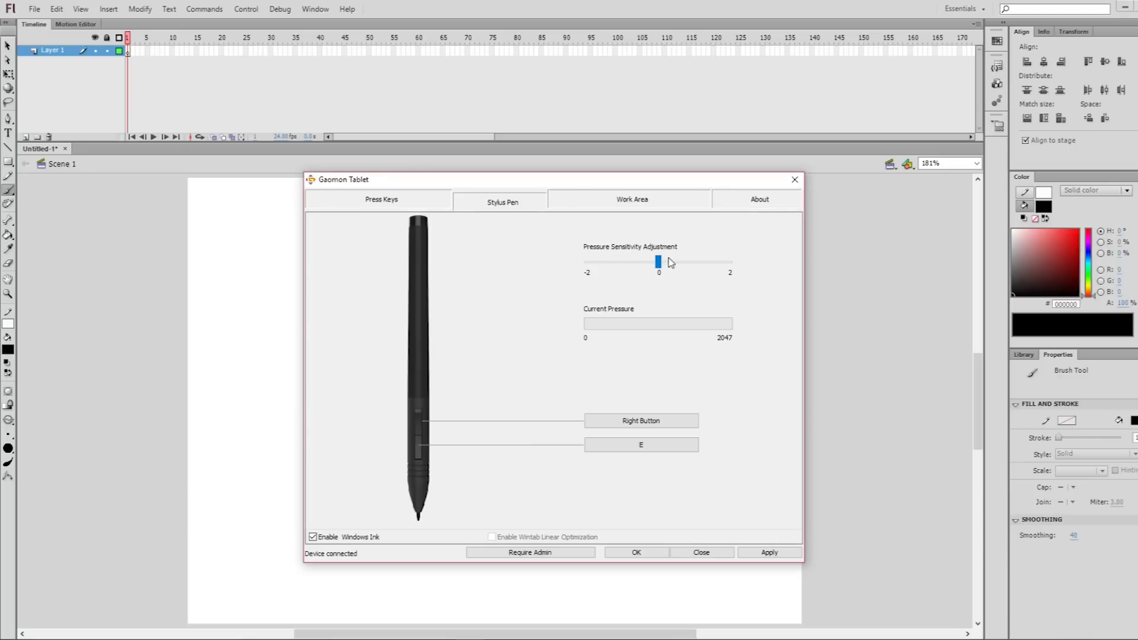
pyautogui.moveTo(660, 265); pyautogui.dragTo(572, 273)
pyautogui.moveTo(624, 277); pyautogui.dragTo(656, 271)
pyautogui.click(637, 425)
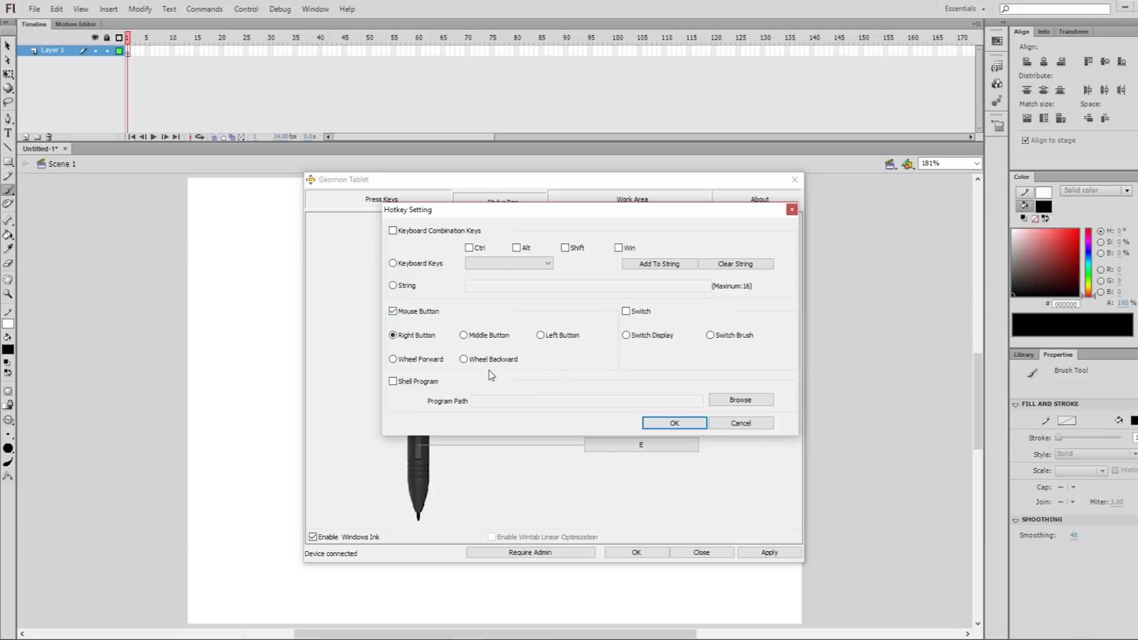
pyautogui.click(688, 426)
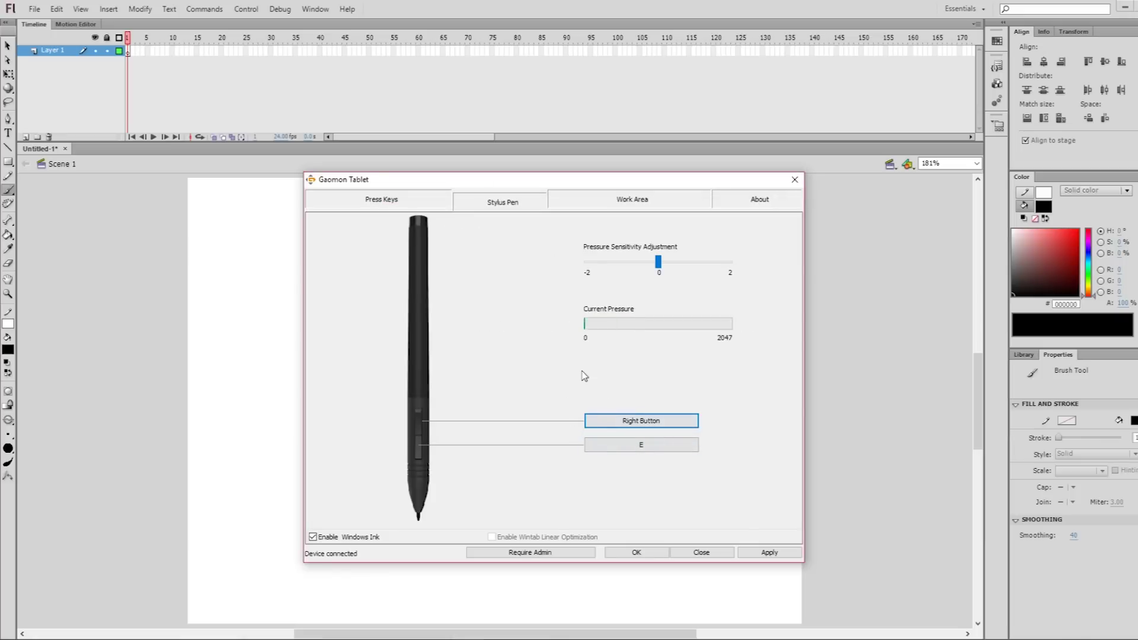
# Assign the keyboard key E without the Ctrl modifier to the tablet's first press key and apply the change
pyautogui.click(440, 202)
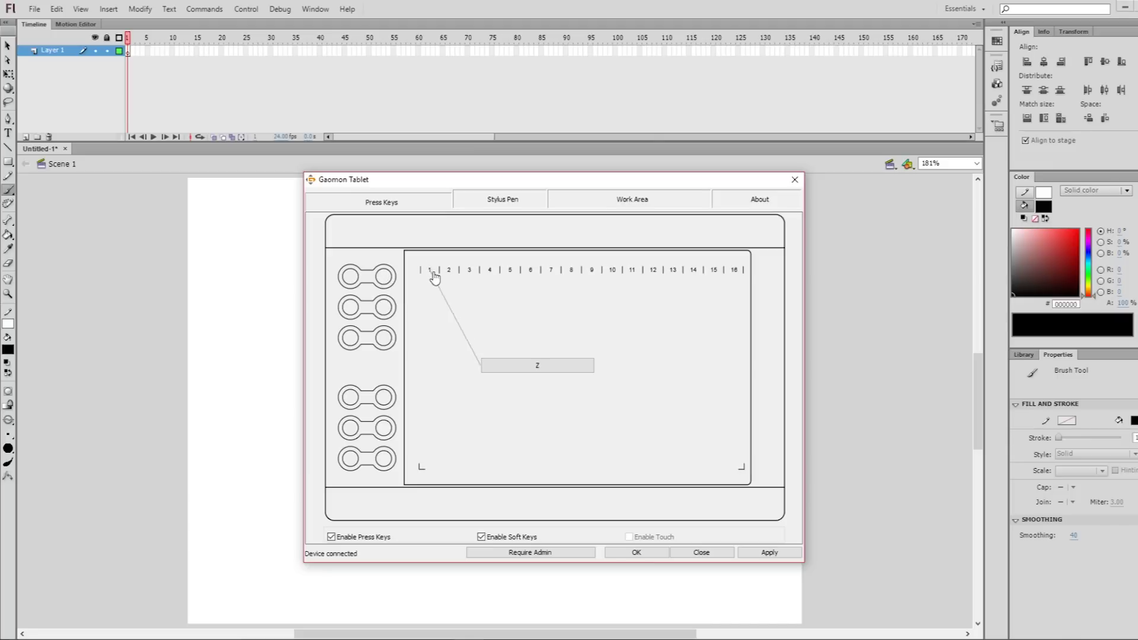
pyautogui.click(744, 271)
pyautogui.click(385, 274)
pyautogui.click(354, 321)
pyautogui.click(525, 367)
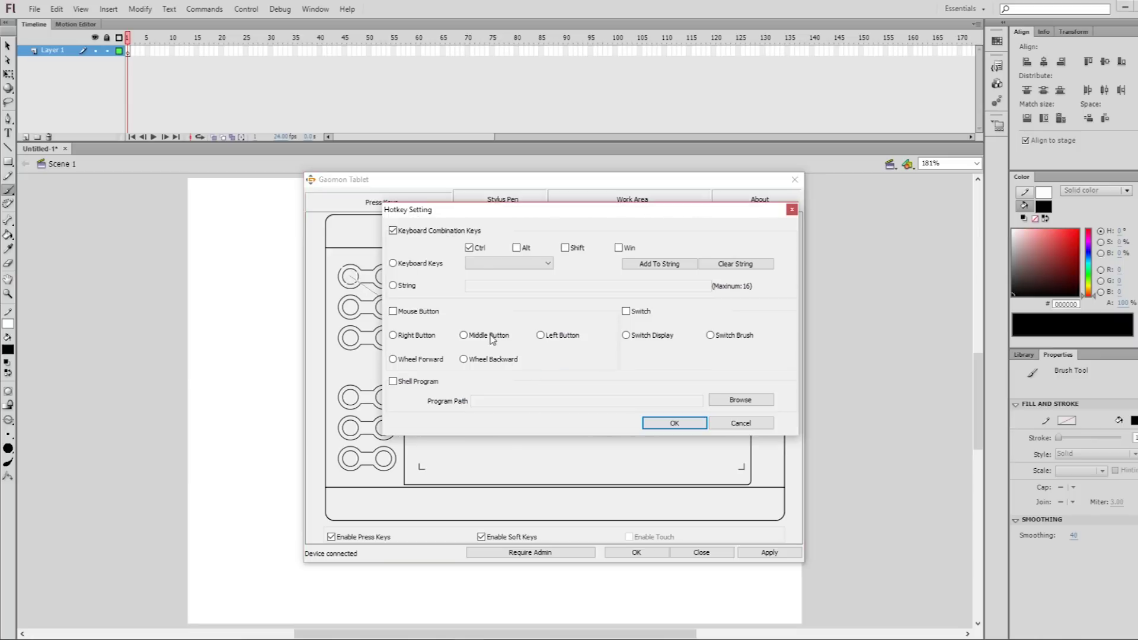
pyautogui.click(400, 266)
pyautogui.click(470, 247)
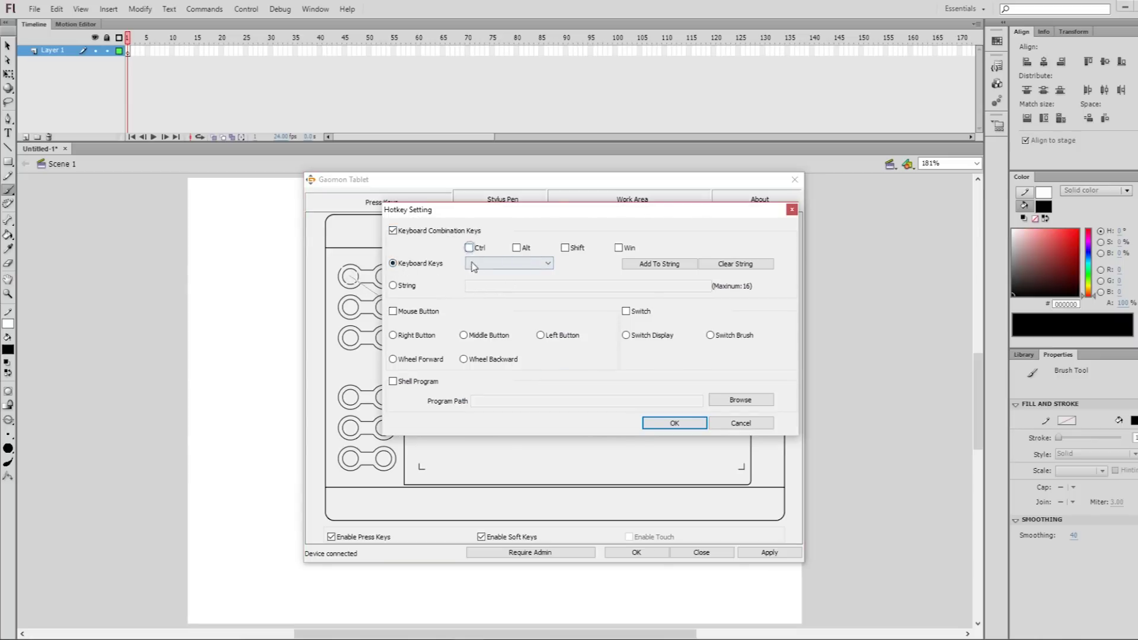
pyautogui.click(508, 267)
pyautogui.click(504, 307)
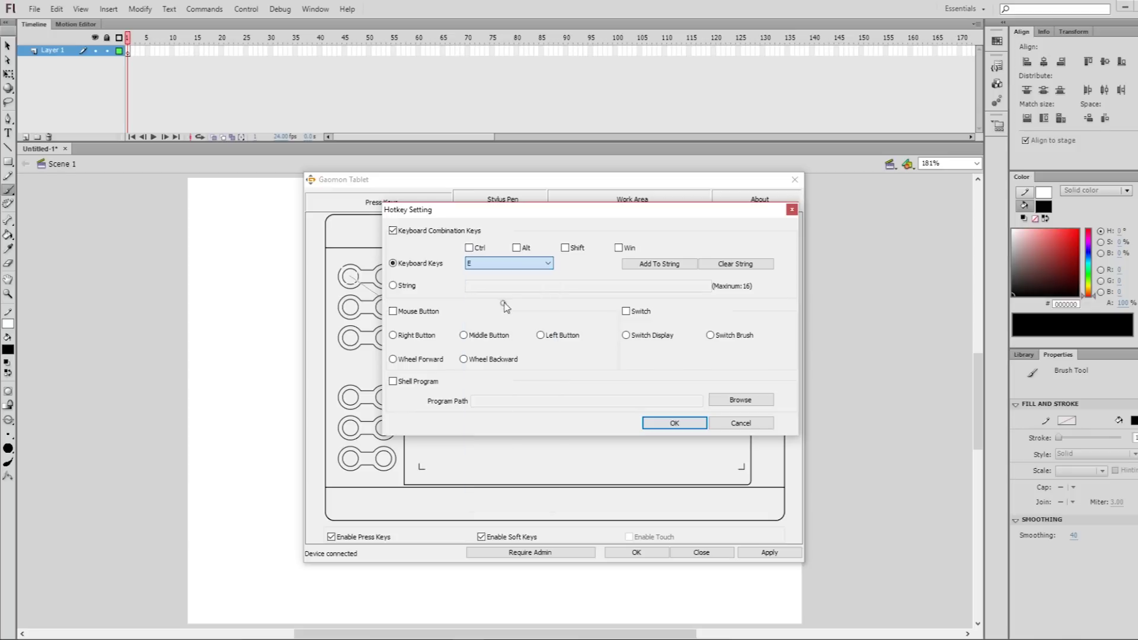
pyautogui.click(664, 422)
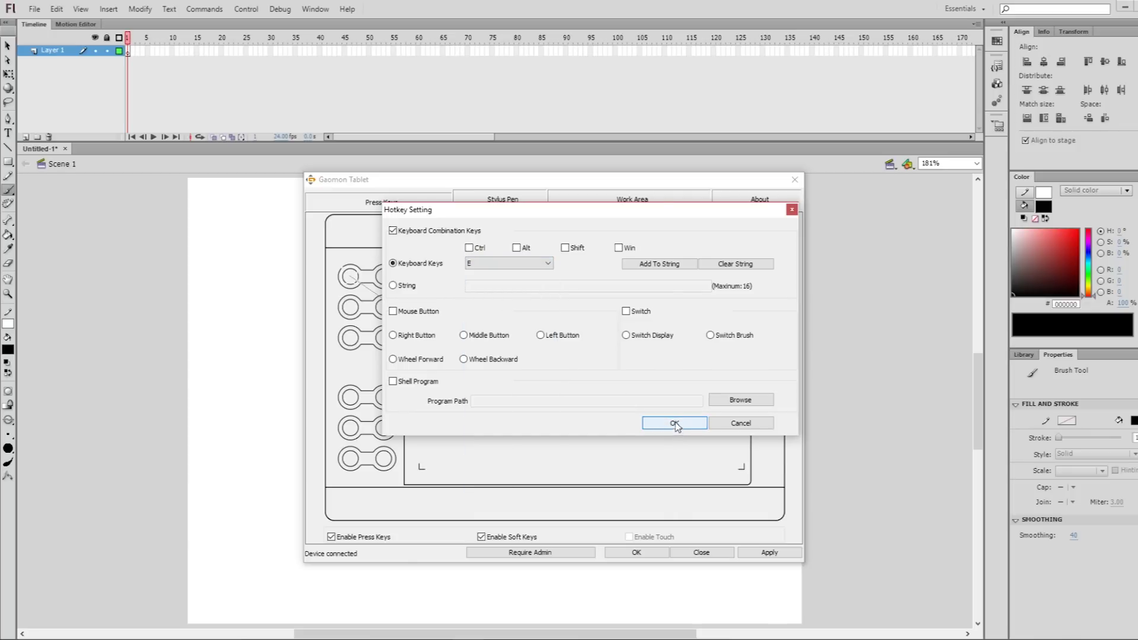
pyautogui.click(675, 423)
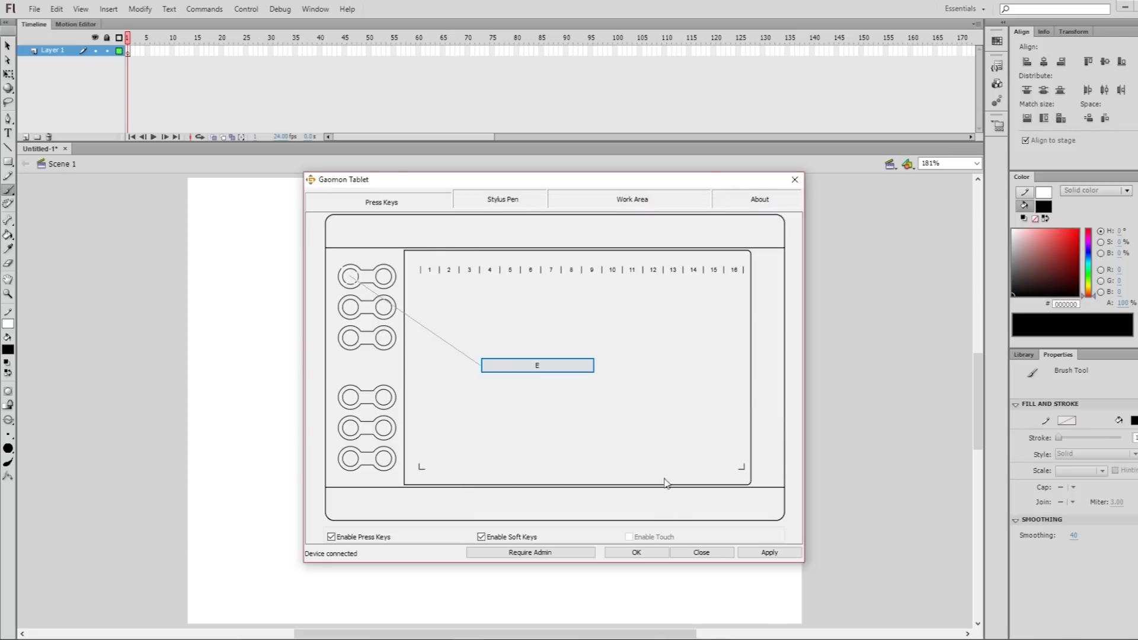
pyautogui.click(766, 553)
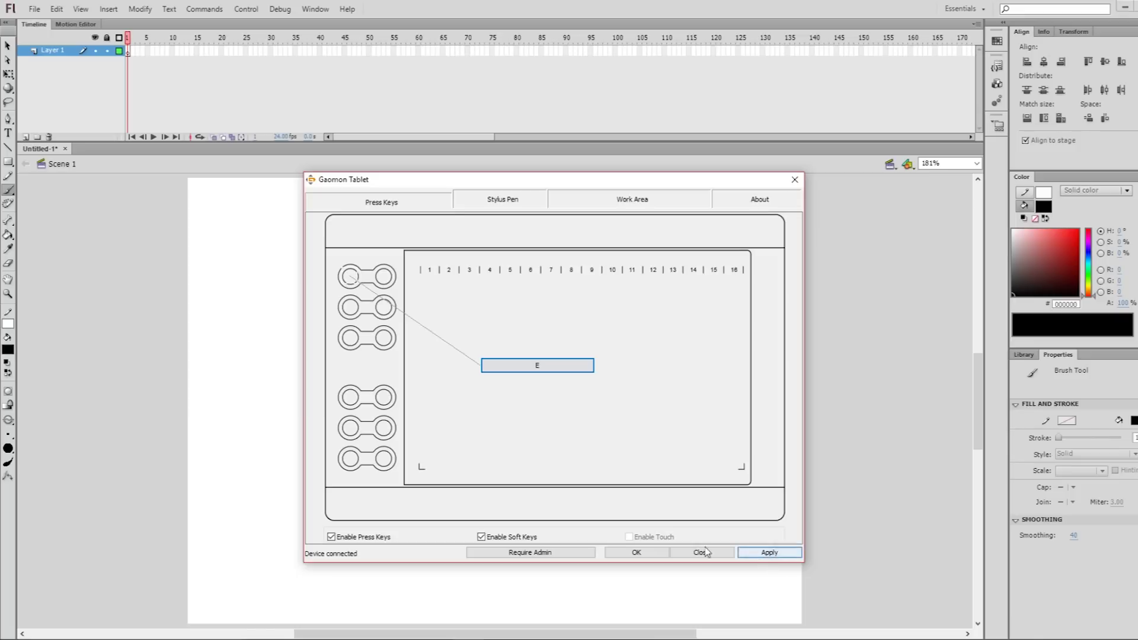
# Switch to Flash and test the tablet keys by activating Eraser, Zoom and Brush, scribbling on the stage and erasing parts
pyautogui.click(295, 383)
pyautogui.press('e')
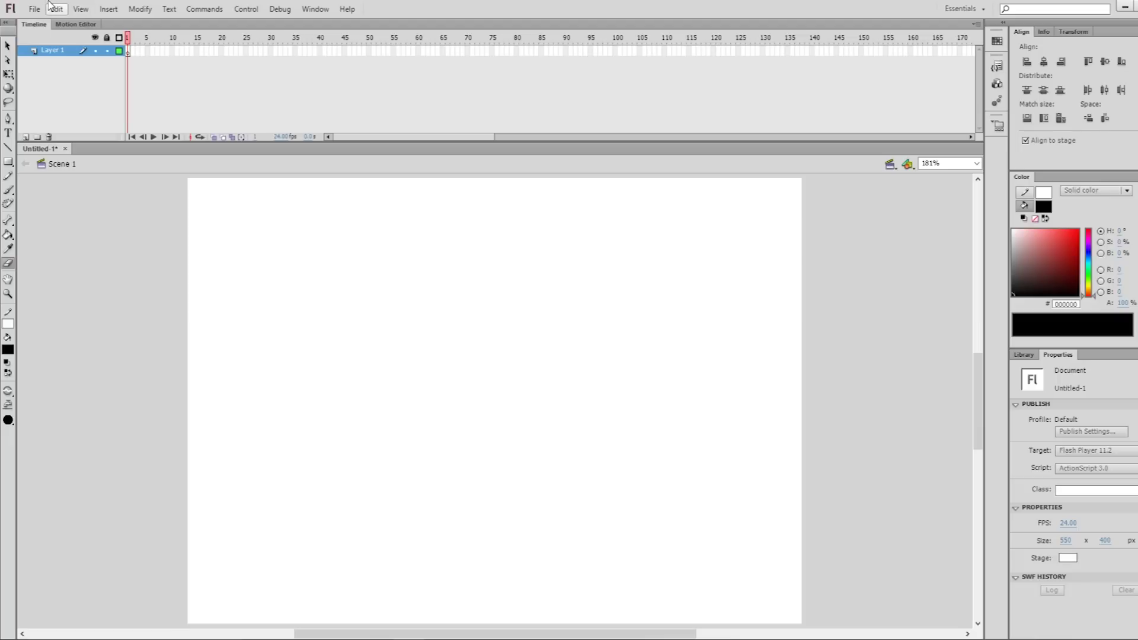
pyautogui.press('z')
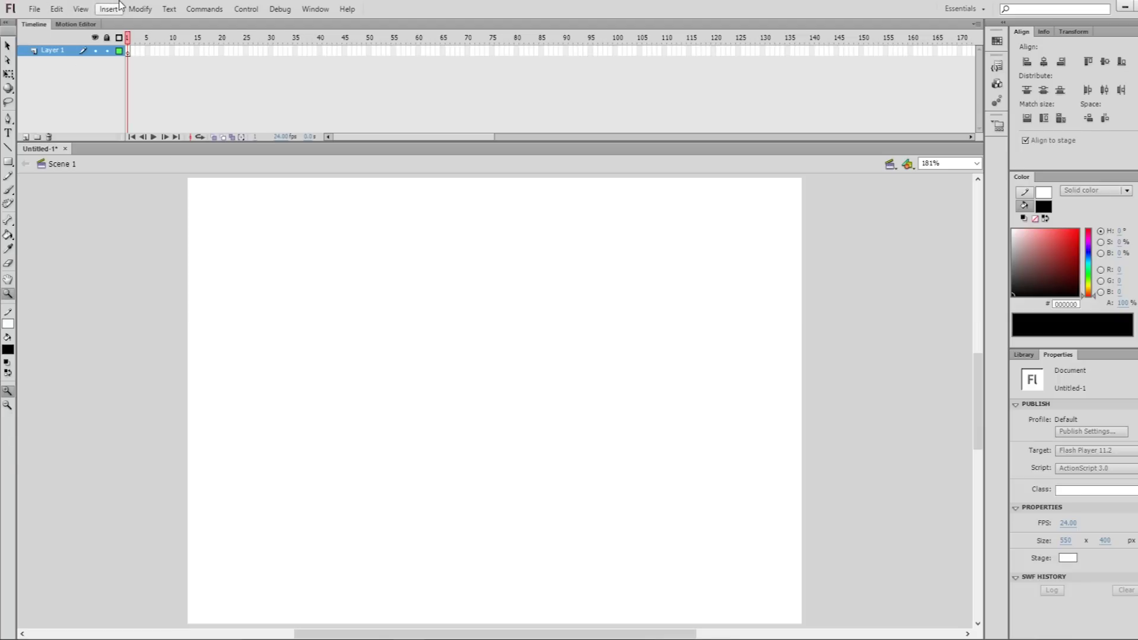
pyautogui.press('b')
pyautogui.moveTo(472, 318)
pyautogui.mouseDown()
pyautogui.moveTo(427, 414)
pyautogui.moveTo(552, 332)
pyautogui.moveTo(487, 468)
pyautogui.moveTo(500, 366)
pyautogui.mouseUp()
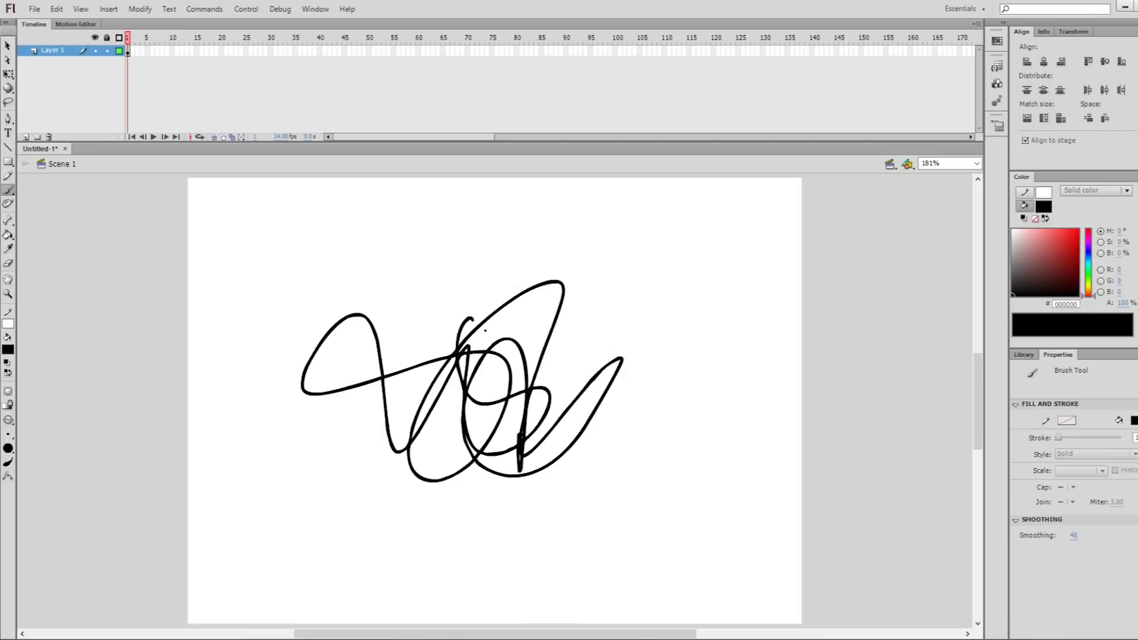
pyautogui.press('e')
pyautogui.moveTo(418, 326)
pyautogui.mouseDown()
pyautogui.moveTo(433, 359)
pyautogui.moveTo(451, 350)
pyautogui.moveTo(448, 387)
pyautogui.moveTo(517, 318)
pyautogui.moveTo(590, 439)
pyautogui.moveTo(602, 371)
pyautogui.moveTo(521, 378)
pyautogui.mouseUp()
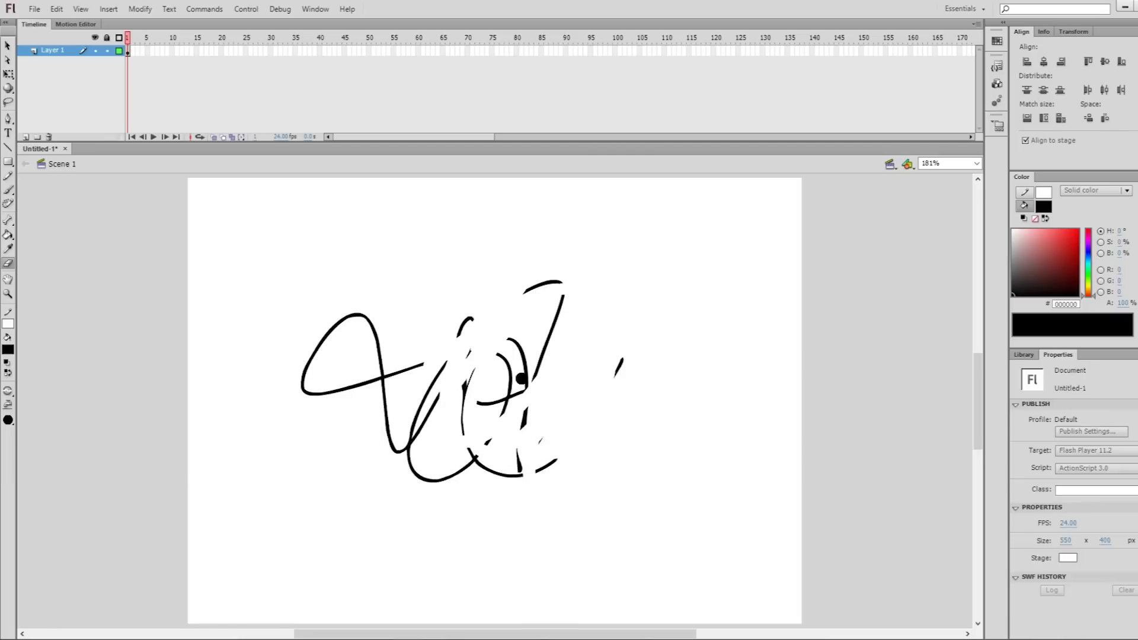
# Select all remaining test strokes on the stage and delete them
pyautogui.press('v')
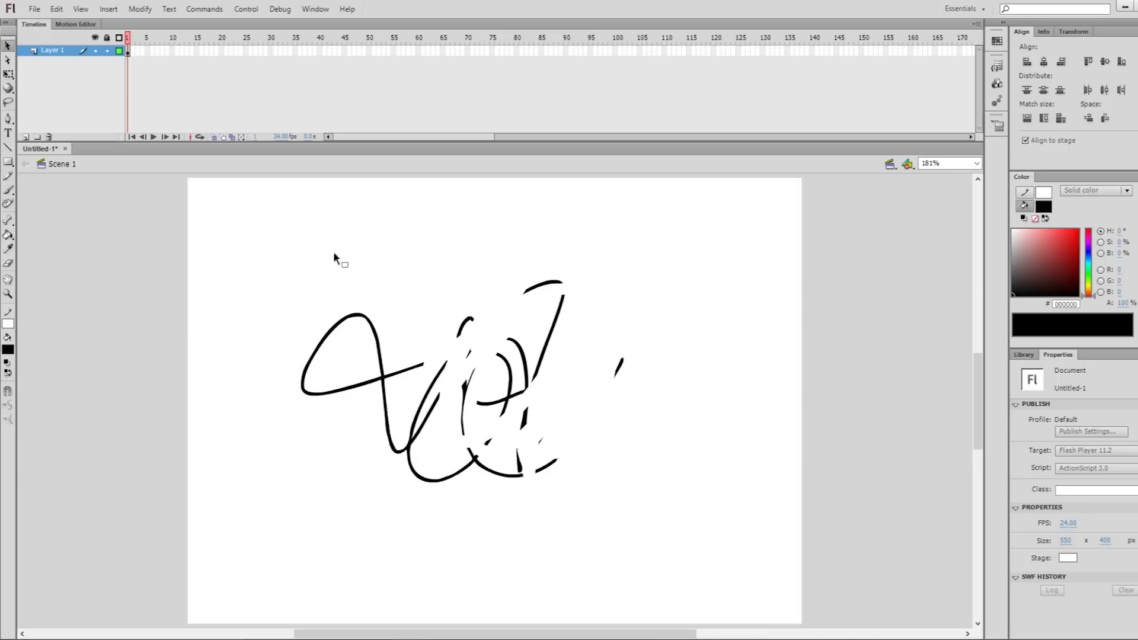
pyautogui.moveTo(274, 233)
pyautogui.mouseDown()
pyautogui.moveTo(651, 496)
pyautogui.moveTo(711, 513)
pyautogui.mouseUp()
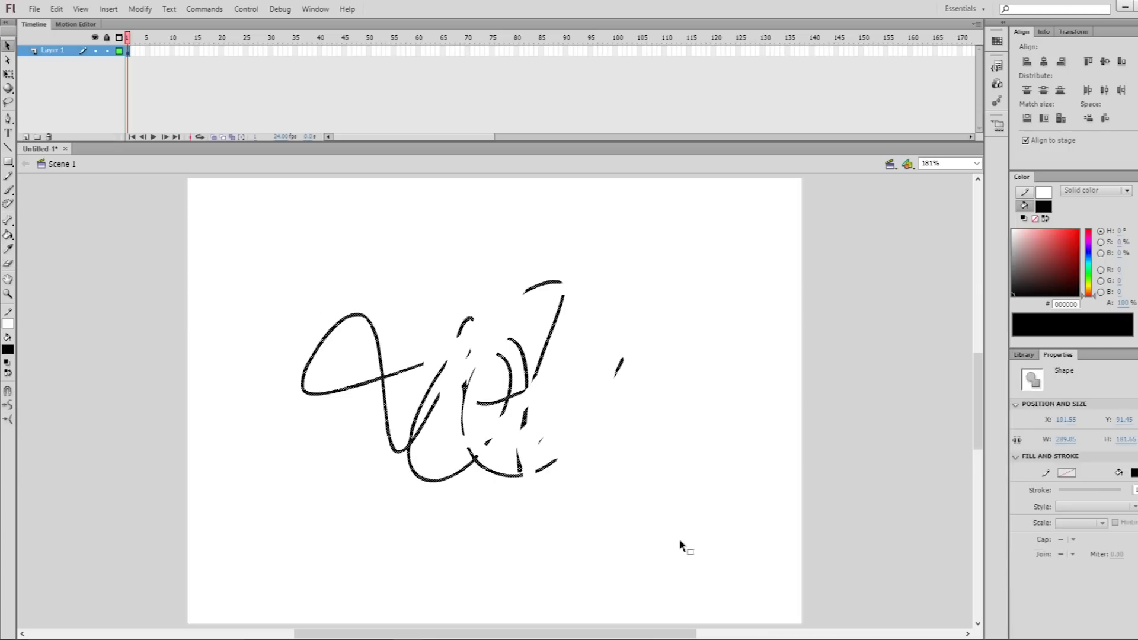
pyautogui.press('Delete')
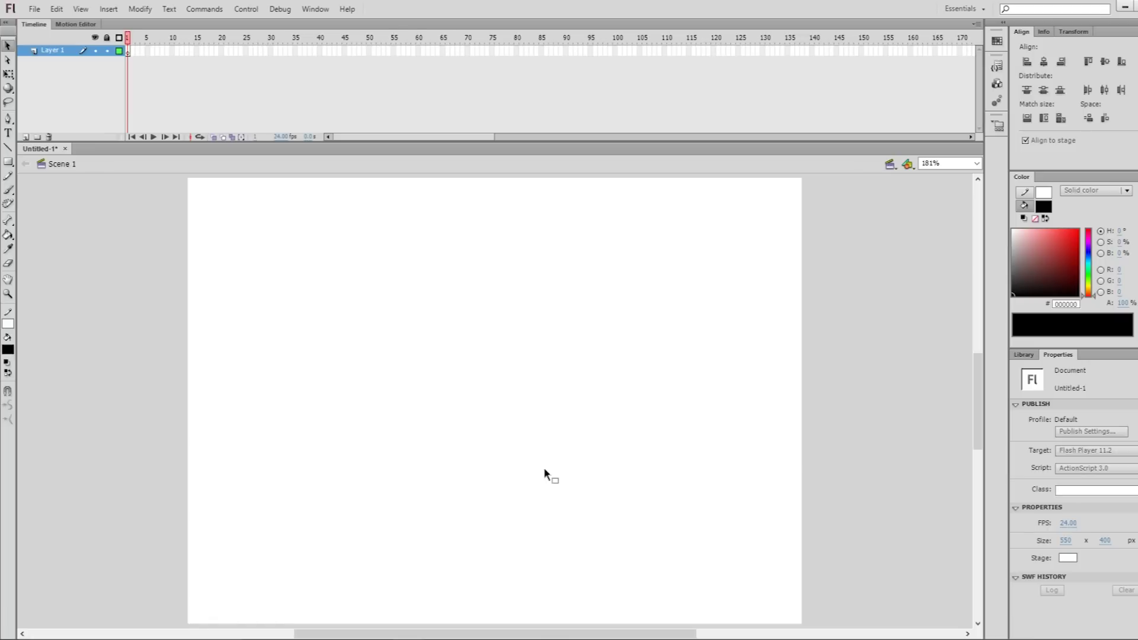
# Switch to the Gaomon Tablet settings, set the tablet's work area to Screen Ratio, then apply and accept the settings
pyautogui.hotkey('alt', 'Tab')
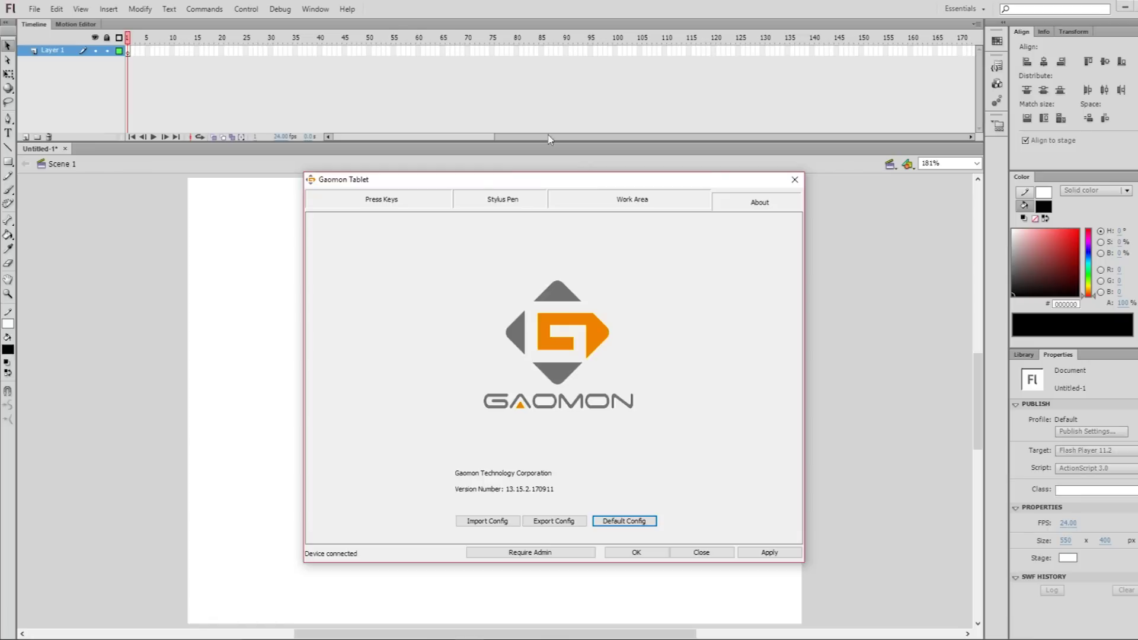
pyautogui.click(629, 207)
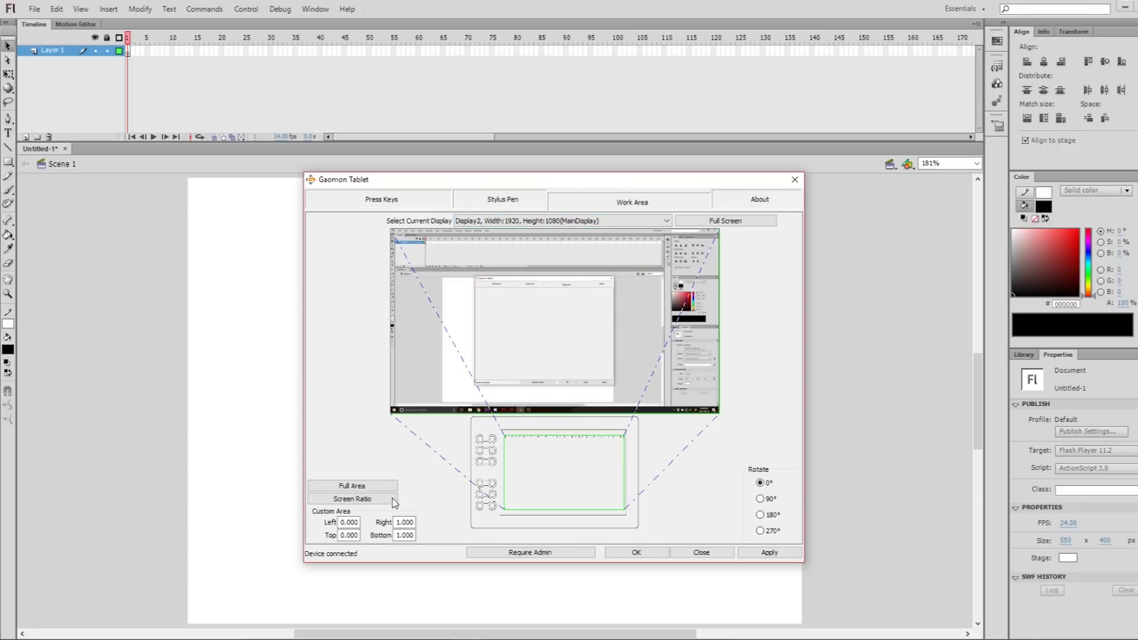
pyautogui.click(378, 488)
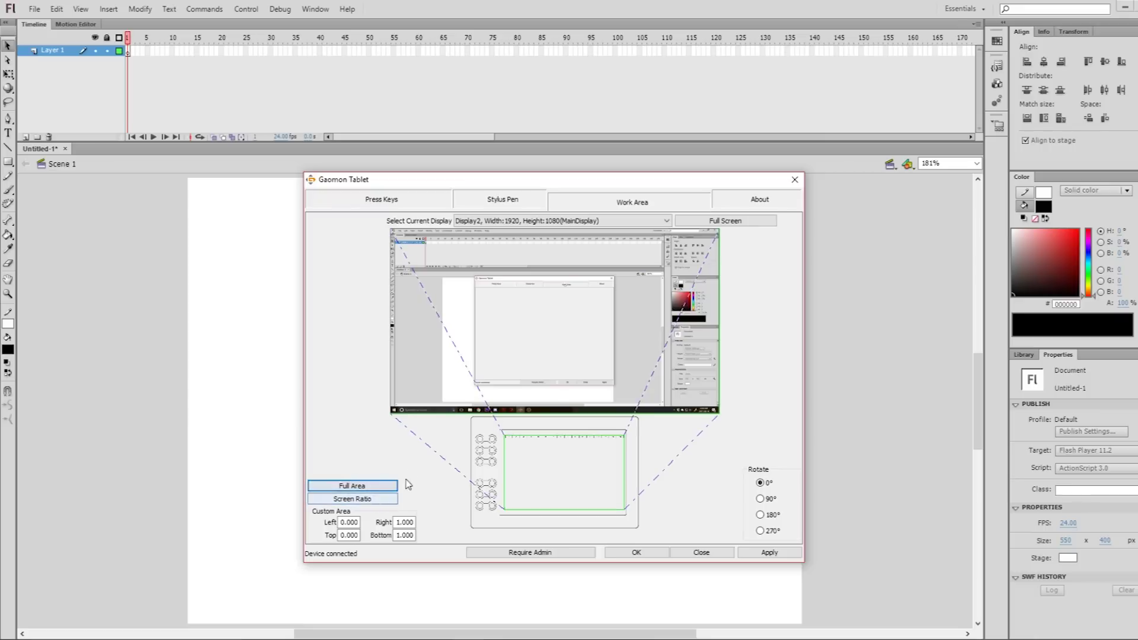
pyautogui.click(385, 500)
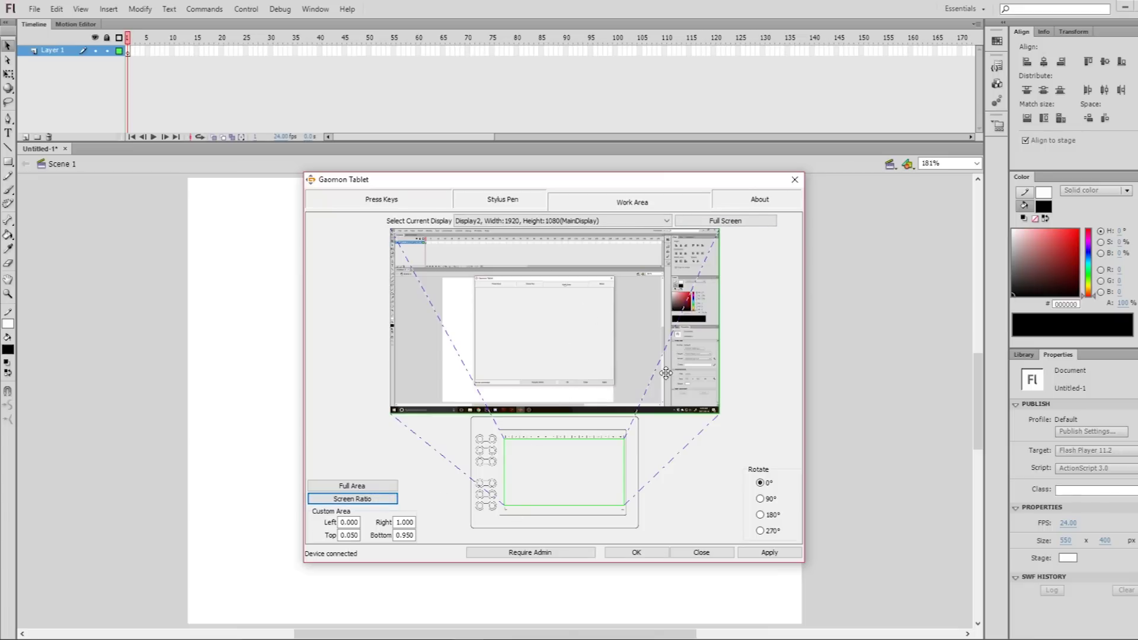
pyautogui.click(770, 552)
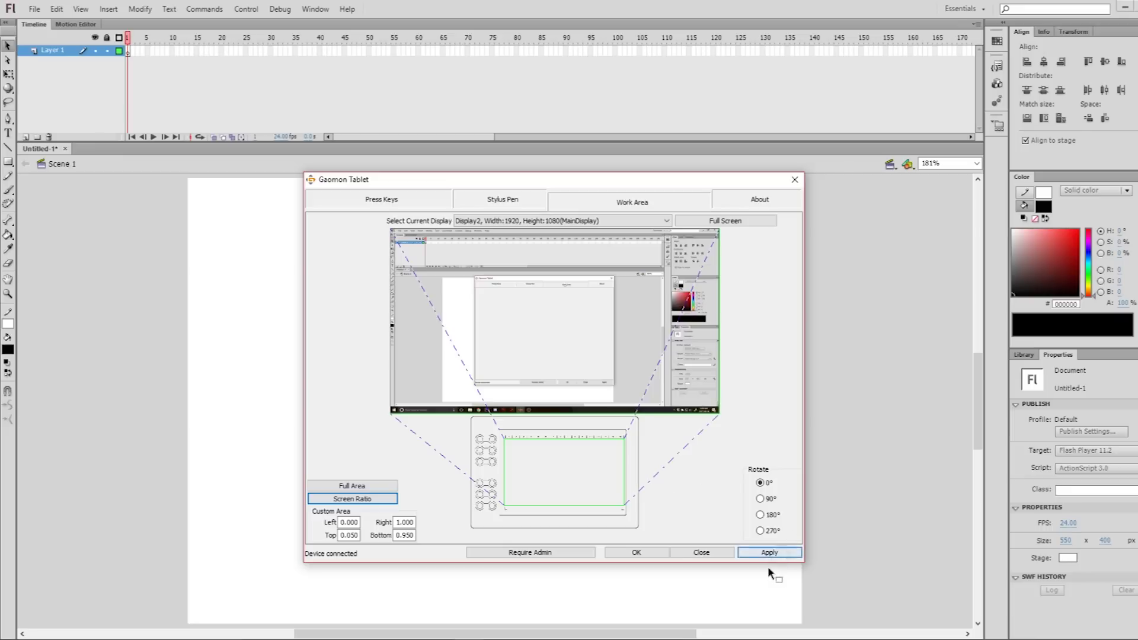
pyautogui.click(636, 553)
# Scribble test strokes on the stage with the Brush tool to try pen pressure, undoing each one
pyautogui.press('b')
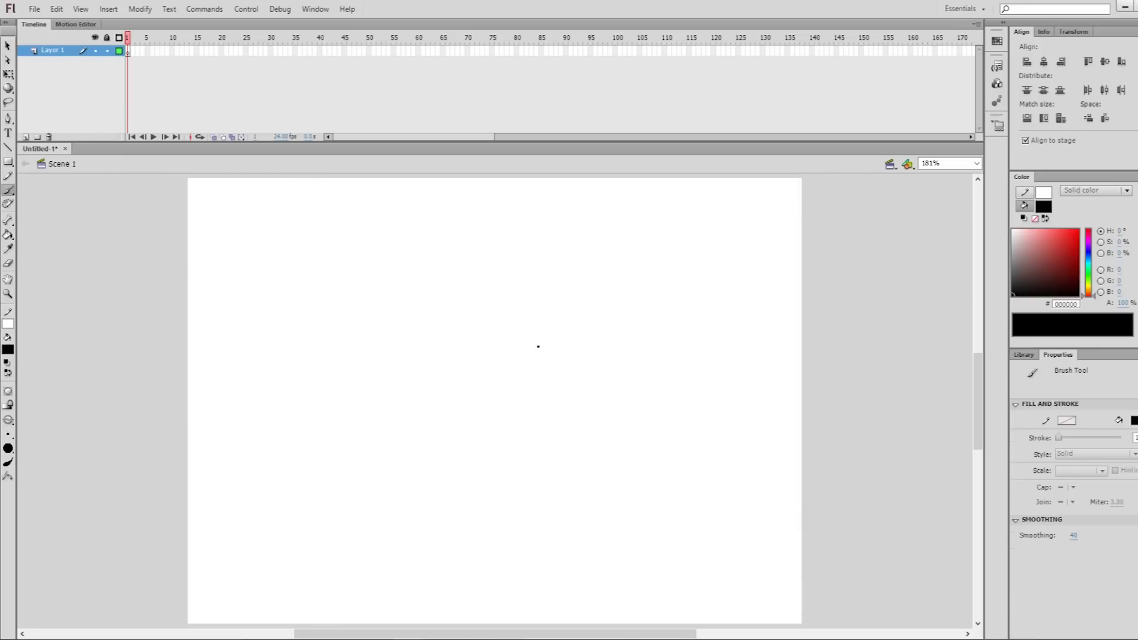
pyautogui.moveTo(468, 319); pyautogui.dragTo(439, 472)
pyautogui.hotkey('ctrl', 'z')
pyautogui.moveTo(349, 338)
pyautogui.mouseDown()
pyautogui.moveTo(410, 385)
pyautogui.moveTo(458, 510)
pyautogui.moveTo(306, 374)
pyautogui.moveTo(416, 285)
pyautogui.moveTo(559, 333)
pyautogui.moveTo(660, 335)
pyautogui.moveTo(705, 450)
pyautogui.moveTo(499, 515)
pyautogui.mouseUp()
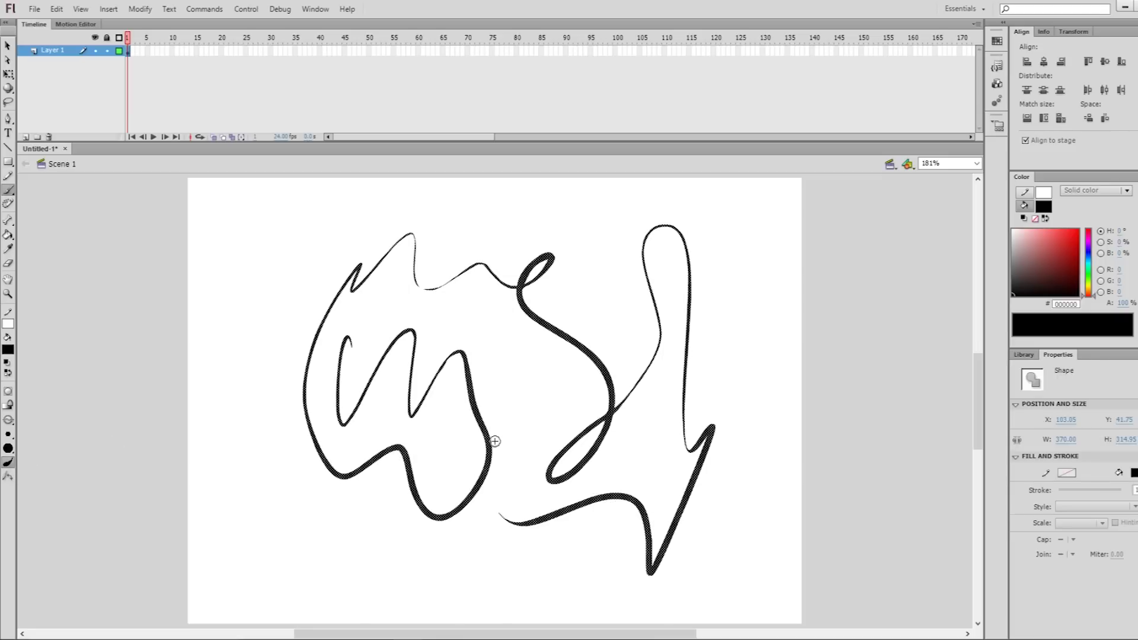
pyautogui.hotkey('ctrl', 'z')
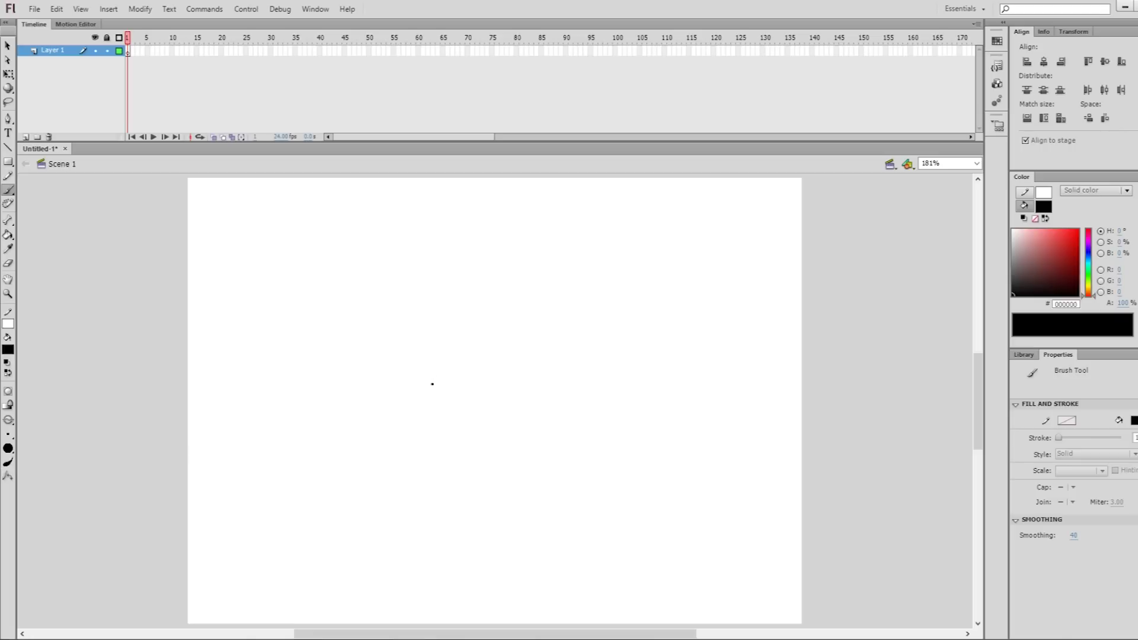
pyautogui.moveTo(475, 337)
pyautogui.mouseDown()
pyautogui.moveTo(424, 430)
pyautogui.moveTo(511, 508)
pyautogui.mouseUp()
pyautogui.hotkey('ctrl', 'z')
# Reduce the timeline's height and brush a cartoon face outline running down around the chin and into the ear
pyautogui.moveTo(547, 141); pyautogui.dragTo(548, 100)
pyautogui.moveTo(448, 313)
pyautogui.mouseDown()
pyautogui.moveTo(442, 380)
pyautogui.moveTo(456, 403)
pyautogui.mouseUp()
pyautogui.hotkey('ctrl', 'z')
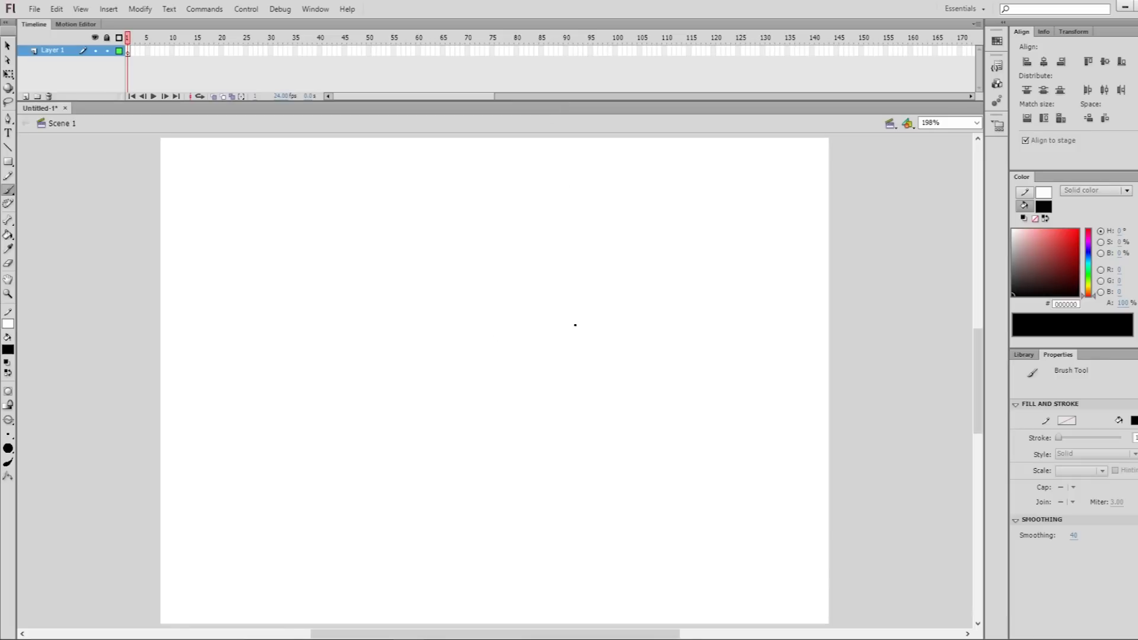
pyautogui.moveTo(393, 282)
pyautogui.mouseDown()
pyautogui.moveTo(381, 399)
pyautogui.moveTo(397, 468)
pyautogui.mouseUp()
pyautogui.hotkey('ctrl', 'z')
pyautogui.moveTo(382, 274); pyautogui.dragTo(383, 367)
pyautogui.hotkey('ctrl', 'z')
# Draw the jagged fringe across the forehead and the pointed sideburns on both sides of the face
pyautogui.hotkey('ctrl', 'z')
pyautogui.moveTo(368, 279)
pyautogui.mouseDown()
pyautogui.moveTo(360, 424)
pyautogui.moveTo(362, 304)
pyautogui.moveTo(339, 431)
pyautogui.moveTo(382, 495)
pyautogui.moveTo(455, 530)
pyautogui.moveTo(522, 536)
pyautogui.moveTo(606, 515)
pyautogui.moveTo(646, 493)
pyautogui.moveTo(672, 450)
pyautogui.moveTo(700, 455)
pyautogui.moveTo(751, 384)
pyautogui.moveTo(727, 350)
pyautogui.moveTo(702, 364)
pyautogui.mouseUp()
pyautogui.moveTo(382, 258)
pyautogui.mouseDown()
pyautogui.moveTo(532, 260)
pyautogui.moveTo(641, 241)
pyautogui.moveTo(668, 265)
pyautogui.moveTo(656, 435)
pyautogui.moveTo(720, 296)
pyautogui.mouseUp()
pyautogui.hotkey('ctrl', 'z')
pyautogui.moveTo(641, 241)
pyautogui.mouseDown()
pyautogui.moveTo(632, 276)
pyautogui.moveTo(670, 253)
pyautogui.moveTo(656, 431)
pyautogui.moveTo(720, 302)
pyautogui.mouseUp()
pyautogui.hotkey('ctrl', 'z')
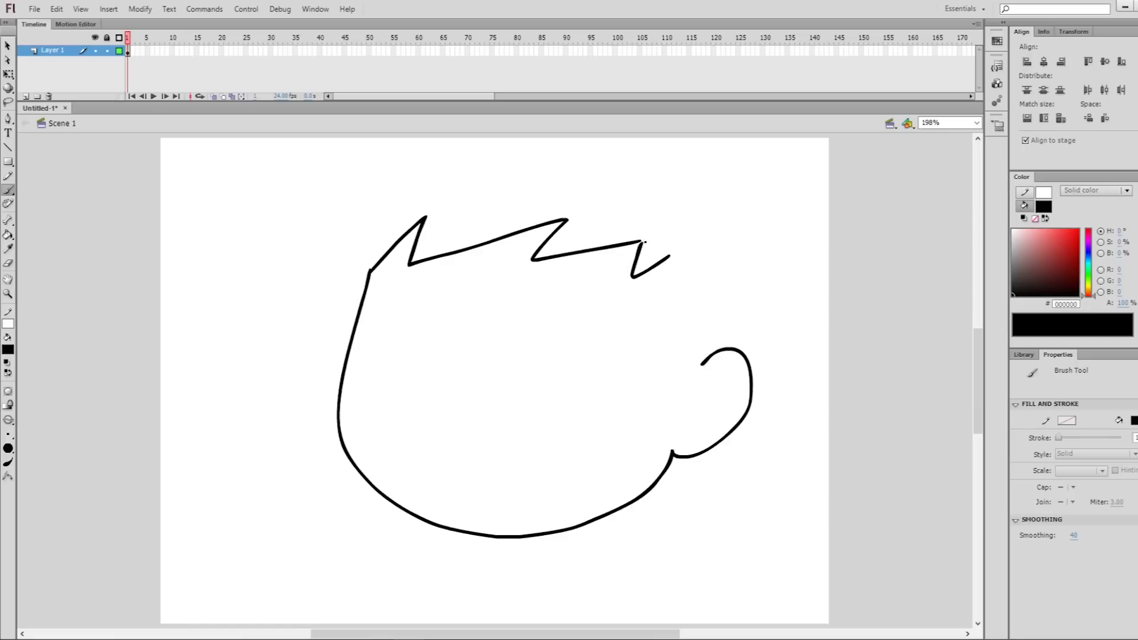
pyautogui.moveTo(670, 260)
pyautogui.mouseDown()
pyautogui.moveTo(672, 327)
pyautogui.moveTo(712, 308)
pyautogui.mouseUp()
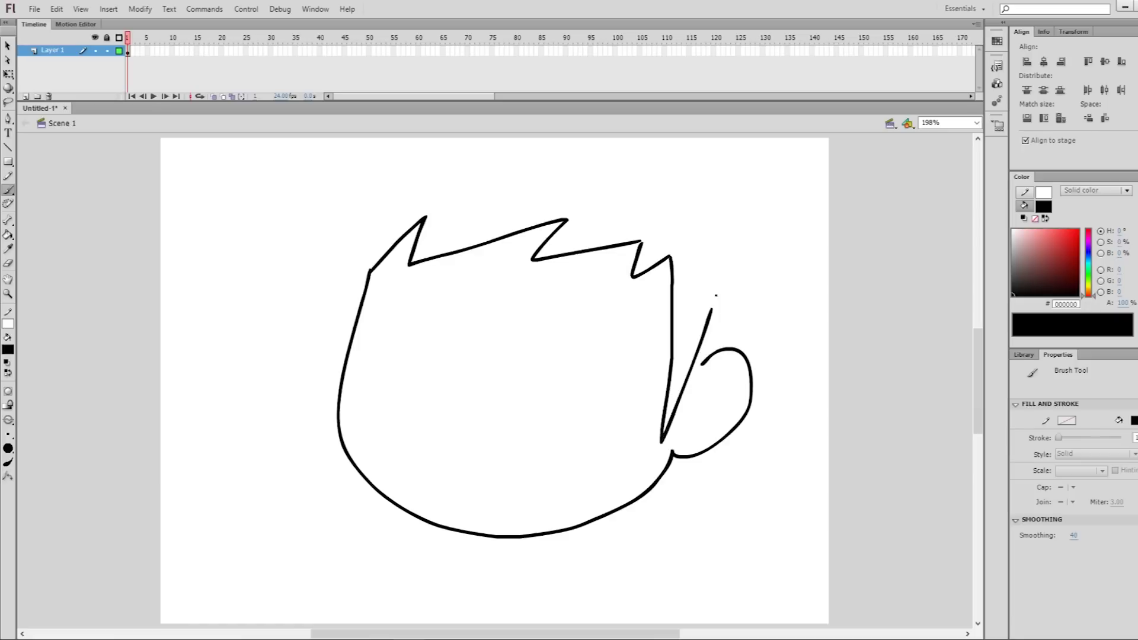
pyautogui.moveTo(339, 385); pyautogui.dragTo(356, 254)
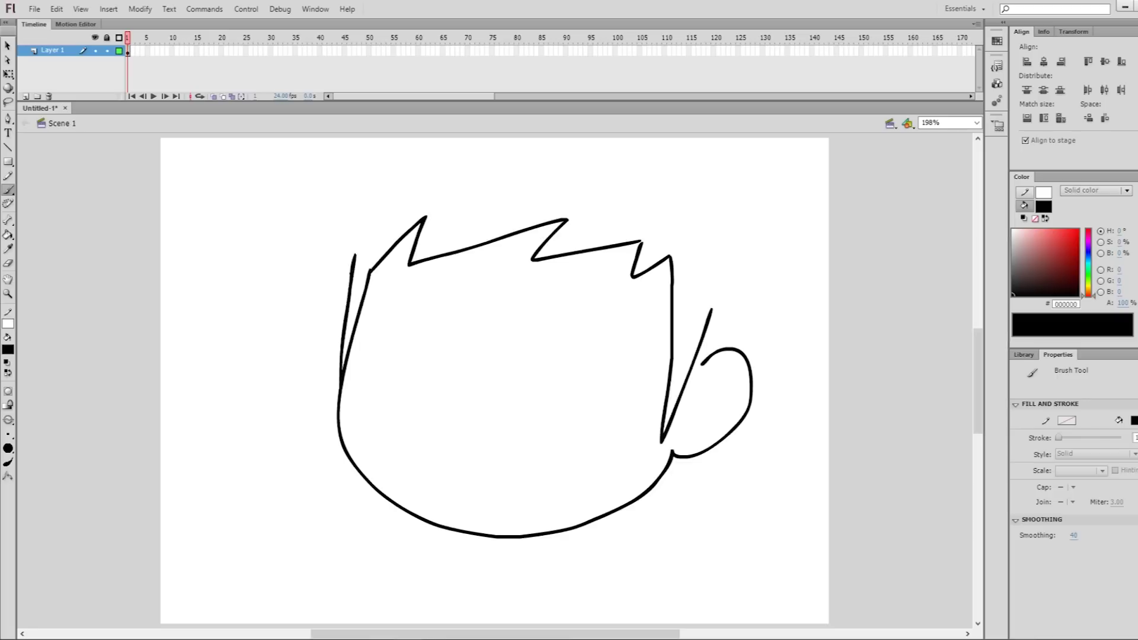
# Draw the spiky outer hair outline from the sideburn opposite the ear, over the head, down to the ear
pyautogui.scroll(2, 368, 288)
pyautogui.moveTo(355, 301)
pyautogui.mouseDown()
pyautogui.moveTo(356, 258)
pyautogui.moveTo(387, 207)
pyautogui.moveTo(390, 249)
pyautogui.mouseUp()
pyautogui.hotkey('ctrl', 'z')
pyautogui.hotkey('ctrl', 'z')
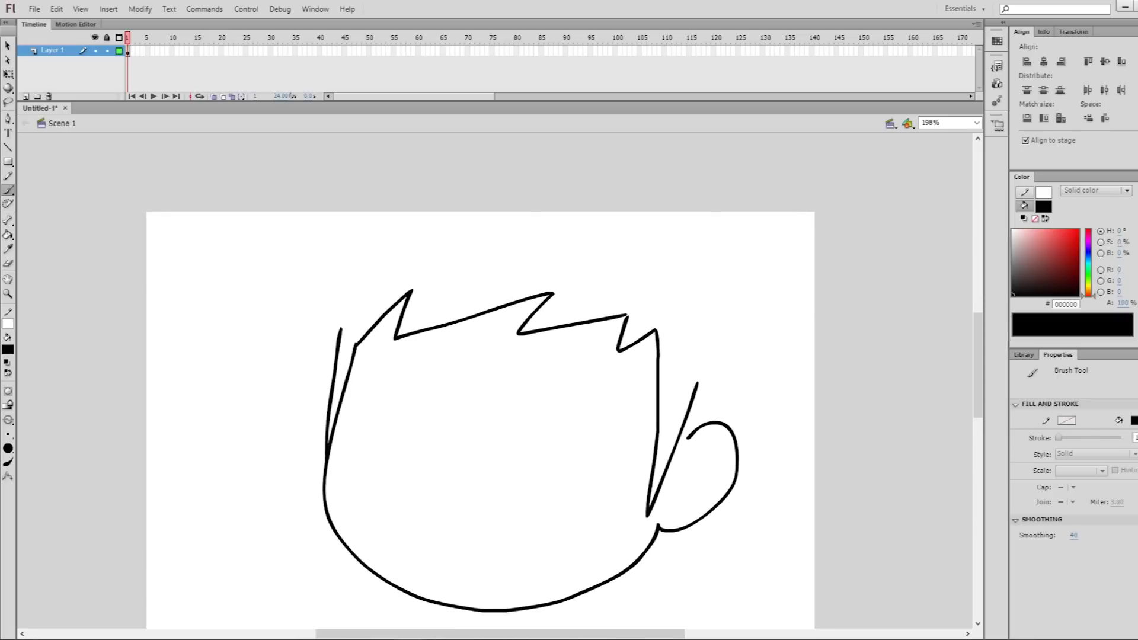
pyautogui.moveTo(340, 330); pyautogui.dragTo(380, 230)
pyautogui.moveTo(413, 223); pyautogui.dragTo(389, 251)
pyautogui.hotkey('ctrl', 'z')
pyautogui.moveTo(316, 358)
pyautogui.mouseDown()
pyautogui.moveTo(355, 256)
pyautogui.moveTo(470, 172)
pyautogui.mouseUp()
pyautogui.moveTo(469, 172)
pyautogui.mouseDown()
pyautogui.moveTo(435, 172)
pyautogui.moveTo(655, 271)
pyautogui.mouseUp()
pyautogui.moveTo(655, 271)
pyautogui.mouseDown()
pyautogui.moveTo(629, 226)
pyautogui.moveTo(643, 205)
pyautogui.moveTo(666, 244)
pyautogui.moveTo(652, 265)
pyautogui.moveTo(683, 330)
pyautogui.moveTo(652, 432)
pyautogui.moveTo(632, 337)
pyautogui.mouseUp()
# Select the whole head drawing and scale it down slightly with Free Transform, then deselect it
pyautogui.press('l')
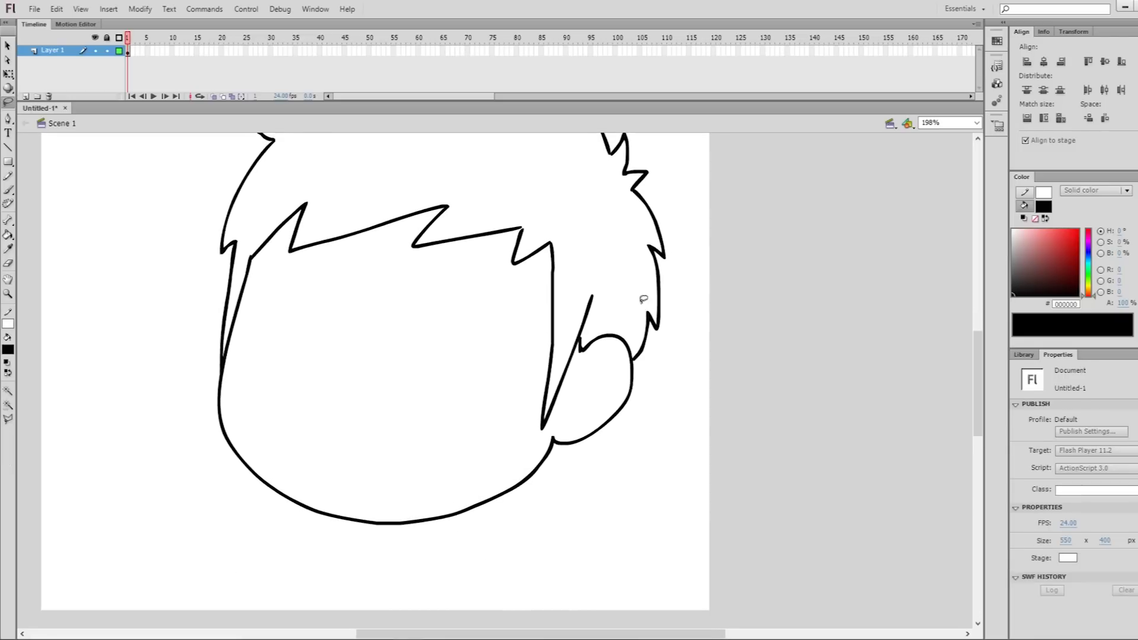
pyautogui.press('b')
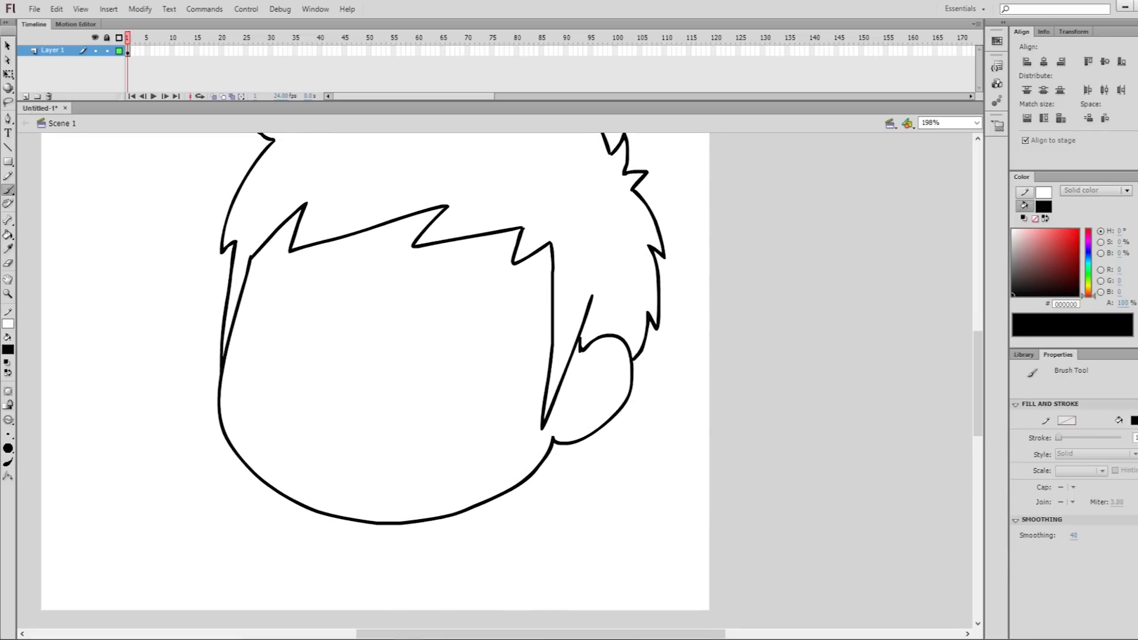
pyautogui.moveTo(562, 215); pyautogui.dragTo(624, 249)
pyautogui.hotkey('ctrl', 'a')
pyautogui.press('v')
pyautogui.moveTo(699, 223)
pyautogui.mouseDown()
pyautogui.moveTo(662, 309)
pyautogui.moveTo(742, 292)
pyautogui.mouseUp()
pyautogui.press('q')
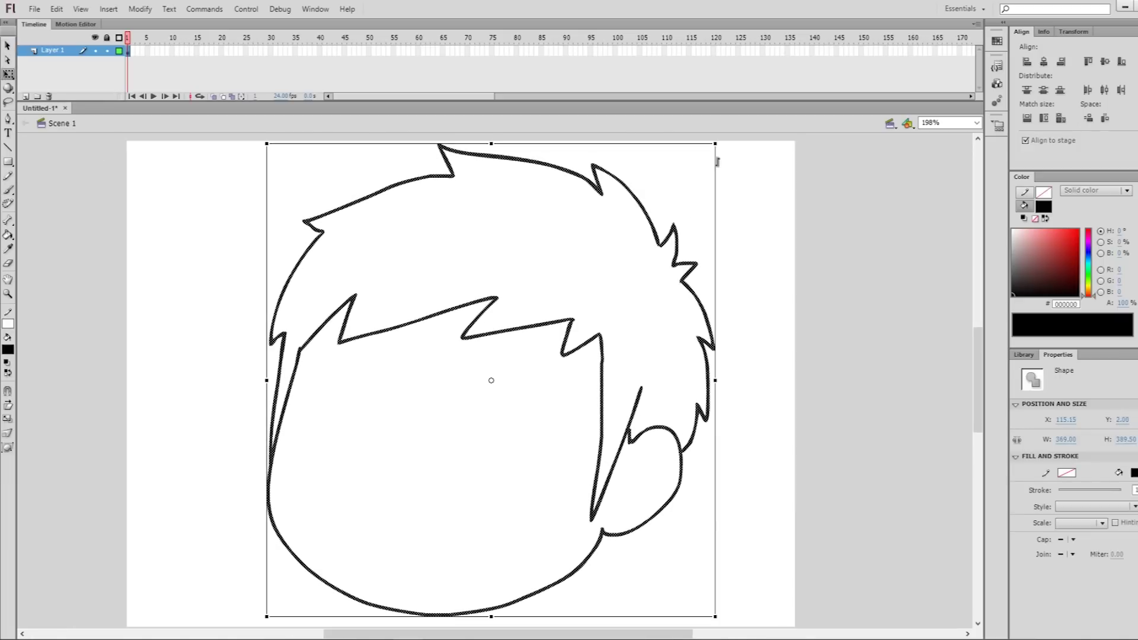
pyautogui.click(733, 269)
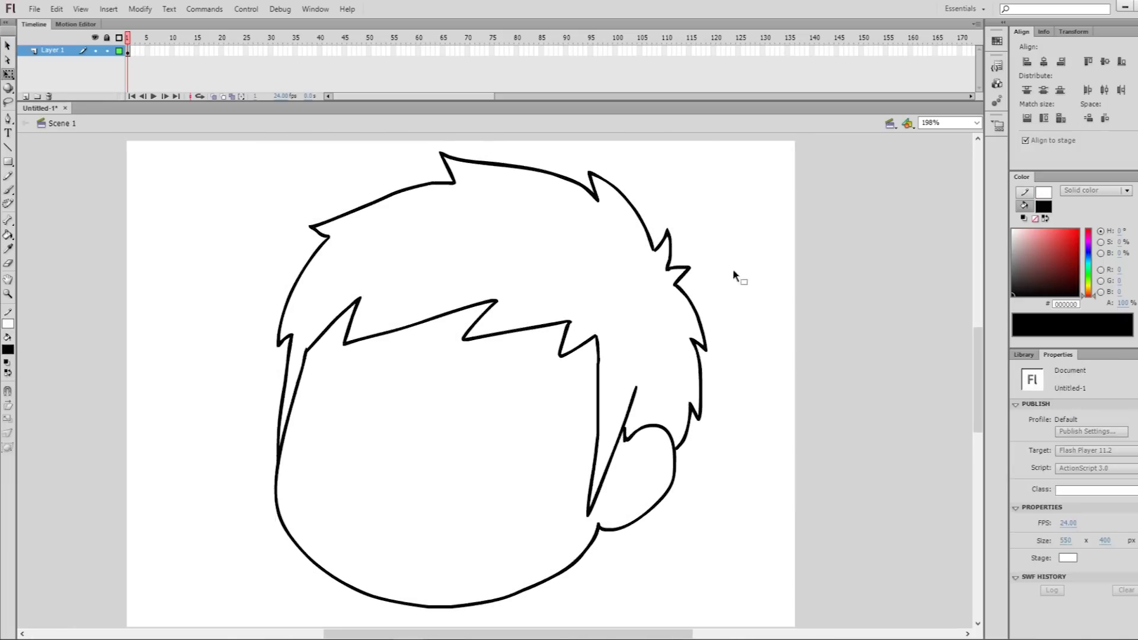
# Lasso a section of the vertical sideburn line beside the ear, clear the selection, and fit the whole frame in the window
pyautogui.moveTo(735, 312); pyautogui.dragTo(749, 292)
pyautogui.press('l')
pyautogui.moveTo(634, 324)
pyautogui.mouseDown()
pyautogui.moveTo(596, 349)
pyautogui.moveTo(627, 362)
pyautogui.moveTo(594, 425)
pyautogui.moveTo(627, 373)
pyautogui.mouseUp()
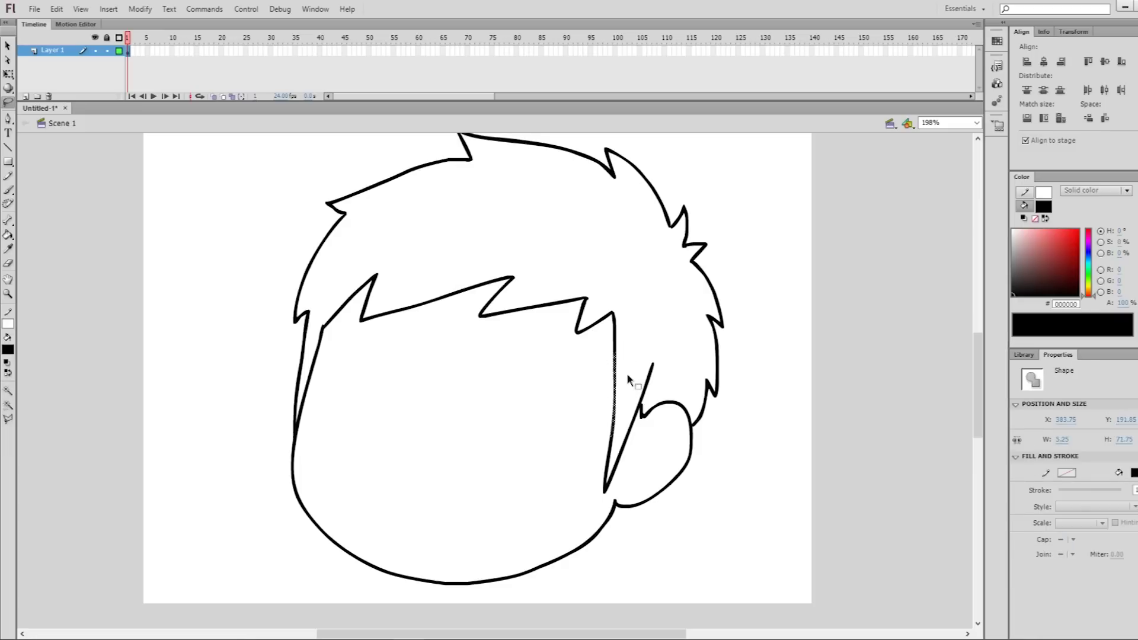
pyautogui.click(656, 307)
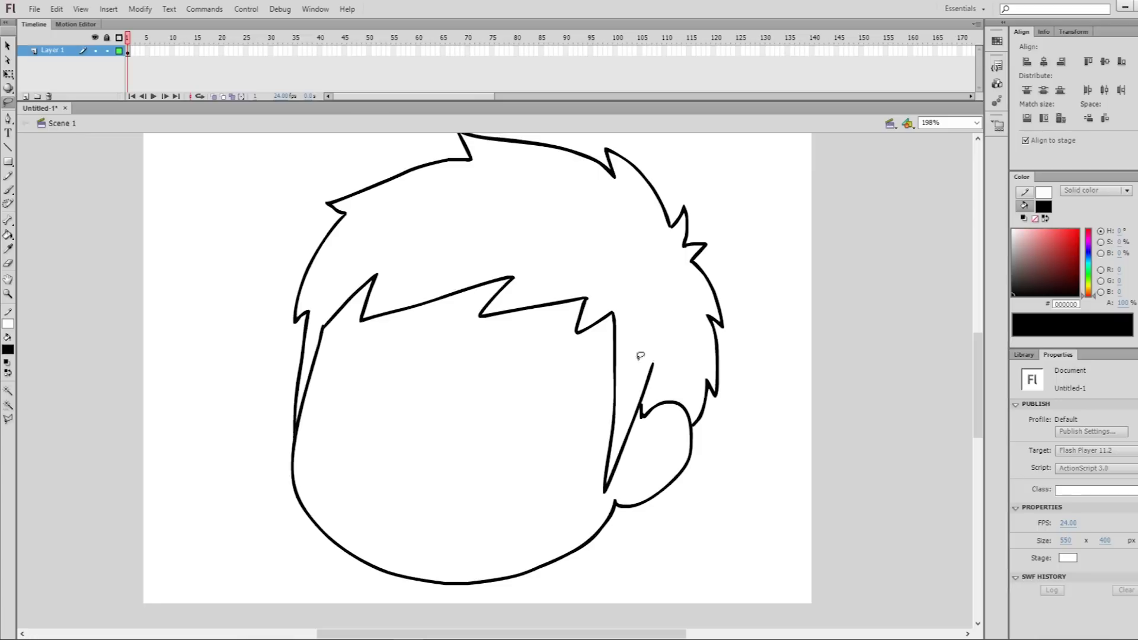
pyautogui.press('a')
pyautogui.hotkey('ctrl', '2')
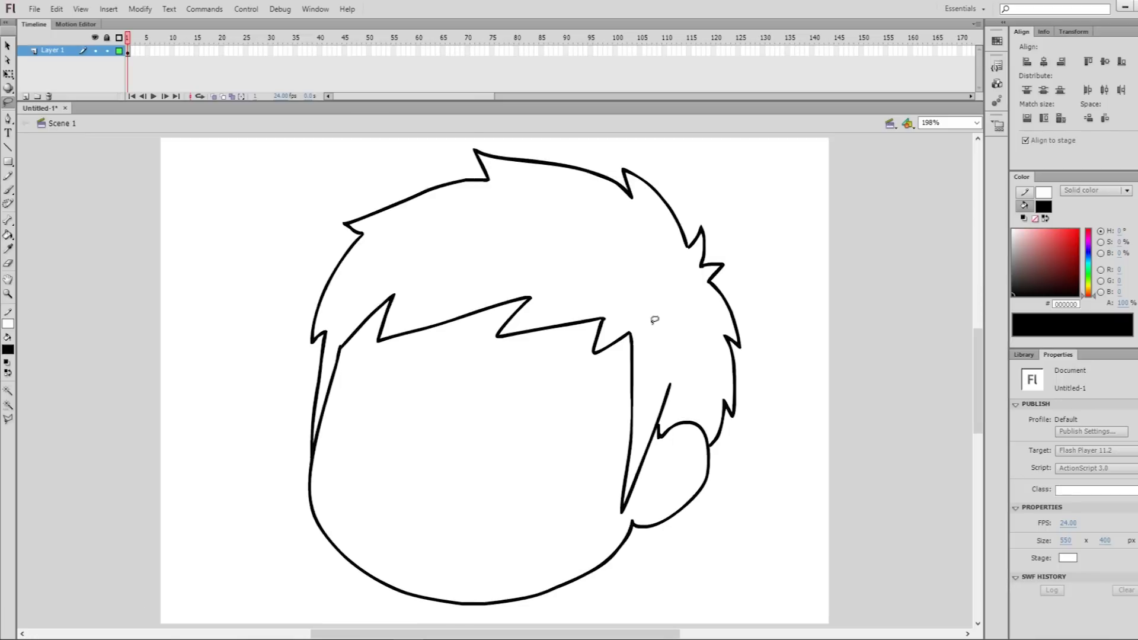
# Draw the neck below the chin with the Brush tool and fill the shadow directly under the jaw with black
pyautogui.press('b')
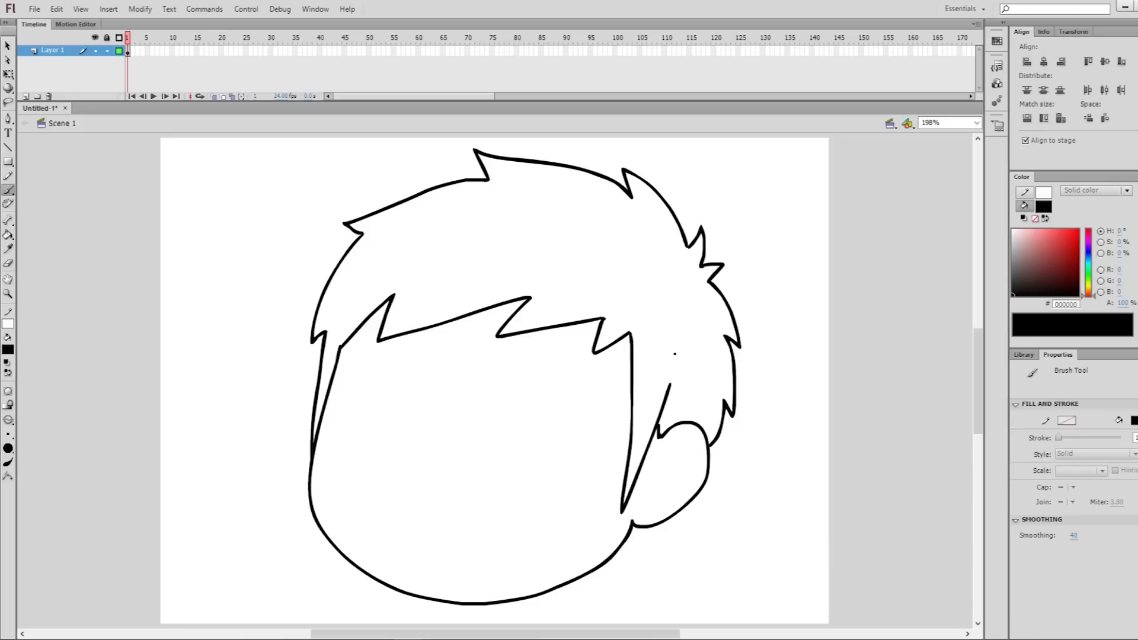
pyautogui.press('e')
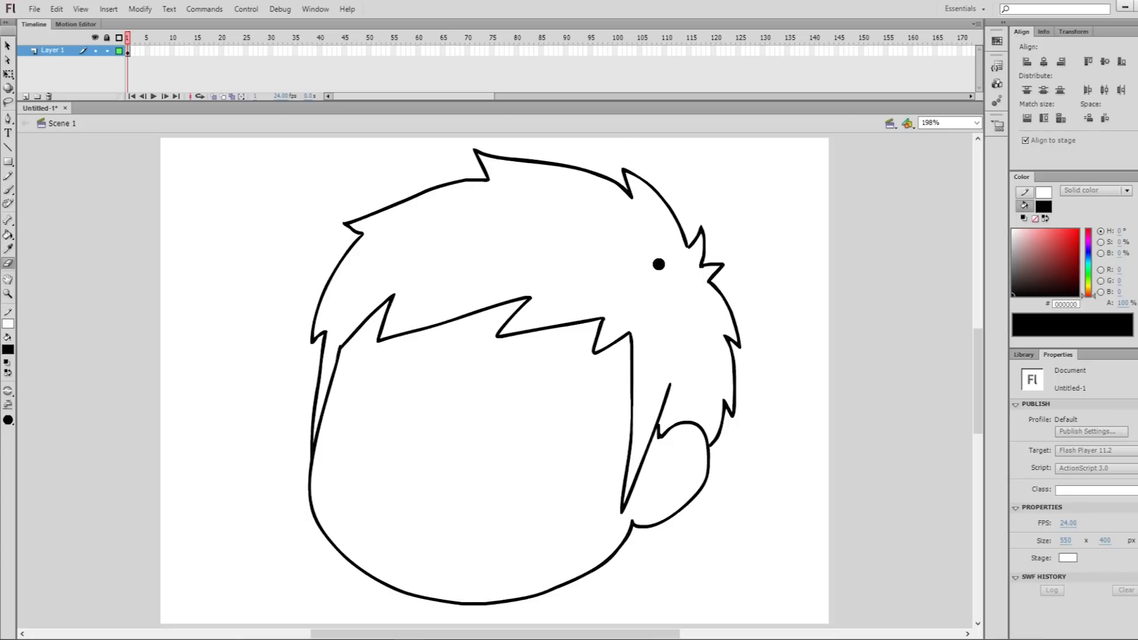
pyautogui.press('b')
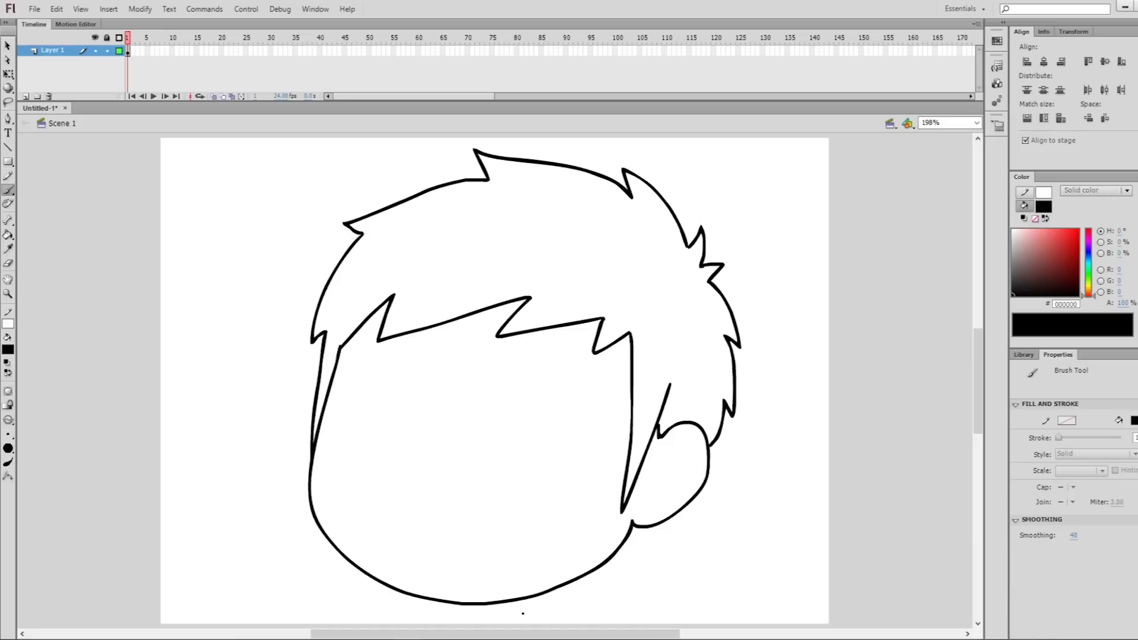
pyautogui.moveTo(523, 614)
pyautogui.mouseDown()
pyautogui.moveTo(549, 553)
pyautogui.moveTo(522, 600)
pyautogui.moveTo(491, 574)
pyautogui.mouseUp()
pyautogui.moveTo(499, 545); pyautogui.dragTo(590, 526)
pyautogui.press('k')
pyautogui.click(536, 553)
pyautogui.hotkey('ctrl', 'z')
pyautogui.click(537, 553)
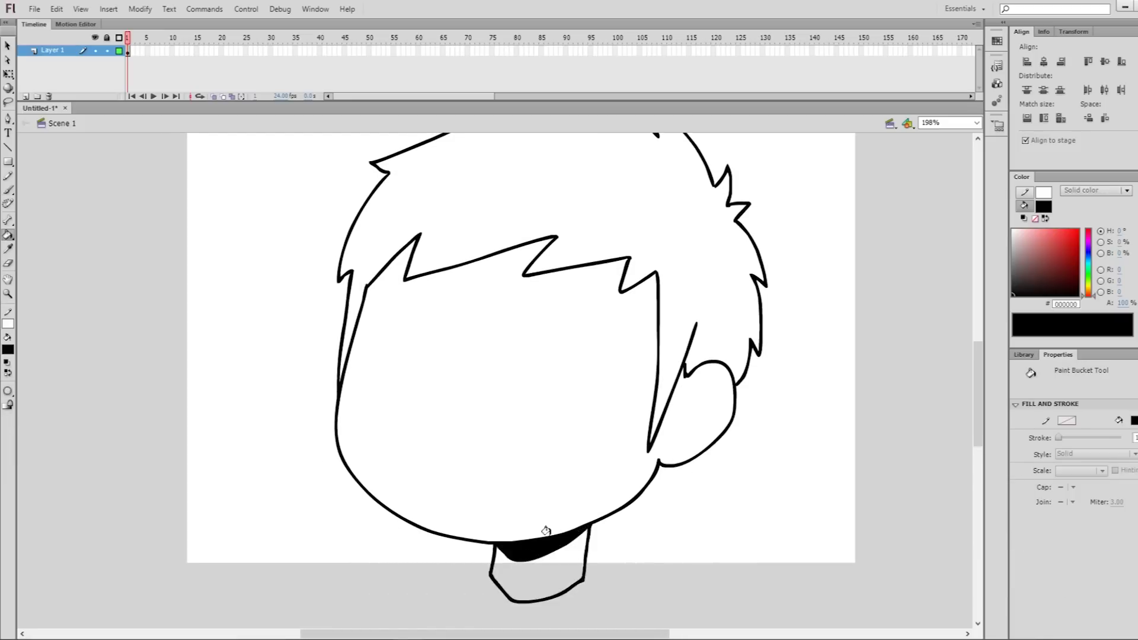
# Draw the jagged hair outline at the nape, running from the neck up to the base of the ear
pyautogui.scroll(3, 600, 480)
pyautogui.press('b')
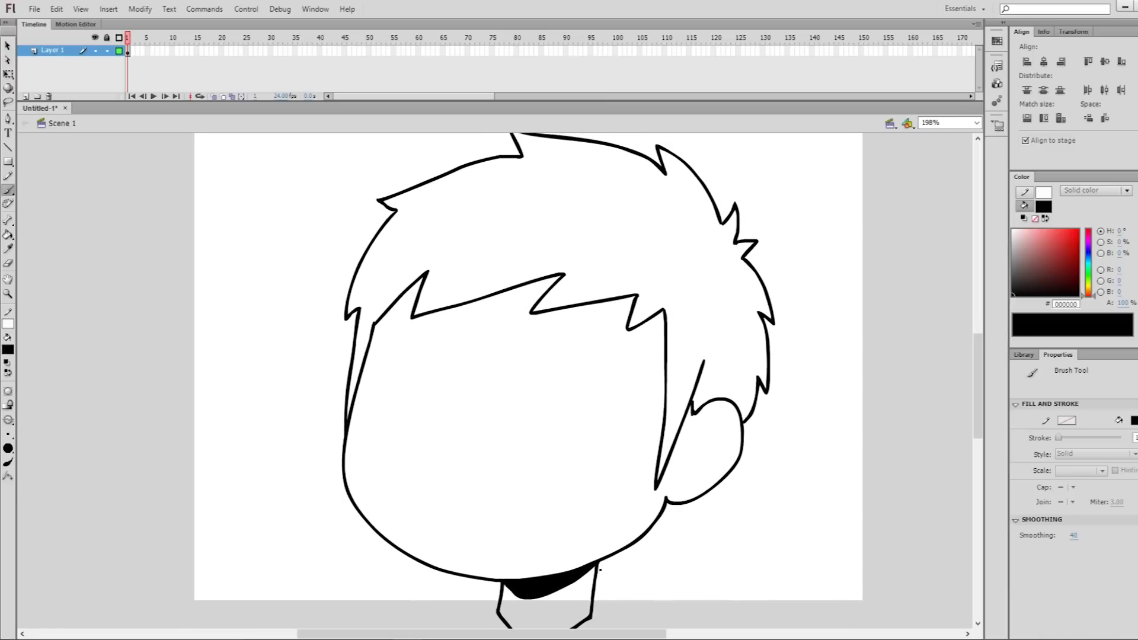
pyautogui.moveTo(598, 565)
pyautogui.mouseDown()
pyautogui.moveTo(617, 574)
pyautogui.moveTo(686, 504)
pyautogui.mouseUp()
pyautogui.moveTo(740, 461); pyautogui.dragTo(728, 453)
pyautogui.hotkey('ctrl', 'z')
pyautogui.moveTo(585, 555)
pyautogui.mouseDown()
pyautogui.moveTo(655, 514)
pyautogui.moveTo(710, 531)
pyautogui.mouseUp()
# Fill the hair on the head and the nape hair with the dark grey #151515
pyautogui.click(1012, 292)
pyautogui.press('k')
pyautogui.click(759, 321)
pyautogui.click(676, 558)
pyautogui.moveTo(776, 461); pyautogui.dragTo(813, 415)
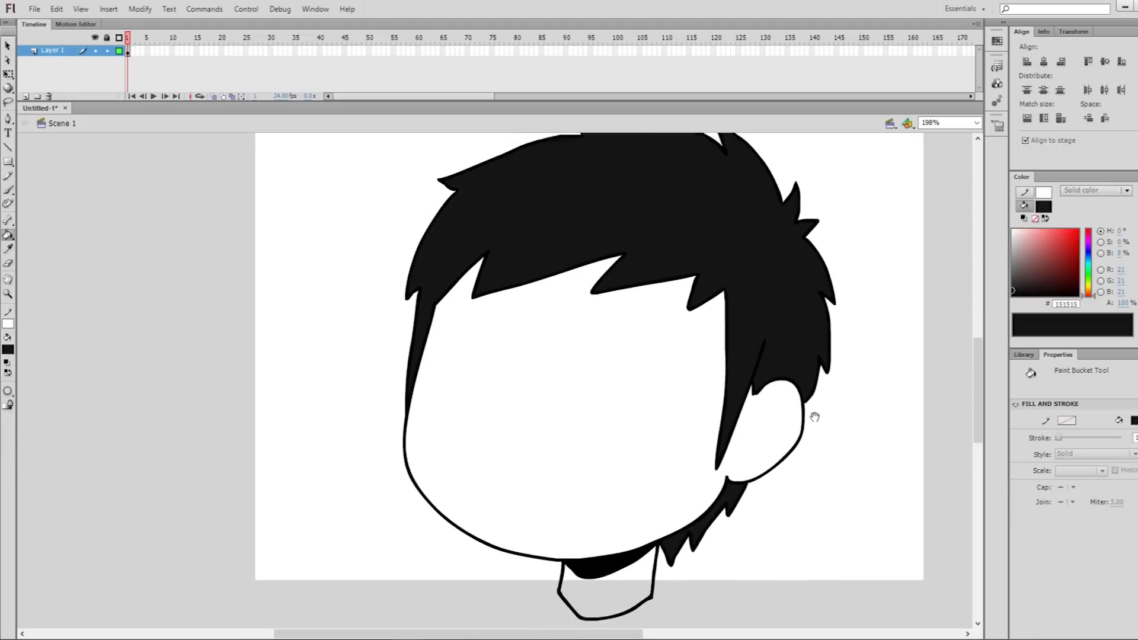
# Fill the face, ear and neck with a light cream skin tone
pyautogui.click(1022, 230)
pyautogui.moveTo(1089, 287); pyautogui.dragTo(1092, 290)
pyautogui.click(682, 403)
pyautogui.click(617, 590)
pyautogui.moveTo(841, 337)
pyautogui.mouseDown()
pyautogui.moveTo(825, 386)
pyautogui.moveTo(833, 347)
pyautogui.mouseUp()
# Shade the forehead strip below the fringe, using a temporary boundary line, and paint the inner ear shadow with #E7BFA7
pyautogui.click(1092, 292)
pyautogui.click(1031, 235)
pyautogui.press('n')
pyautogui.moveTo(383, 339); pyautogui.dragTo(876, 307)
pyautogui.click(652, 309)
pyautogui.doubleClick(706, 322)
pyautogui.press('Delete')
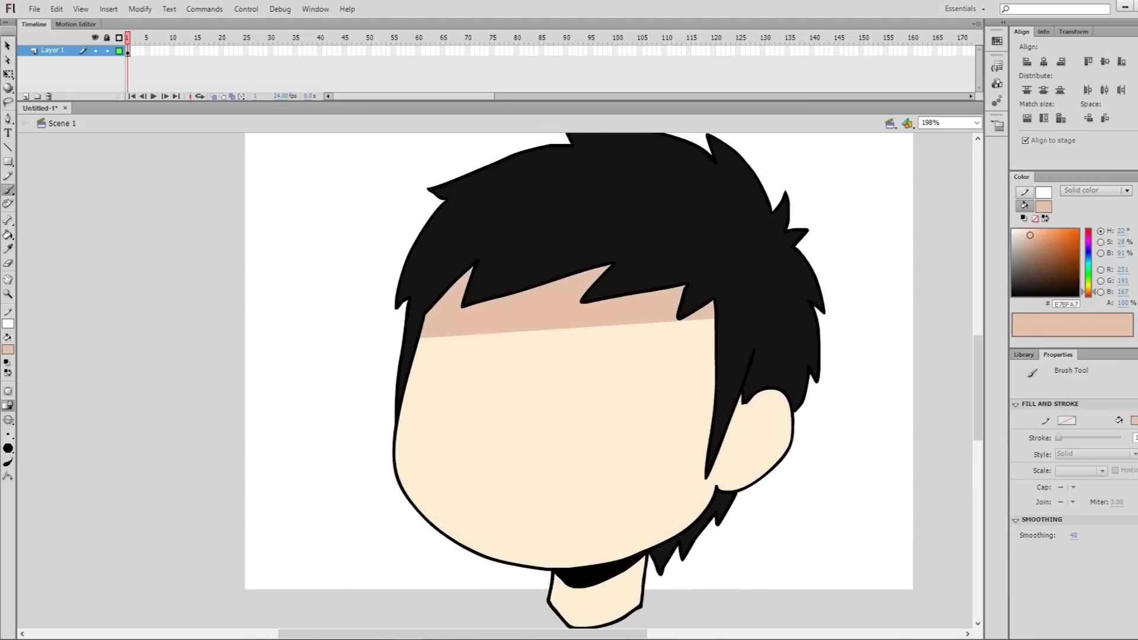
pyautogui.moveTo(770, 418); pyautogui.dragTo(740, 464)
pyautogui.moveTo(753, 439); pyautogui.dragTo(756, 471)
# Draw jagged shadow lines across the hair in #0E0E0E and fill the hair areas below them with that shade
pyautogui.click(1012, 292)
pyautogui.press('b')
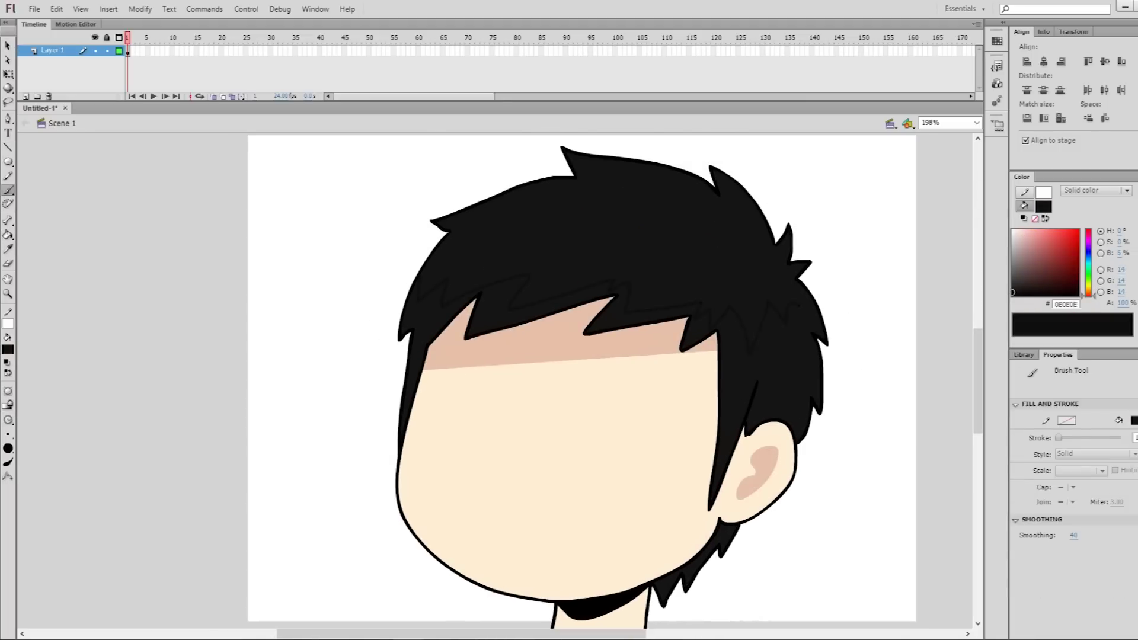
pyautogui.scroll(-1, 581, 386)
pyautogui.press('k')
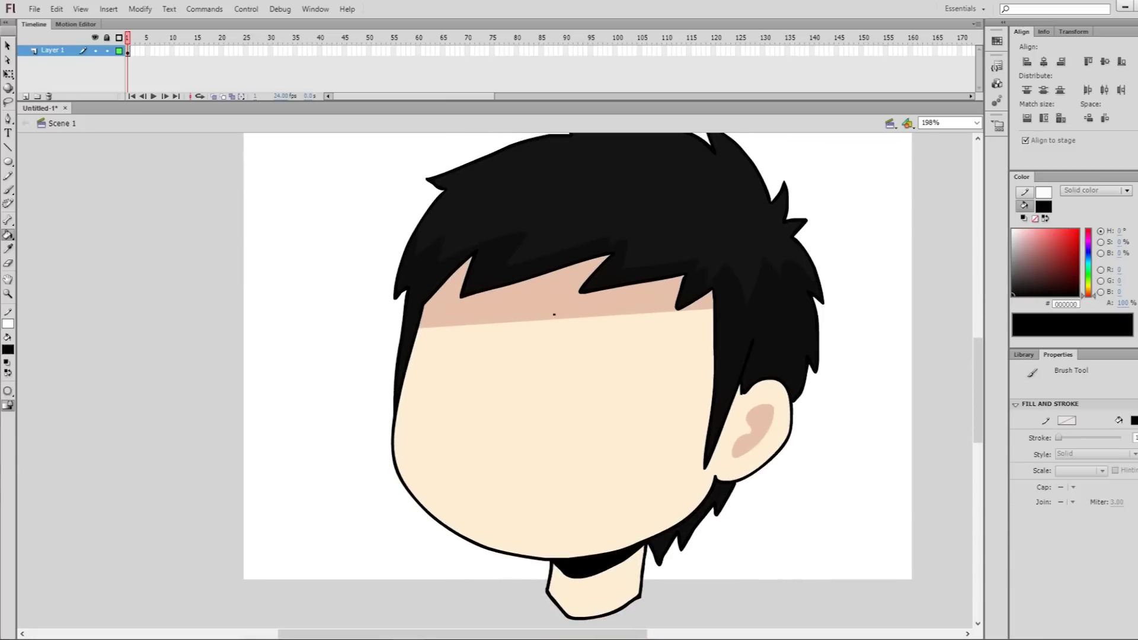
# Create an empty group for brushing the facial features over the head
pyautogui.press('b')
pyautogui.hotkey('ctrl', 'g')
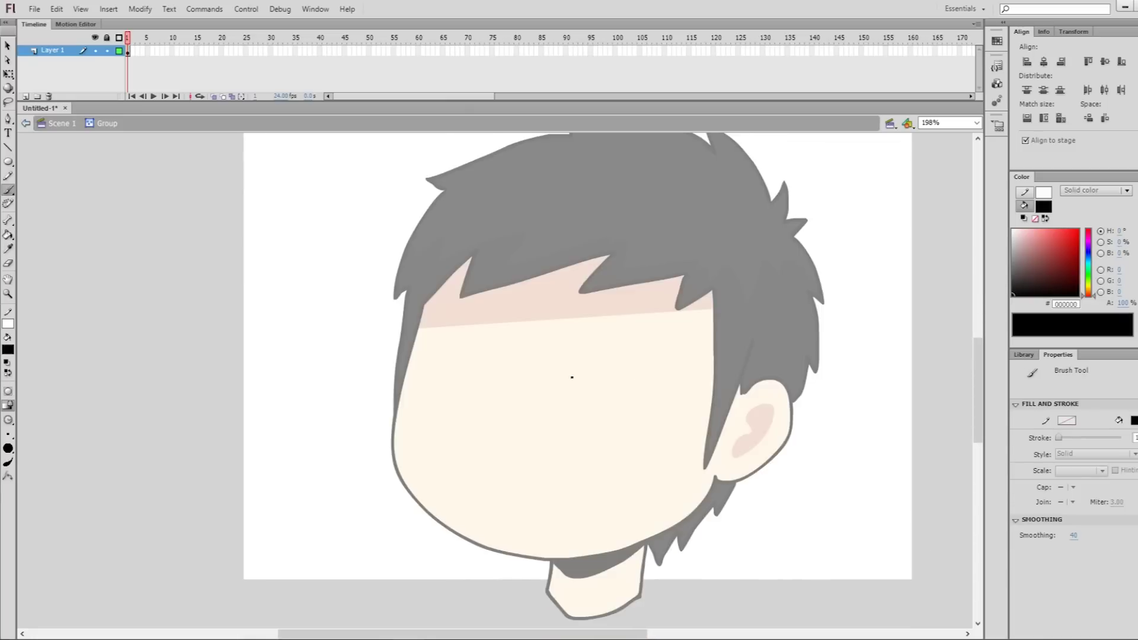
pyautogui.moveTo(572, 377); pyautogui.dragTo(667, 382)
pyautogui.hotkey('ctrl', 'z')
pyautogui.moveTo(556, 382)
pyautogui.mouseDown()
pyautogui.moveTo(620, 347)
pyautogui.moveTo(670, 367)
pyautogui.moveTo(582, 358)
pyautogui.moveTo(664, 375)
pyautogui.moveTo(654, 411)
pyautogui.moveTo(623, 435)
pyautogui.moveTo(599, 434)
pyautogui.moveTo(567, 406)
pyautogui.moveTo(568, 360)
pyautogui.mouseUp()
pyautogui.hotkey('ctrl', 'z')
pyautogui.hotkey('ctrl', 'z')
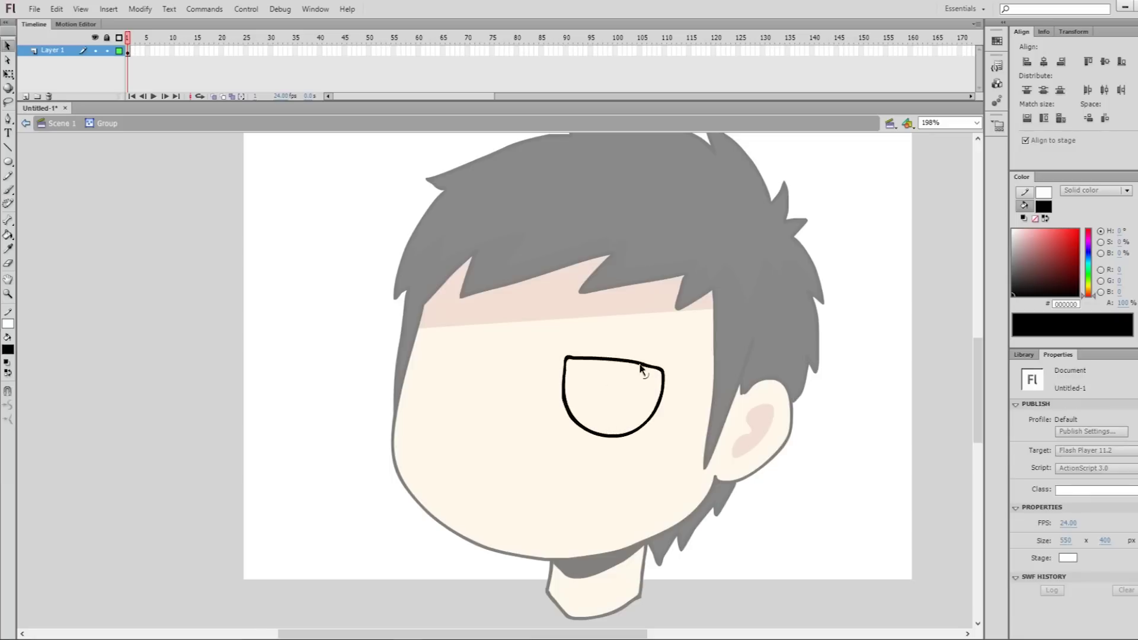
pyautogui.hotkey('ctrl', 'z')
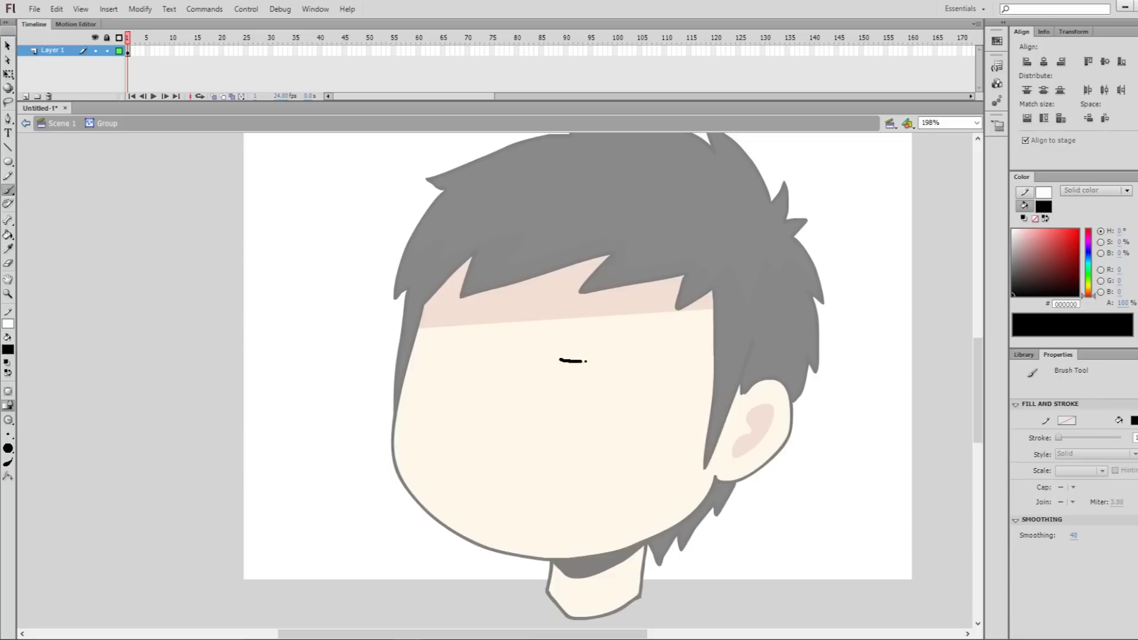
# Draw the black outlines of two half-closed eyes with nearly flat upper lids and tidy the lid lines using Lasso selections
pyautogui.moveTo(586, 361)
pyautogui.mouseDown()
pyautogui.moveTo(589, 437)
pyautogui.moveTo(562, 383)
pyautogui.moveTo(565, 360)
pyautogui.moveTo(610, 392)
pyautogui.moveTo(556, 417)
pyautogui.mouseUp()
pyautogui.press('l')
pyautogui.hotkey('ctrl', 'alt', 'shift', 'm')
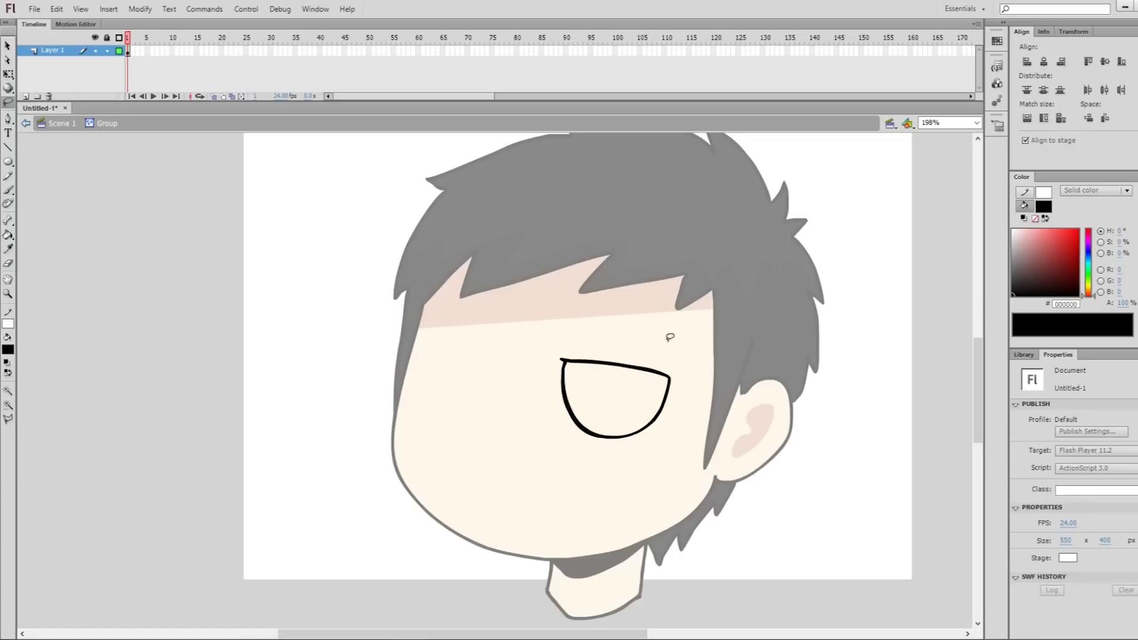
pyautogui.press('b')
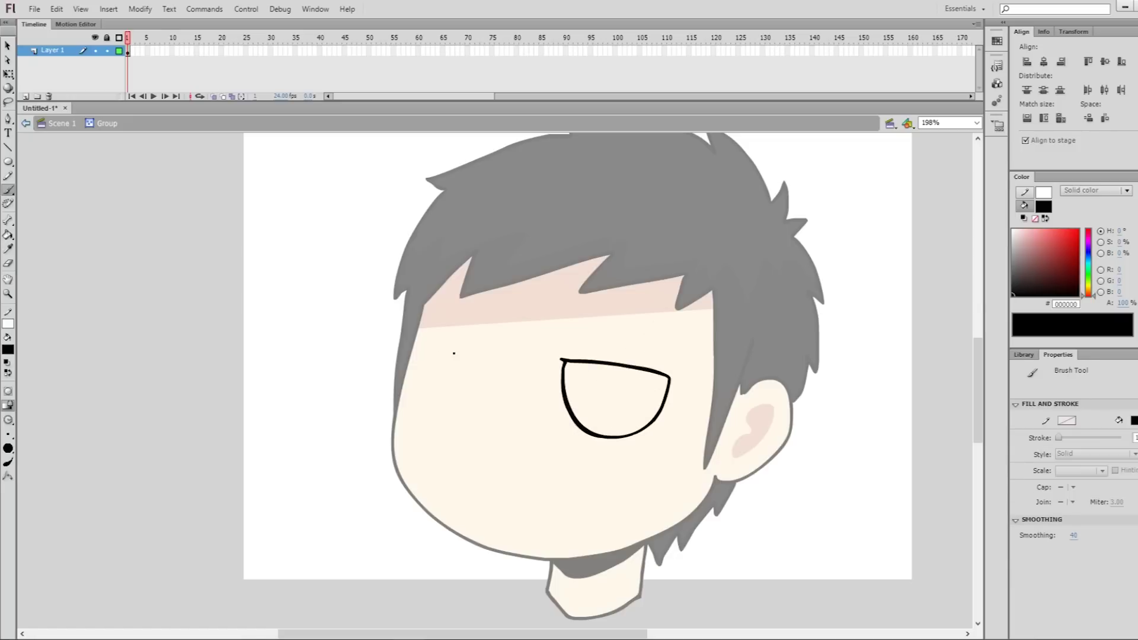
pyautogui.moveTo(432, 350)
pyautogui.mouseDown()
pyautogui.moveTo(507, 356)
pyautogui.moveTo(452, 407)
pyautogui.moveTo(507, 356)
pyautogui.mouseUp()
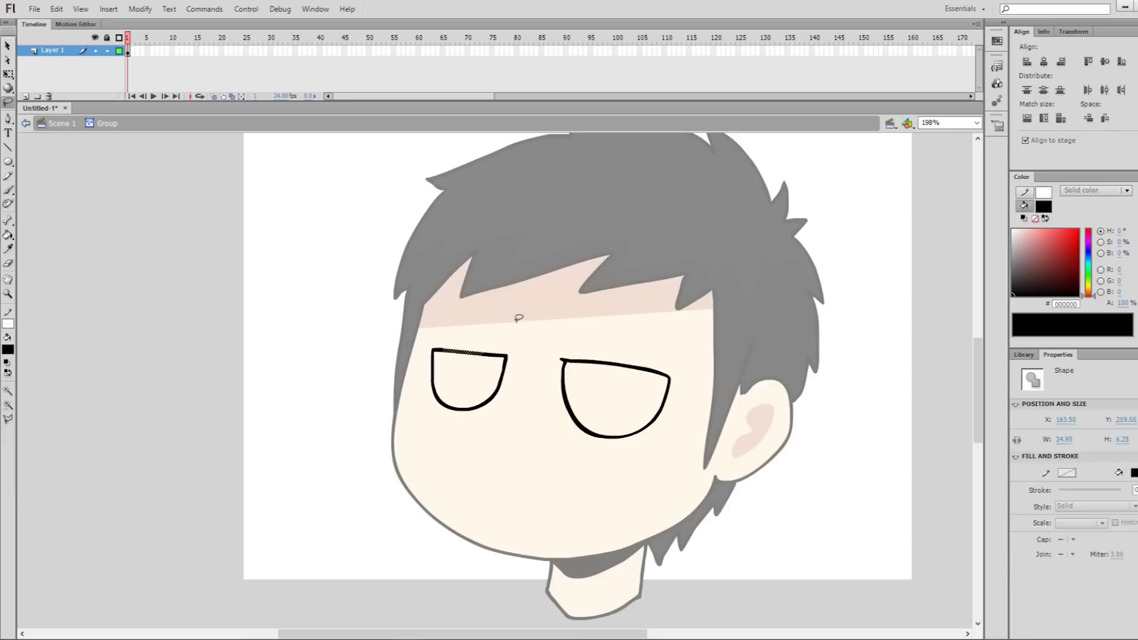
pyautogui.moveTo(518, 317); pyautogui.dragTo(523, 300)
# Draw a pupil hanging from the upper lid of each eye and fill both pupils with black
pyautogui.moveTo(461, 335); pyautogui.dragTo(486, 338)
pyautogui.press('k')
pyautogui.click(612, 362)
pyautogui.moveTo(605, 346)
pyautogui.mouseDown()
pyautogui.moveTo(631, 349)
pyautogui.moveTo(553, 343)
pyautogui.mouseUp()
pyautogui.click(472, 350)
pyautogui.press('b')
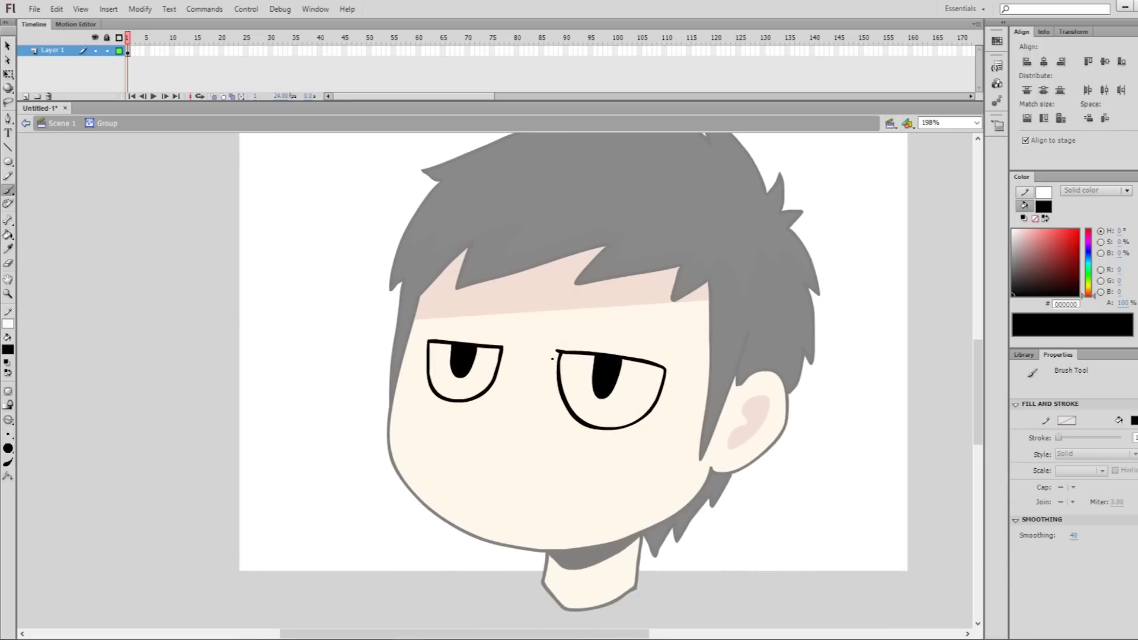
# Draw the rounded nose with a small nostril outline between the eyes, undoing and redrawing unsatisfactory strokes
pyautogui.hotkey('ctrl', 'z')
pyautogui.hotkey('ctrl', 'z')
pyautogui.moveTo(502, 396)
pyautogui.mouseDown()
pyautogui.moveTo(496, 445)
pyautogui.moveTo(484, 443)
pyautogui.moveTo(513, 442)
pyautogui.moveTo(499, 440)
pyautogui.mouseUp()
pyautogui.hotkey('ctrl', 'z')
pyautogui.hotkey('ctrl', 'z')
pyautogui.press('v')
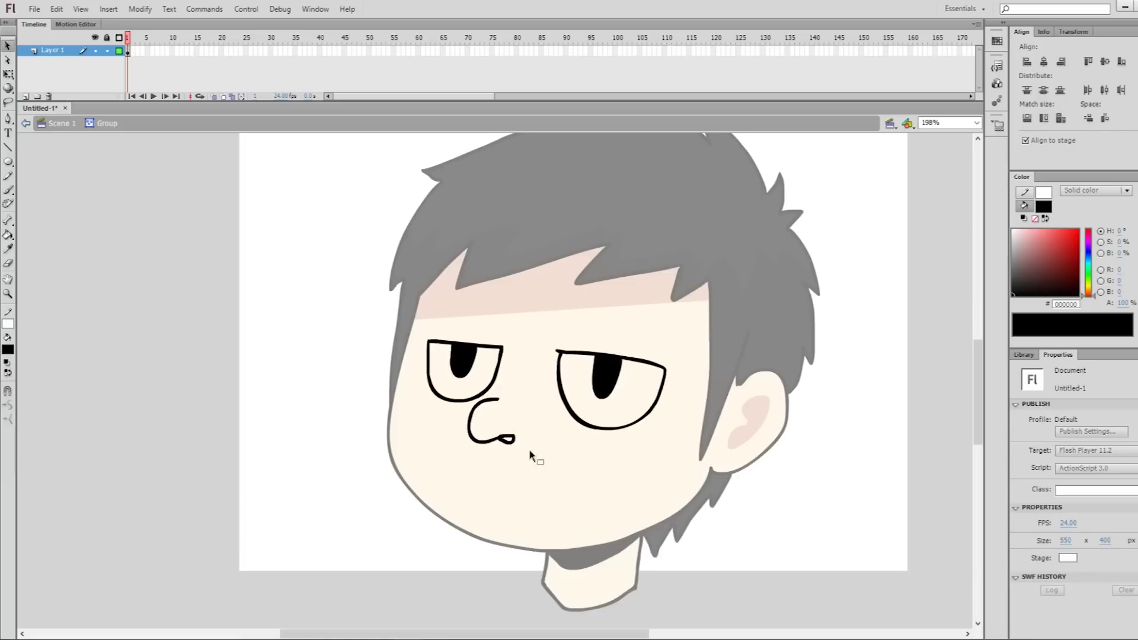
# Add short curves on both sides of the nose and fill the nostril with black
pyautogui.press('b')
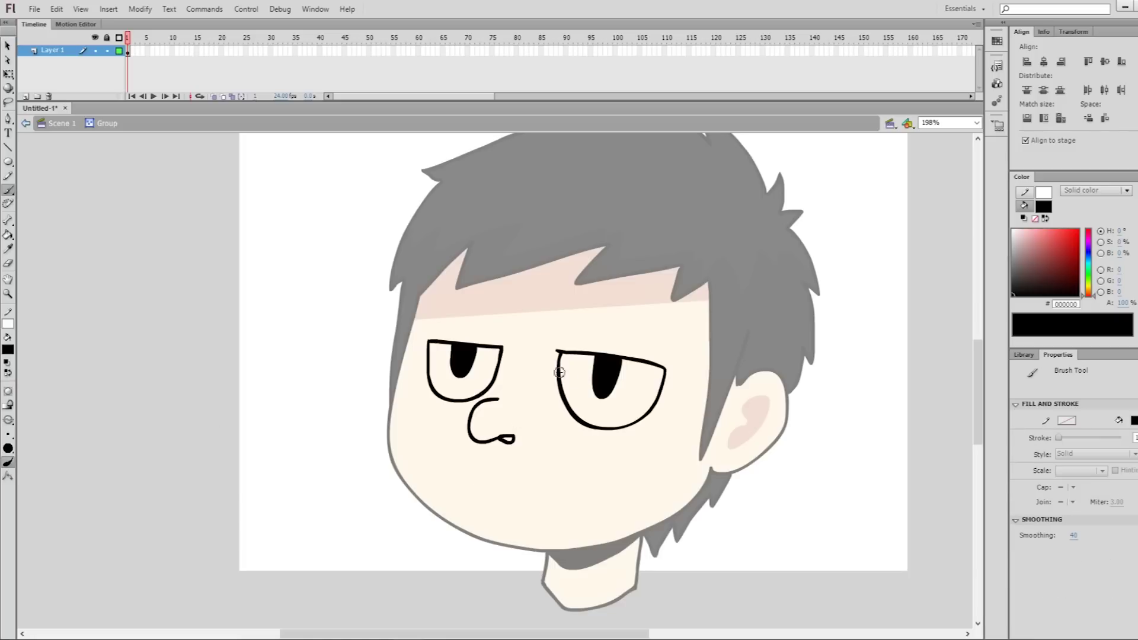
pyautogui.hotkey('ctrl', 'z')
pyautogui.moveTo(458, 429)
pyautogui.mouseDown()
pyautogui.moveTo(531, 423)
pyautogui.moveTo(544, 445)
pyautogui.mouseUp()
pyautogui.press('v')
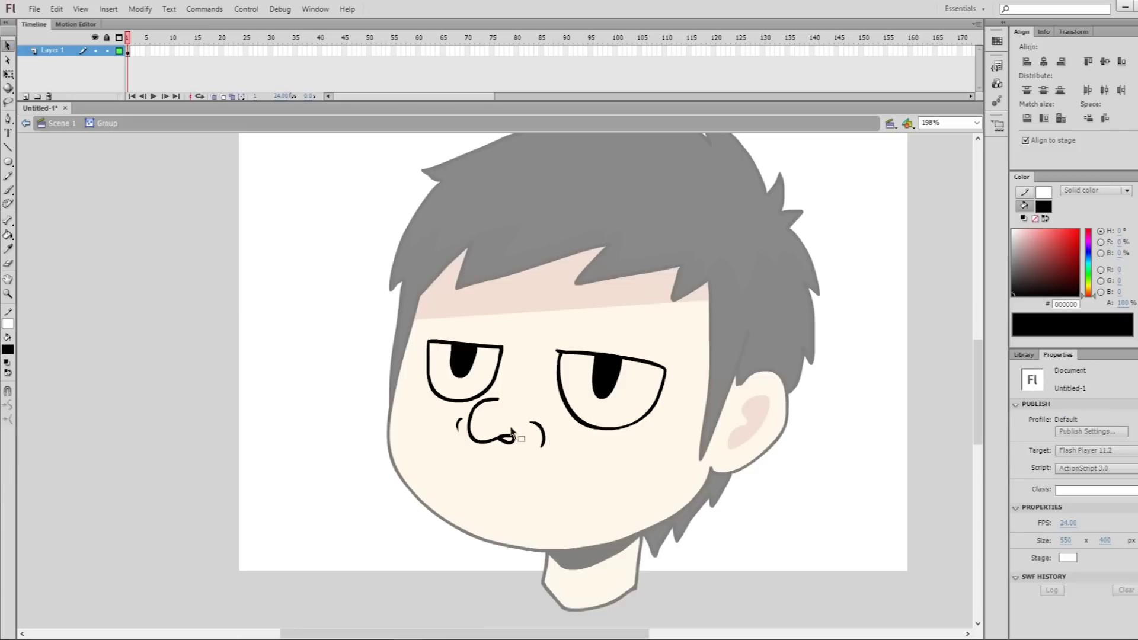
pyautogui.press('l')
pyautogui.moveTo(501, 419)
pyautogui.mouseDown()
pyautogui.moveTo(565, 433)
pyautogui.moveTo(646, 428)
pyautogui.mouseUp()
pyautogui.click(509, 413)
pyautogui.press('k')
pyautogui.click(508, 438)
# Draw the bag lines under the eyes and the cheek folds running down from both sides of the nose
pyautogui.press('b')
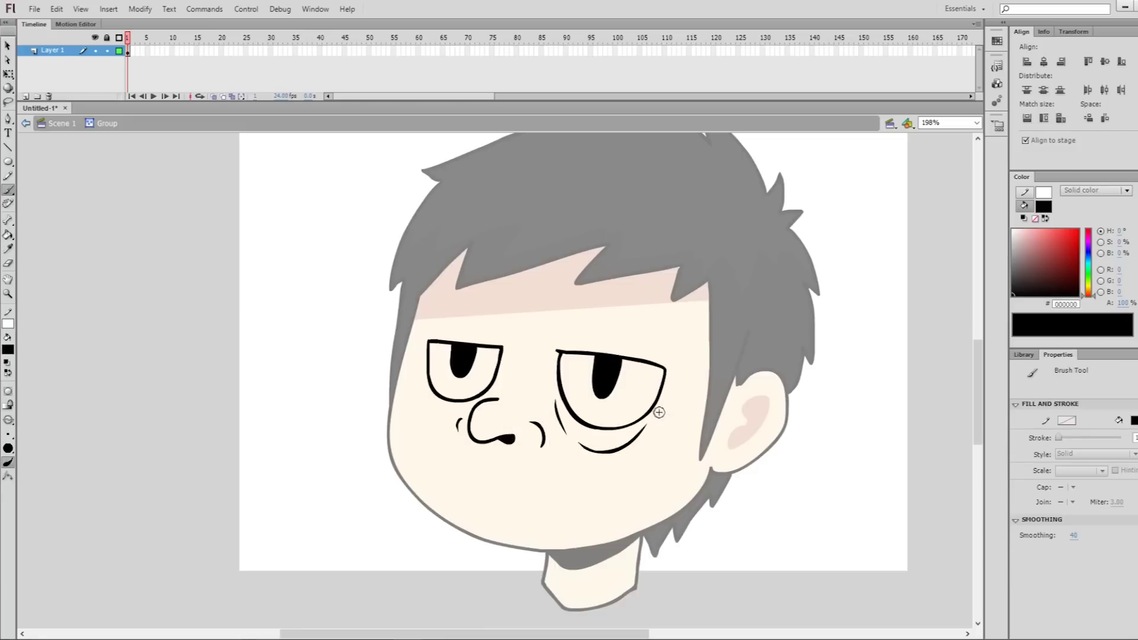
pyautogui.moveTo(424, 386)
pyautogui.mouseDown()
pyautogui.moveTo(426, 405)
pyautogui.moveTo(482, 410)
pyautogui.mouseUp()
pyautogui.moveTo(544, 425); pyautogui.dragTo(584, 489)
pyautogui.moveTo(458, 422); pyautogui.dragTo(424, 449)
# Draw the mouth line and the lower lip curve, plus a short crease at the jaw edge beside the mouth
pyautogui.moveTo(445, 464); pyautogui.dragTo(554, 486)
pyautogui.moveTo(442, 474); pyautogui.dragTo(546, 497)
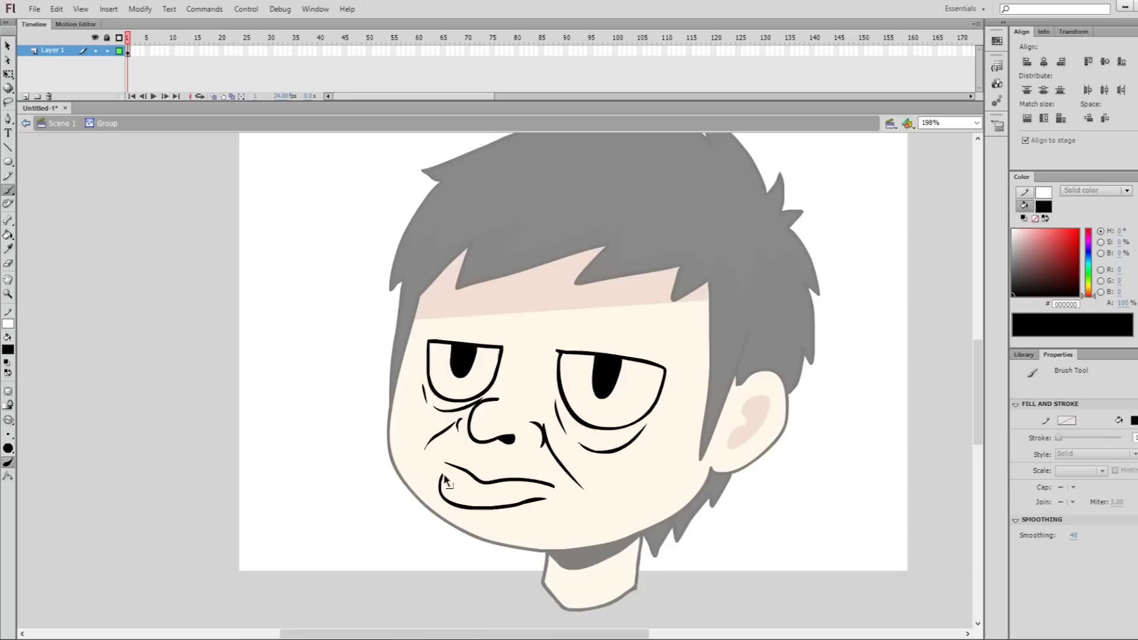
pyautogui.moveTo(433, 503); pyautogui.dragTo(450, 523)
# Draw tapered crease lines along the underside of the chin, redoing strokes until they follow the jaw outline
pyautogui.moveTo(504, 545); pyautogui.dragTo(613, 522)
pyautogui.hotkey('ctrl', 'z')
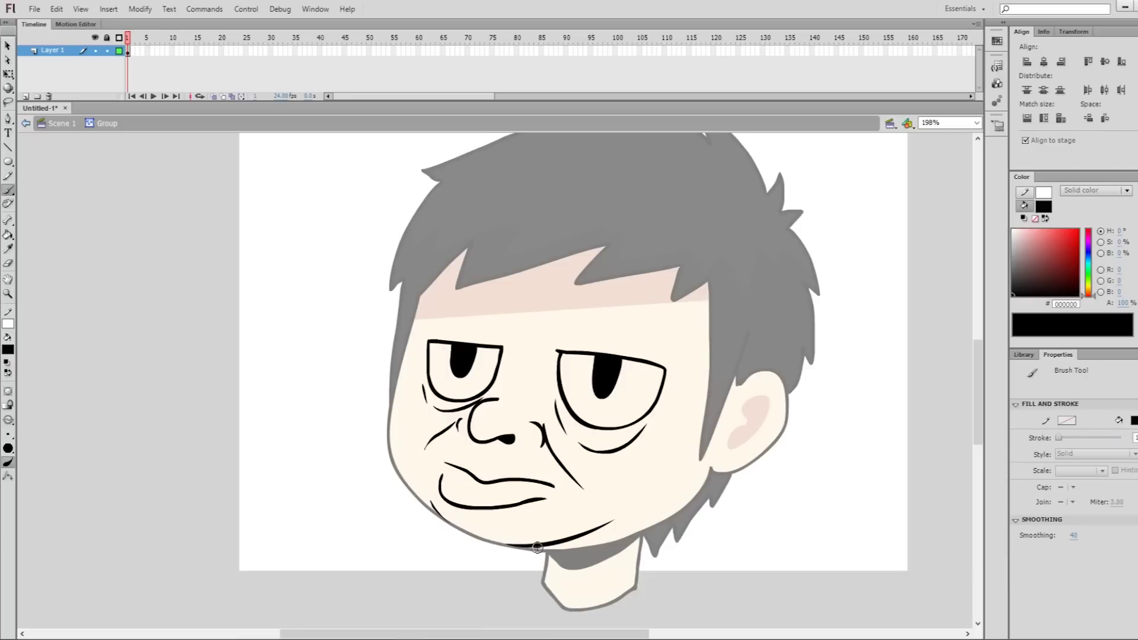
pyautogui.hotkey('ctrl', 'z')
pyautogui.moveTo(537, 545); pyautogui.dragTo(607, 533)
pyautogui.hotkey('ctrl', 'z')
pyautogui.moveTo(537, 546); pyautogui.dragTo(606, 536)
pyautogui.press('l')
pyautogui.moveTo(538, 528)
pyautogui.mouseDown()
pyautogui.moveTo(566, 544)
pyautogui.moveTo(611, 545)
pyautogui.mouseUp()
pyautogui.click(582, 507)
# Draw the upper lip contour and small marks between the nose and the mouth
pyautogui.press('b')
pyautogui.hotkey('ctrl', 'z')
pyautogui.moveTo(462, 458); pyautogui.dragTo(470, 456)
pyautogui.moveTo(511, 462)
pyautogui.mouseDown()
pyautogui.moveTo(541, 473)
pyautogui.moveTo(508, 460)
pyautogui.mouseUp()
# Select the mouth lines with the Lasso and shift them slightly away from the ear
pyautogui.press('v')
pyautogui.click(468, 507)
pyautogui.press('l')
pyautogui.moveTo(431, 488)
pyautogui.mouseDown()
pyautogui.moveTo(502, 519)
pyautogui.moveTo(444, 457)
pyautogui.mouseUp()
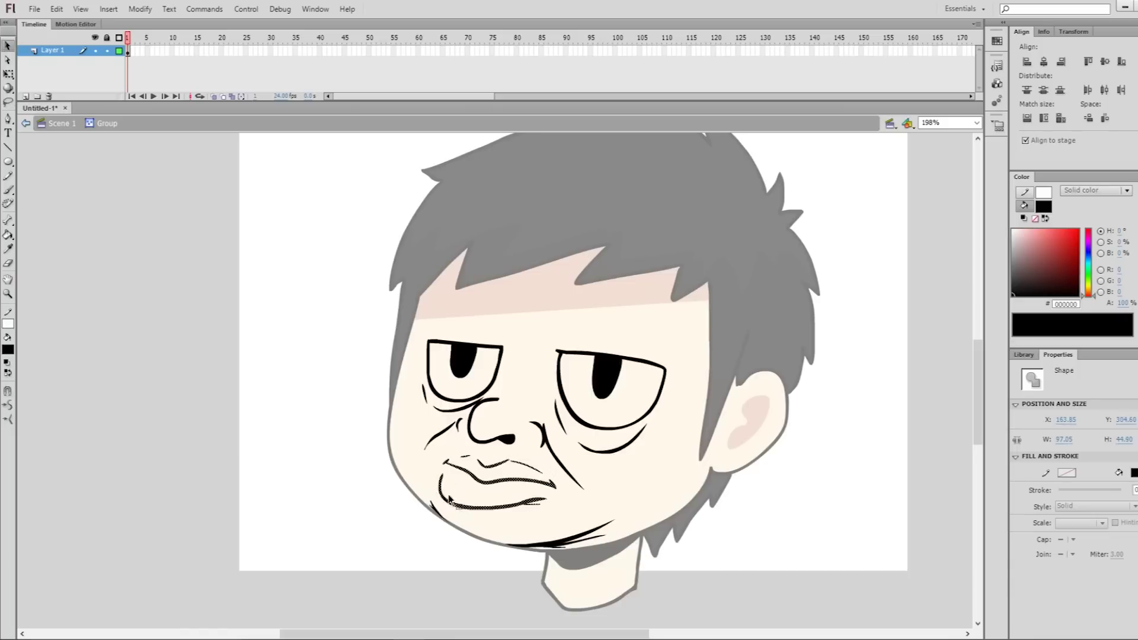
pyautogui.moveTo(498, 510); pyautogui.dragTo(488, 508)
# Add small crease strokes above the upper lip and along the line between the lips
pyautogui.press('b')
pyautogui.moveTo(475, 450); pyautogui.dragTo(492, 453)
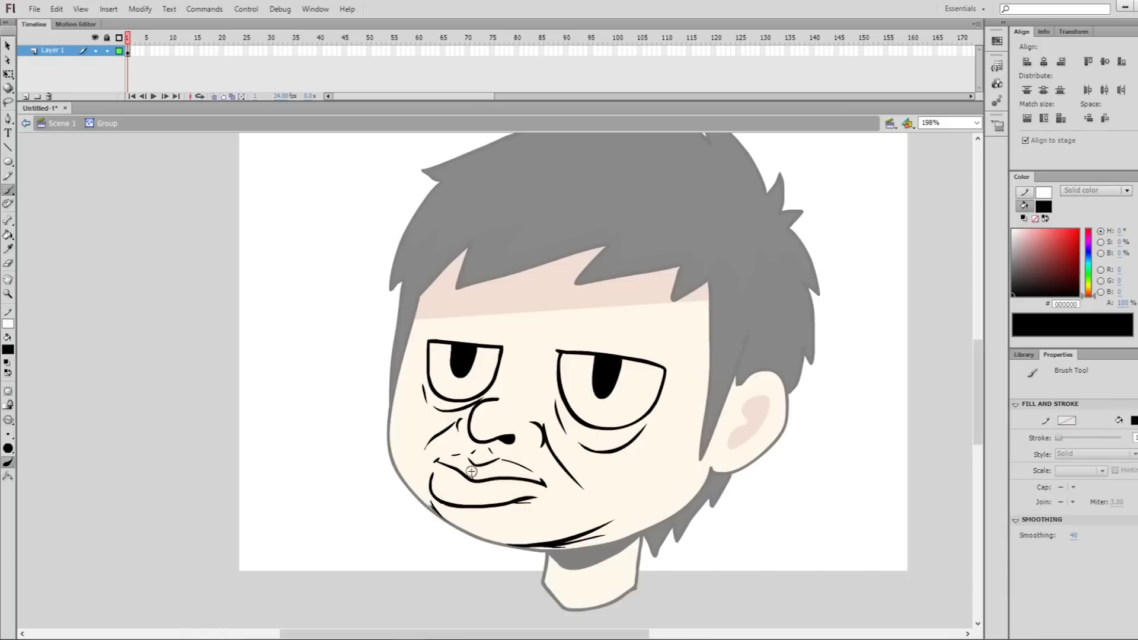
pyautogui.moveTo(460, 469)
pyautogui.mouseDown()
pyautogui.moveTo(461, 484)
pyautogui.moveTo(494, 481)
pyautogui.mouseUp()
pyautogui.moveTo(556, 480); pyautogui.dragTo(534, 479)
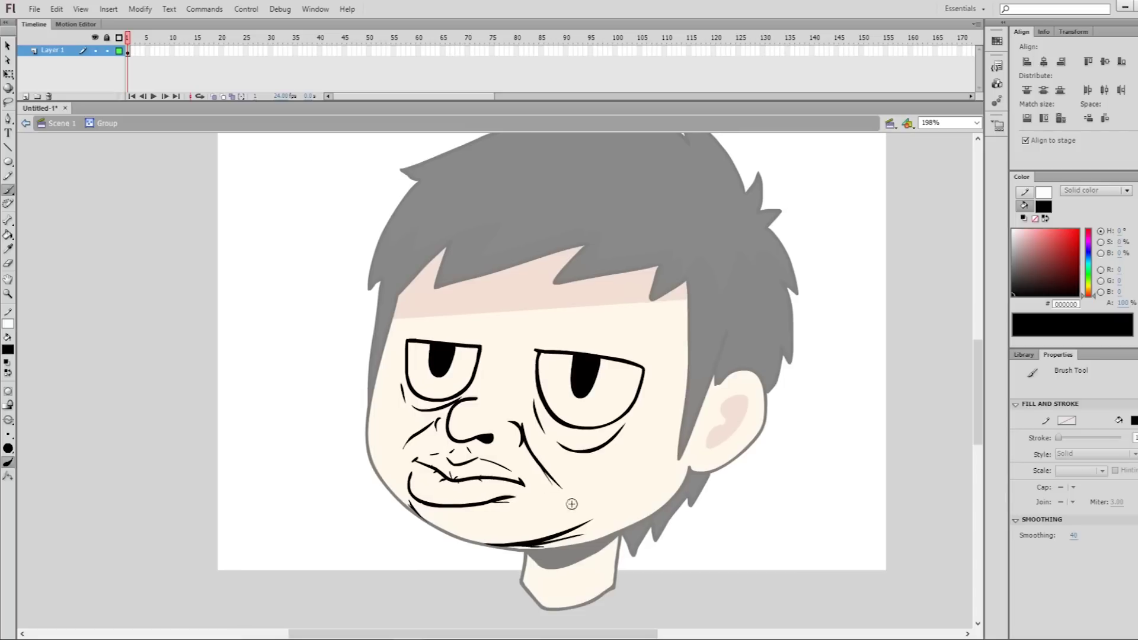
# Draw eyelid folds and outer-corner wrinkles around both eyes, fill the eyeballs with white, and leave the group
pyautogui.moveTo(656, 387); pyautogui.dragTo(644, 391)
pyautogui.moveTo(392, 353)
pyautogui.mouseDown()
pyautogui.moveTo(486, 329)
pyautogui.moveTo(640, 350)
pyautogui.mouseUp()
pyautogui.press('k')
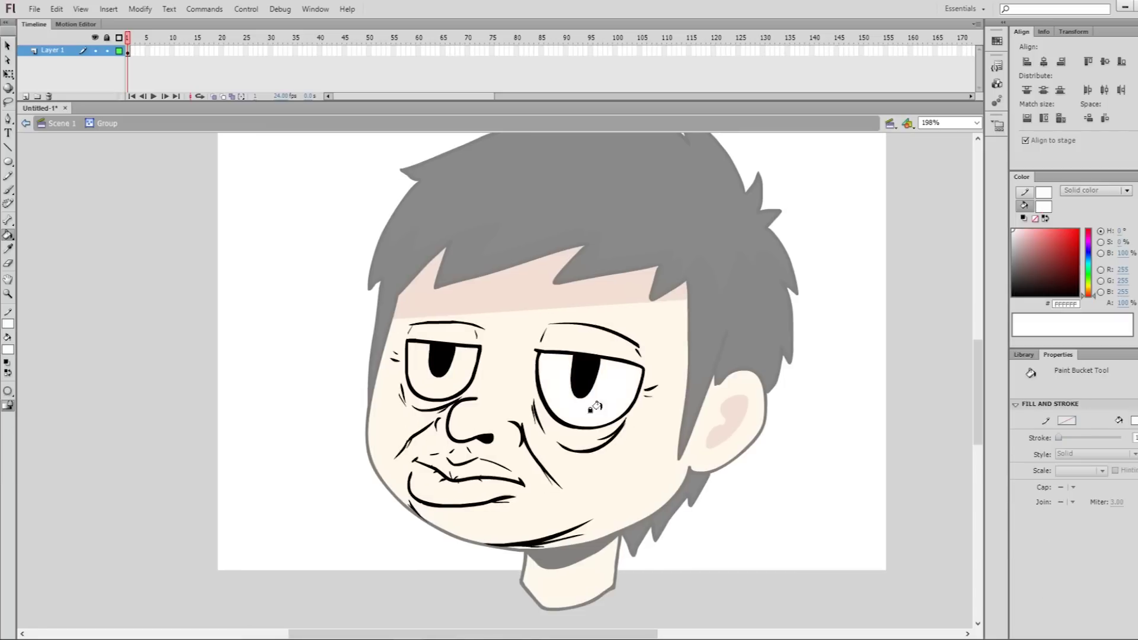
pyautogui.press('v')
pyautogui.doubleClick(754, 478)
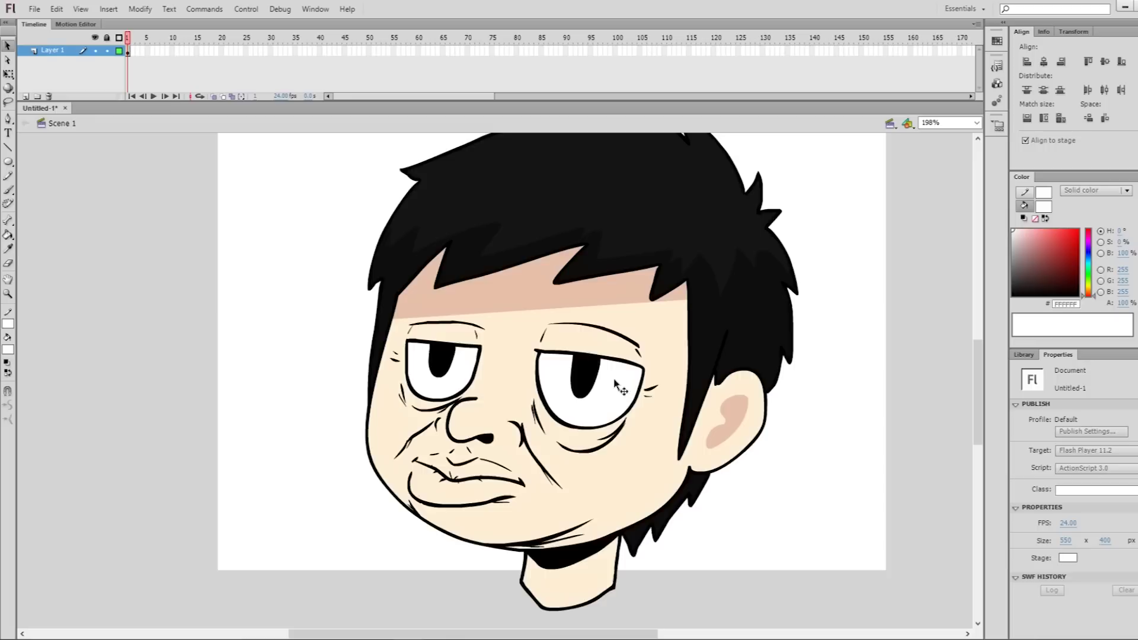
# Reopen the facial features group, then outline the lower lip and fill it with pink #E5A1A1
pyautogui.press('i')
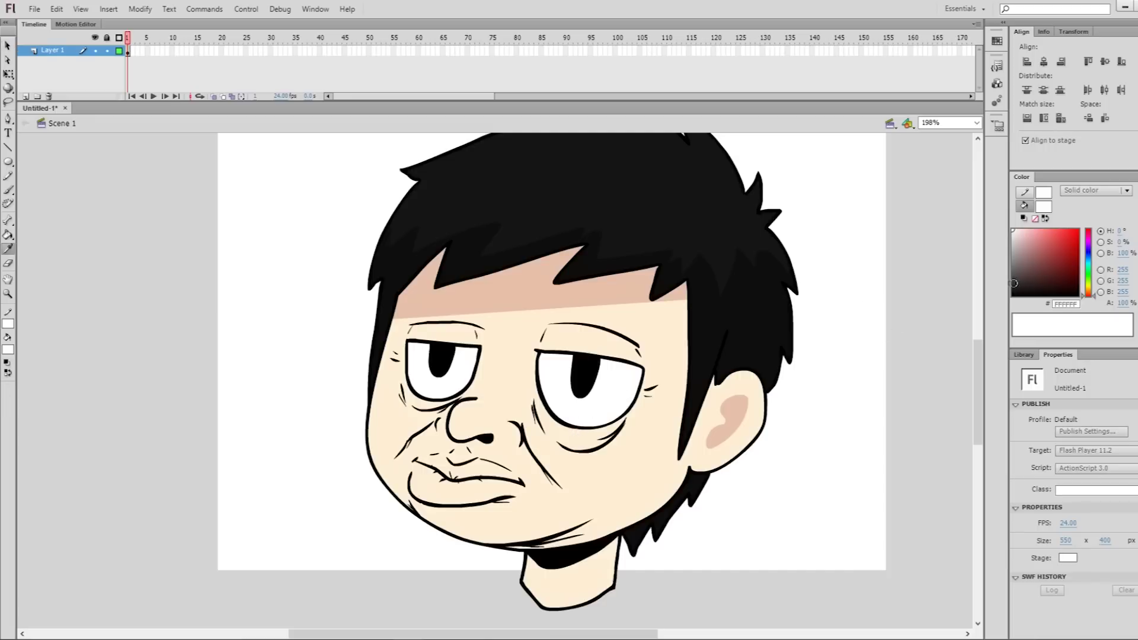
pyautogui.click(1031, 236)
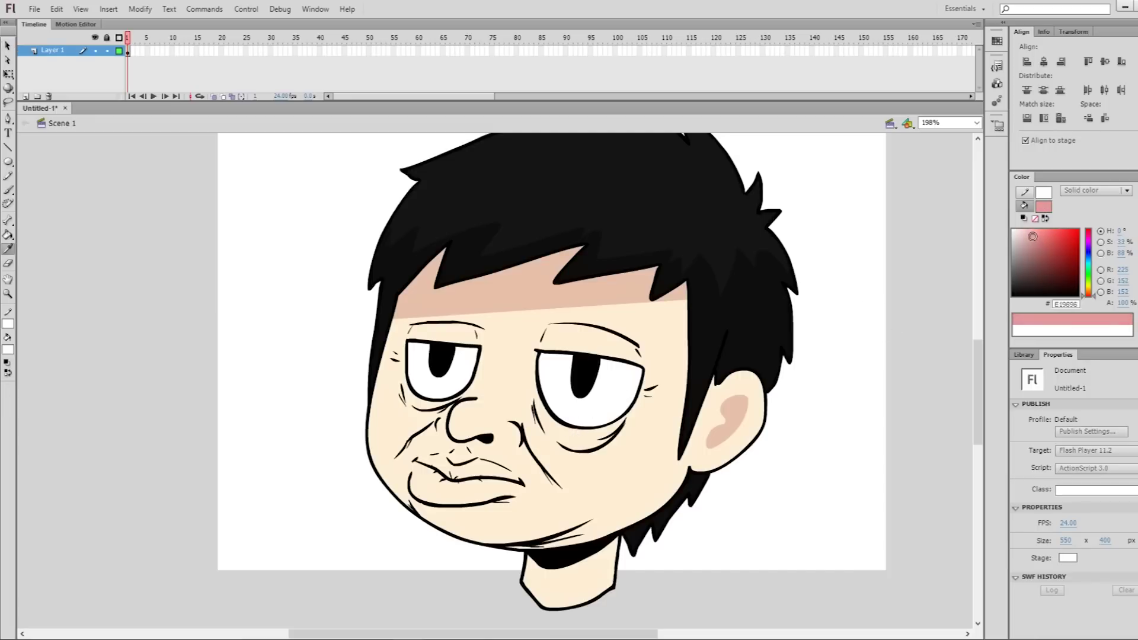
pyautogui.press('v')
pyautogui.doubleClick(521, 486)
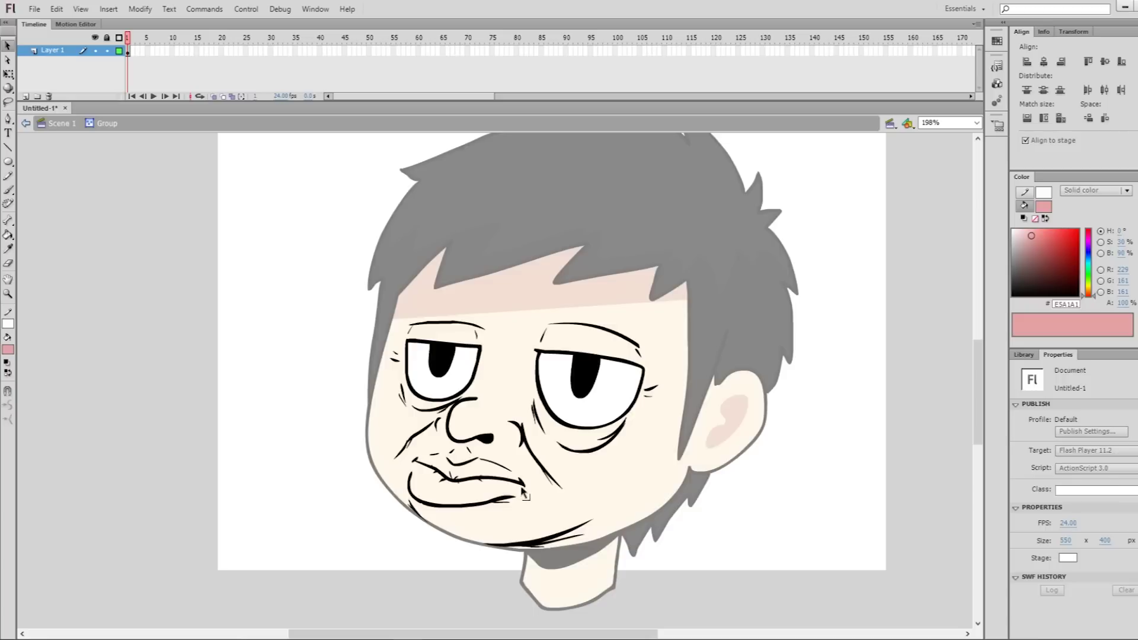
pyautogui.press('b')
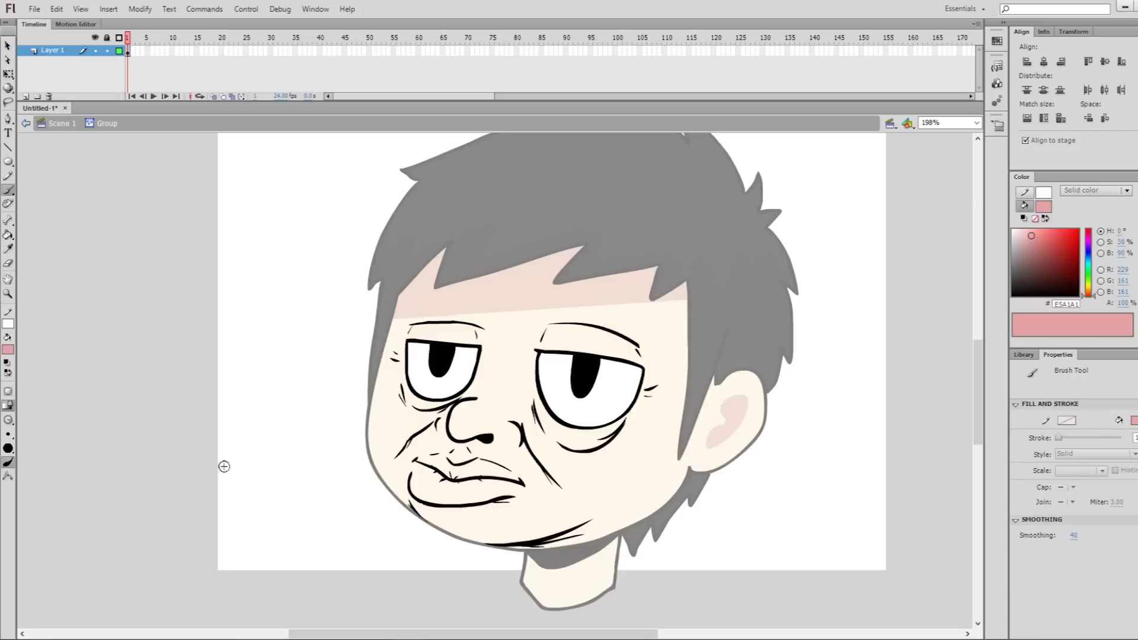
pyautogui.moveTo(414, 464)
pyautogui.mouseDown()
pyautogui.moveTo(427, 498)
pyautogui.moveTo(477, 501)
pyautogui.mouseUp()
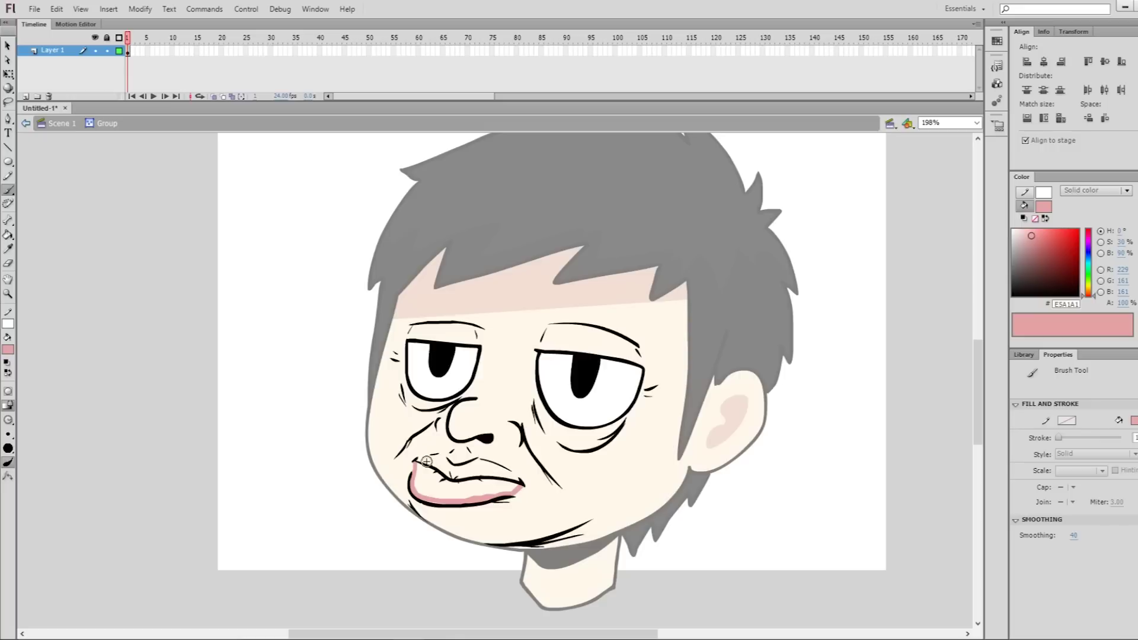
pyautogui.press('k')
pyautogui.click(479, 504)
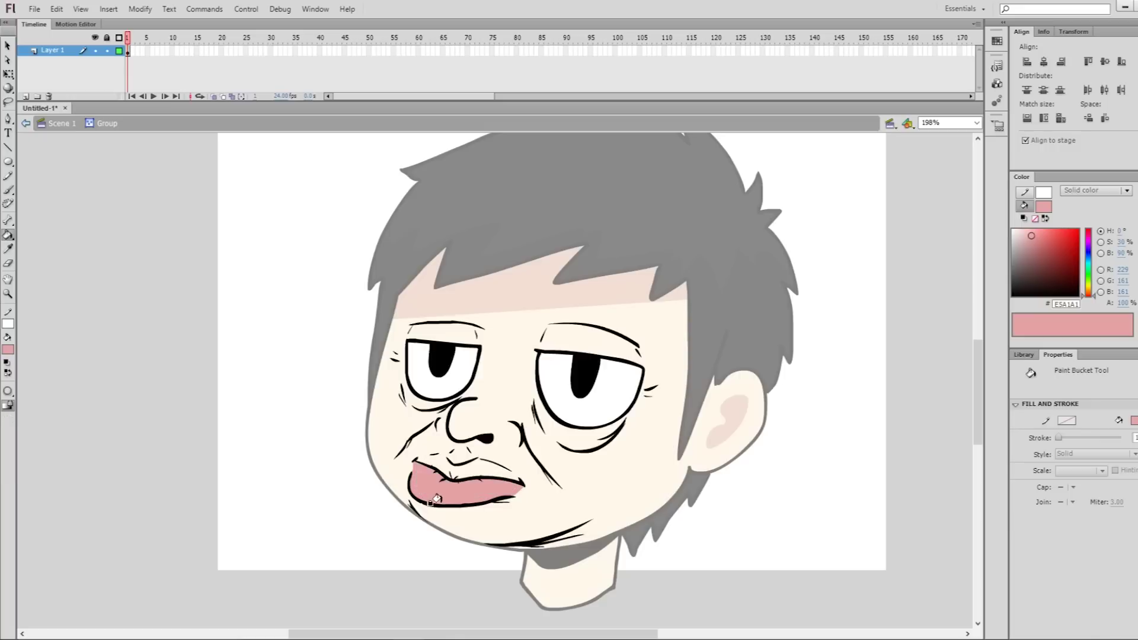
# Outline the upper lip with the brush and fill it with a darker pink than the lower lip
pyautogui.press('z')
pyautogui.moveTo(406, 458); pyautogui.dragTo(491, 562)
pyautogui.press('b')
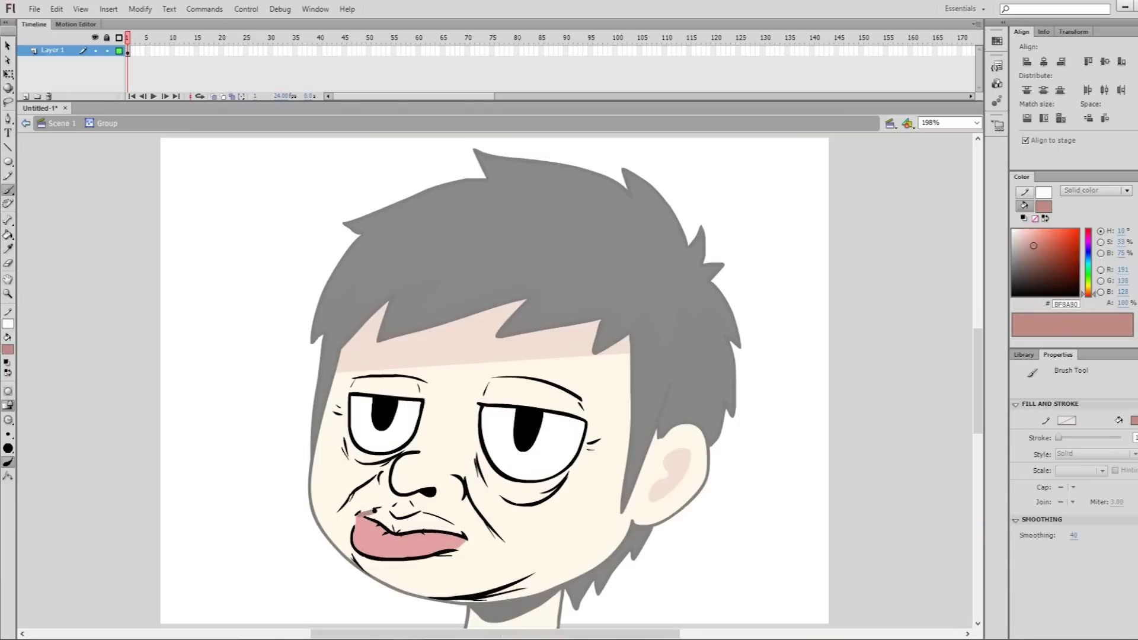
pyautogui.moveTo(375, 510); pyautogui.dragTo(413, 517)
pyautogui.moveTo(314, 398); pyautogui.dragTo(468, 588)
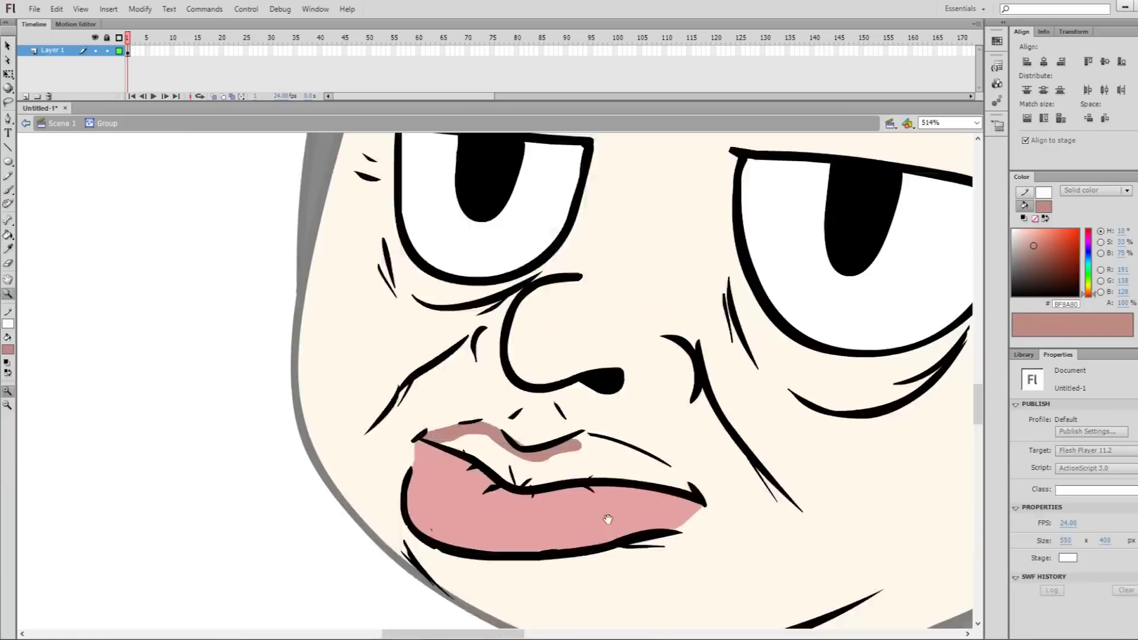
pyautogui.moveTo(607, 518); pyautogui.dragTo(528, 459)
pyautogui.moveTo(501, 376); pyautogui.dragTo(614, 433)
pyautogui.press('k')
pyautogui.click(403, 474)
pyautogui.moveTo(1033, 237); pyautogui.dragTo(1040, 249)
pyautogui.click(417, 467)
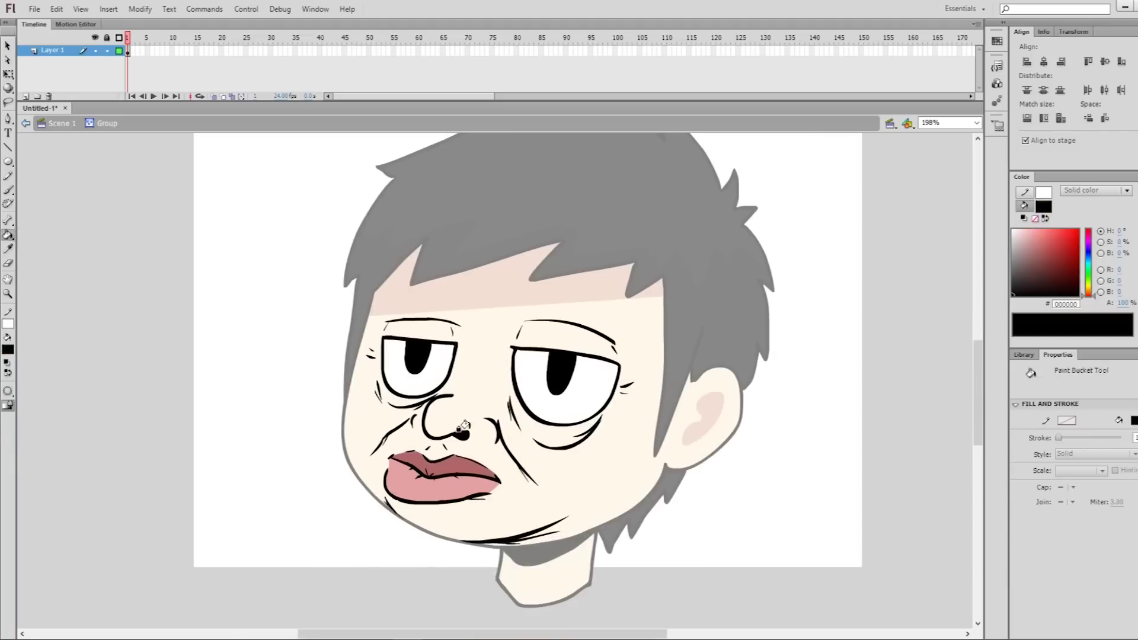
# Draw black curved jowl lines on both cheeks and a fold line beside the smaller eye near the nose bridge
pyautogui.press('b')
pyautogui.moveTo(554, 494)
pyautogui.mouseDown()
pyautogui.moveTo(589, 508)
pyautogui.moveTo(628, 464)
pyautogui.mouseUp()
pyautogui.moveTo(345, 422); pyautogui.dragTo(361, 455)
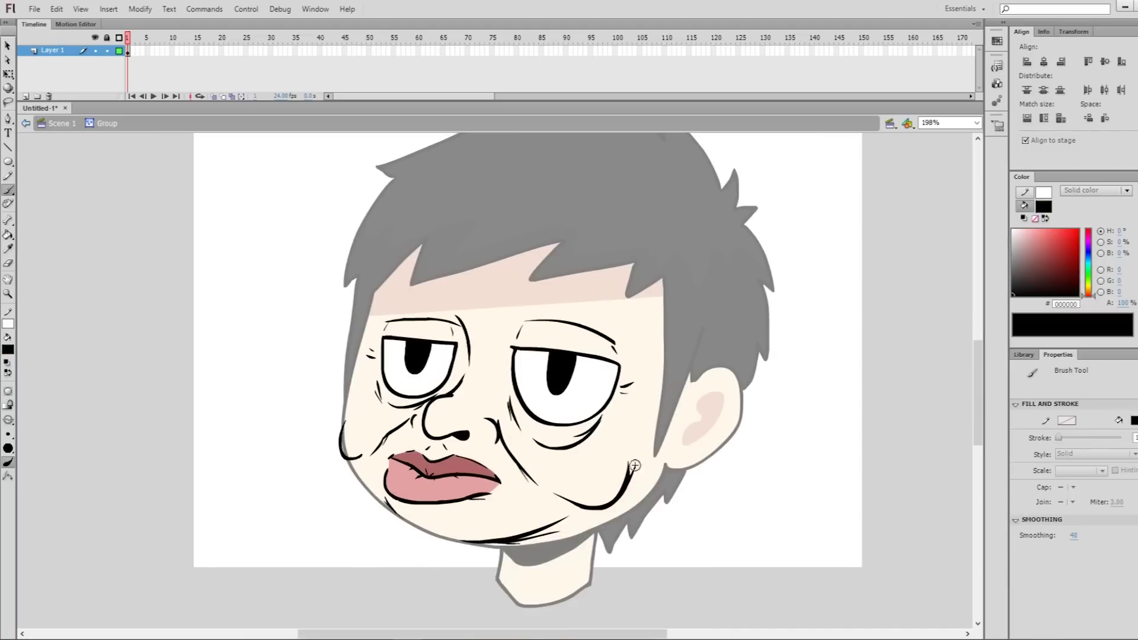
pyautogui.press('l')
pyautogui.moveTo(614, 478)
pyautogui.mouseDown()
pyautogui.moveTo(573, 504)
pyautogui.moveTo(619, 483)
pyautogui.moveTo(611, 451)
pyautogui.mouseUp()
pyautogui.click(356, 434)
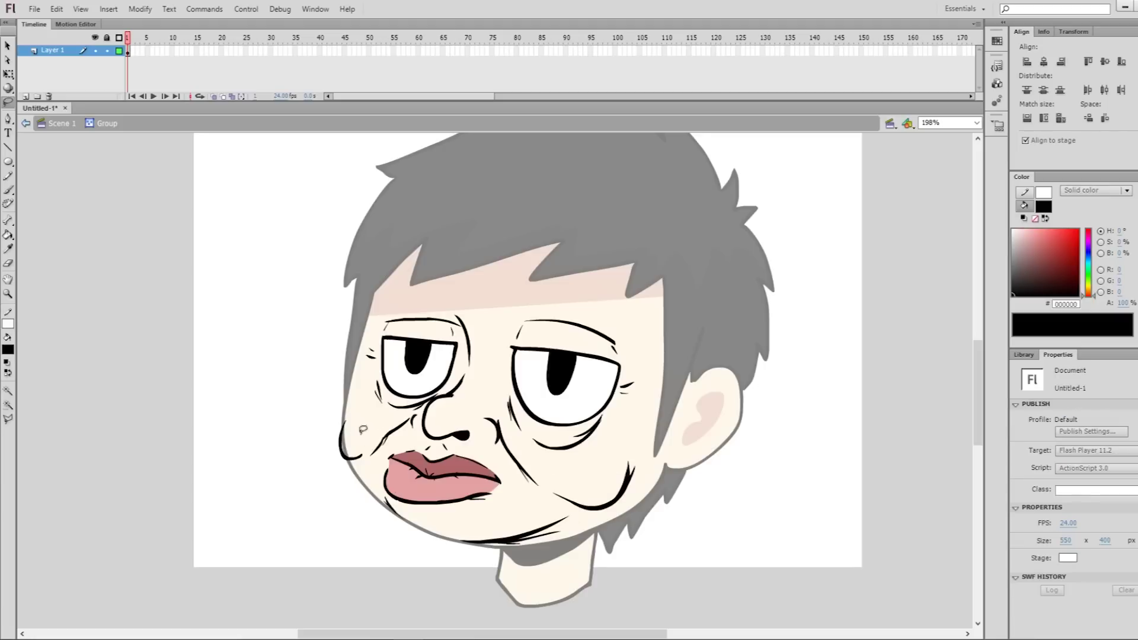
pyautogui.press('p')
pyautogui.press('v')
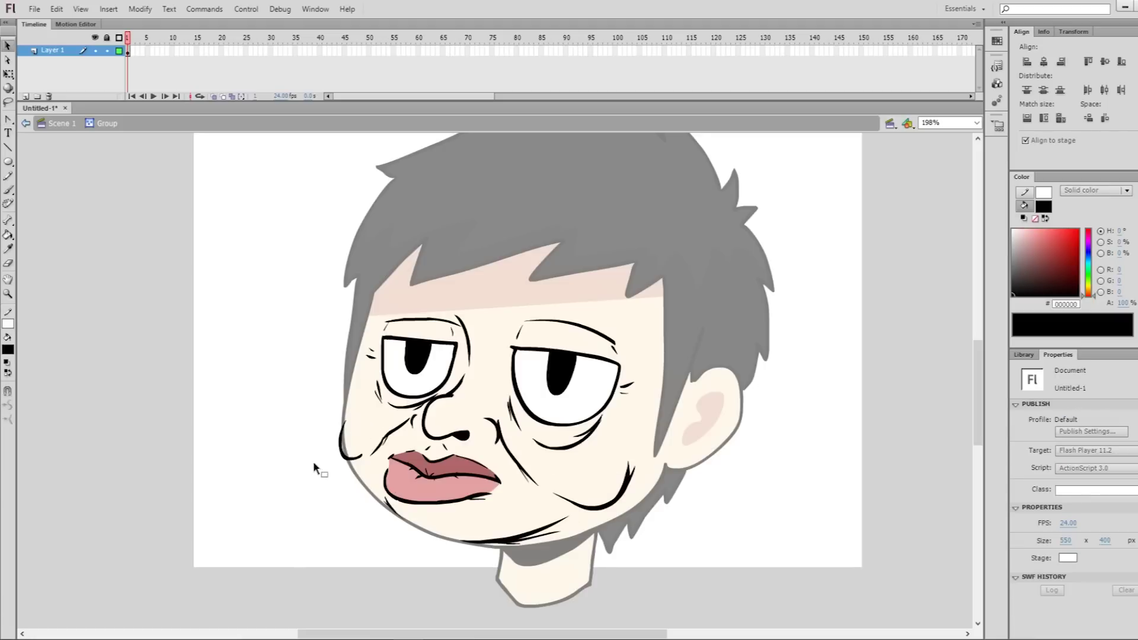
# Sample the face's skin colour and paint over the head outline inside the far cheek bulge
pyautogui.doubleClick(313, 469)
pyautogui.press('i')
pyautogui.click(350, 441)
pyautogui.press('b')
pyautogui.moveTo(348, 432); pyautogui.dragTo(353, 450)
# Sample the black line colour, add small crease strokes at the larger eye's inner corner, and leave the group
pyautogui.press('i')
pyautogui.click(354, 456)
pyautogui.press('b')
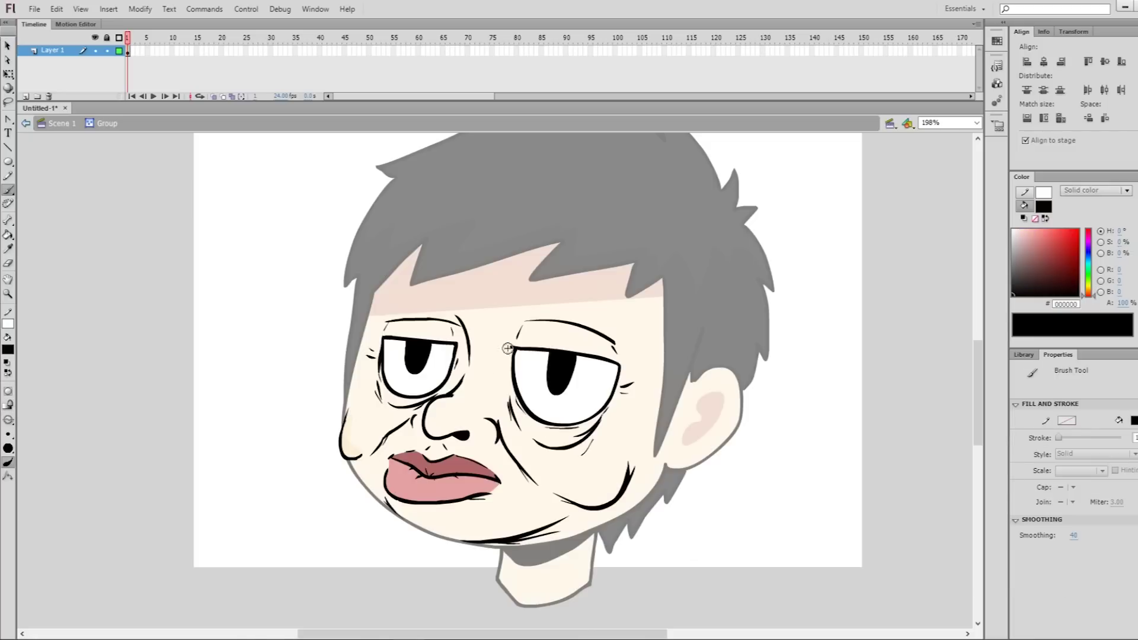
pyautogui.press('v')
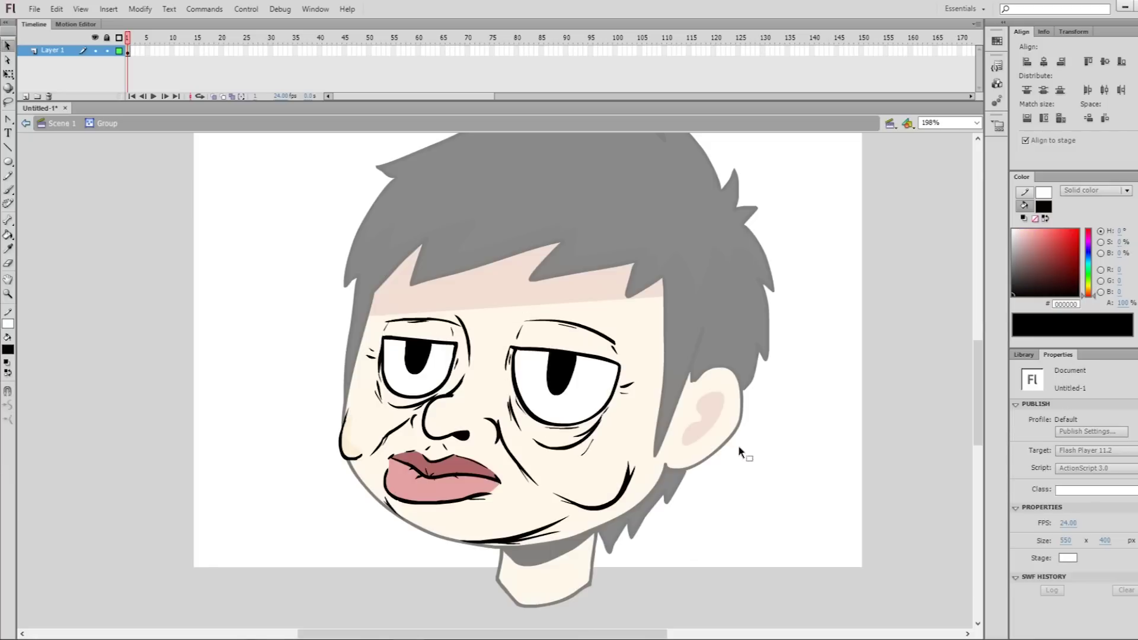
pyautogui.doubleClick(752, 496)
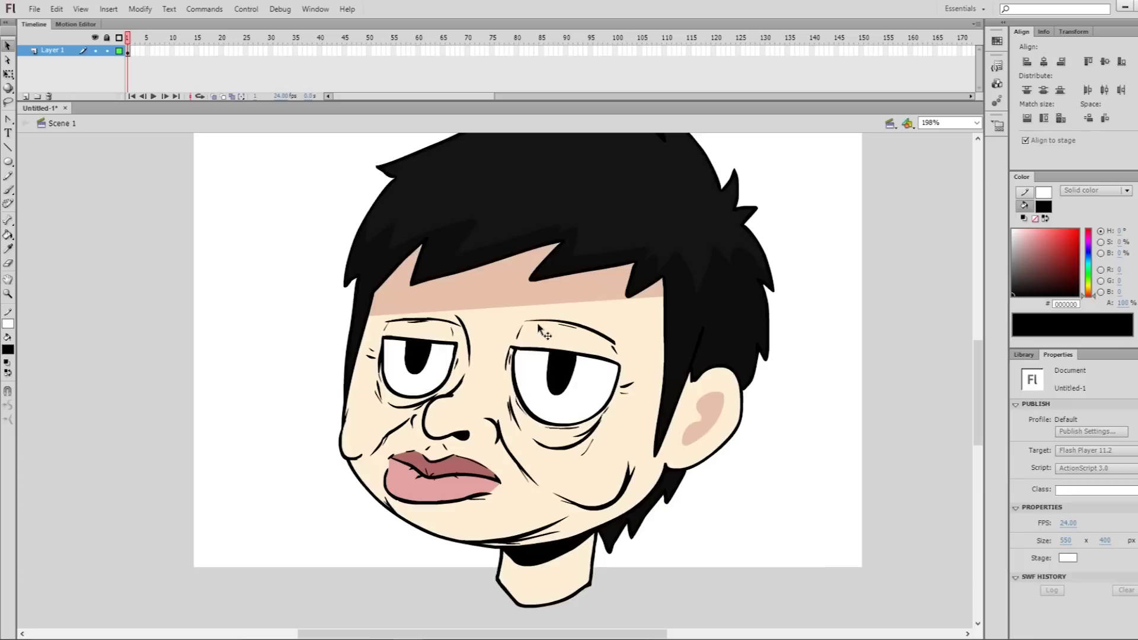
# Sample the forehead shadow colour #E7BFA7, reopen the facial features group, and set the brush to paint behind the lines
pyautogui.press('i')
pyautogui.click(517, 297)
pyautogui.press('v')
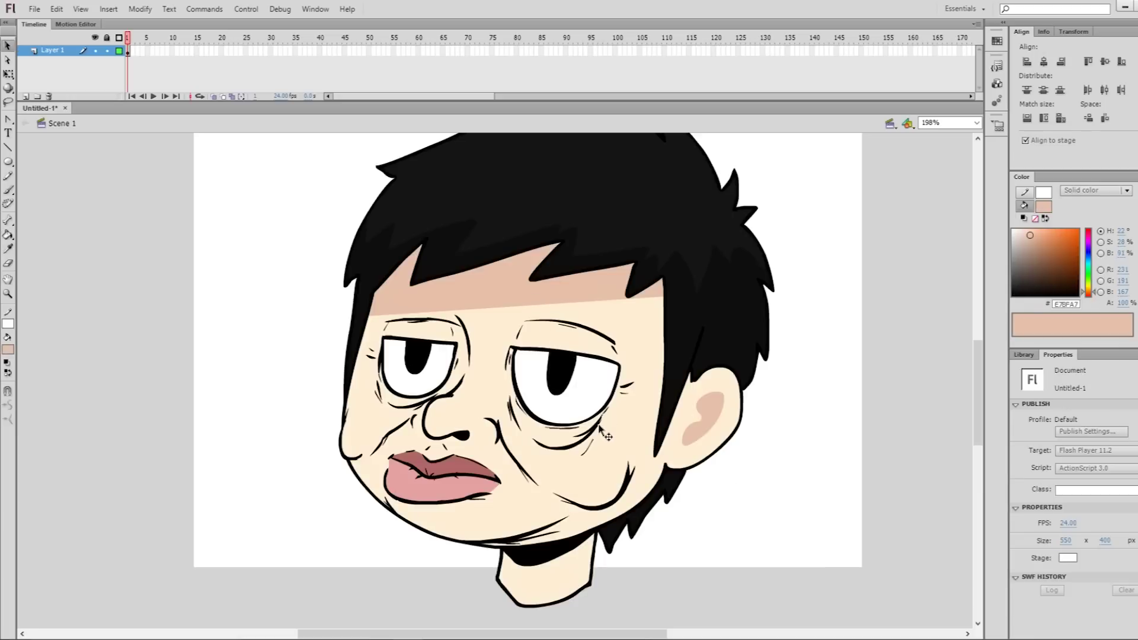
pyautogui.click(599, 424)
pyautogui.doubleClick(603, 435)
pyautogui.press('b')
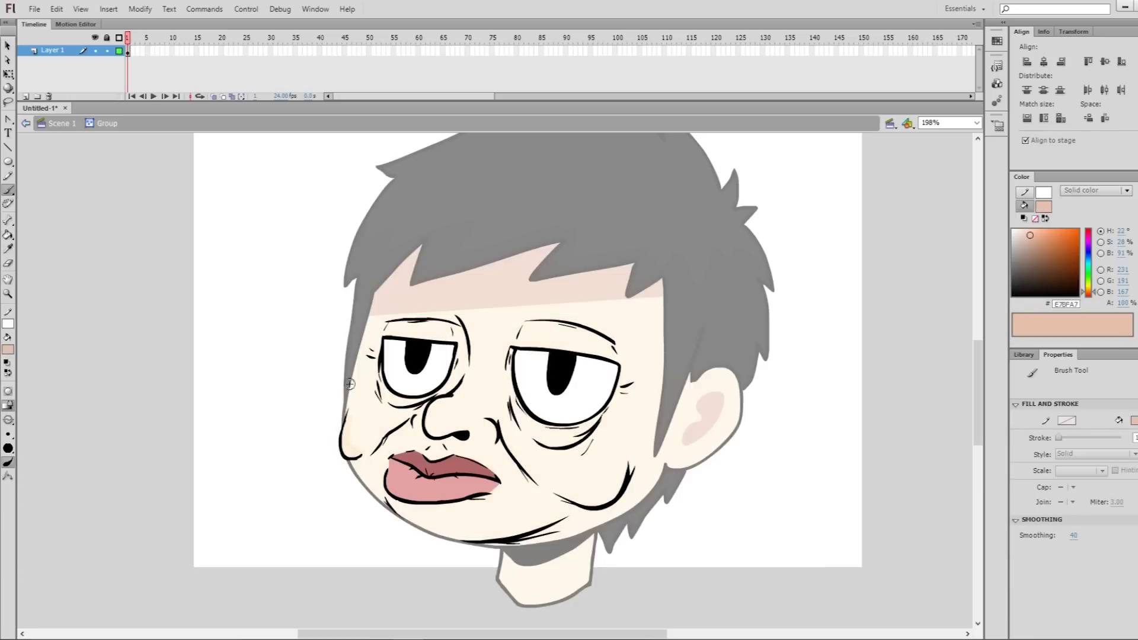
pyautogui.click(9, 420)
pyautogui.click(63, 462)
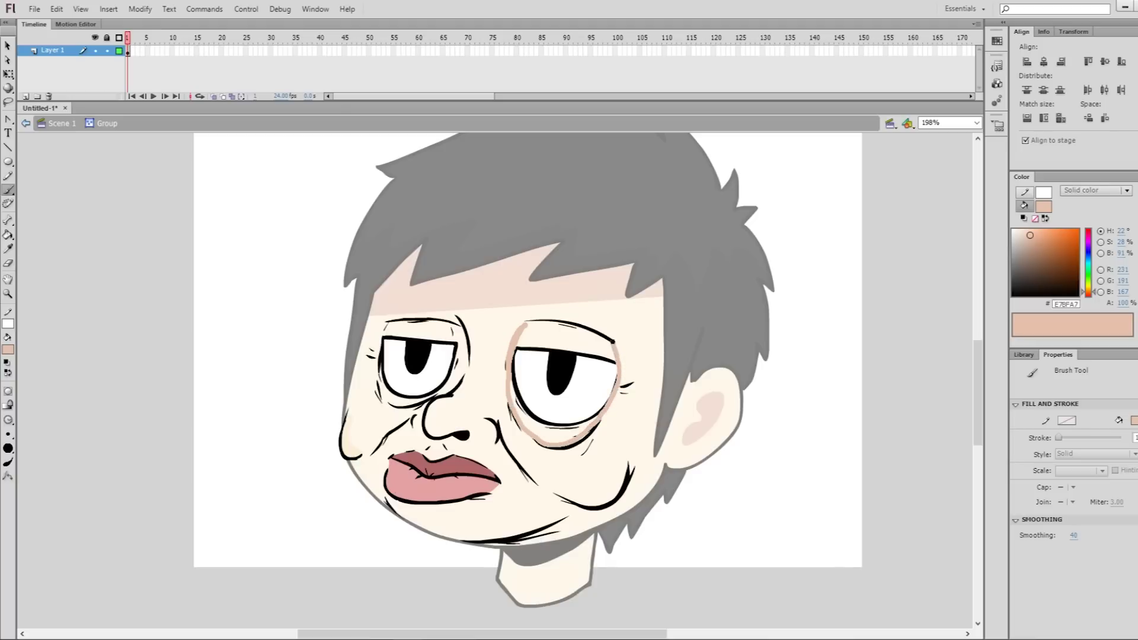
# Outline and fill the eyelids and eye bags of both eyes with the #E7BFA7 shadow colour
pyautogui.moveTo(613, 342); pyautogui.dragTo(613, 342)
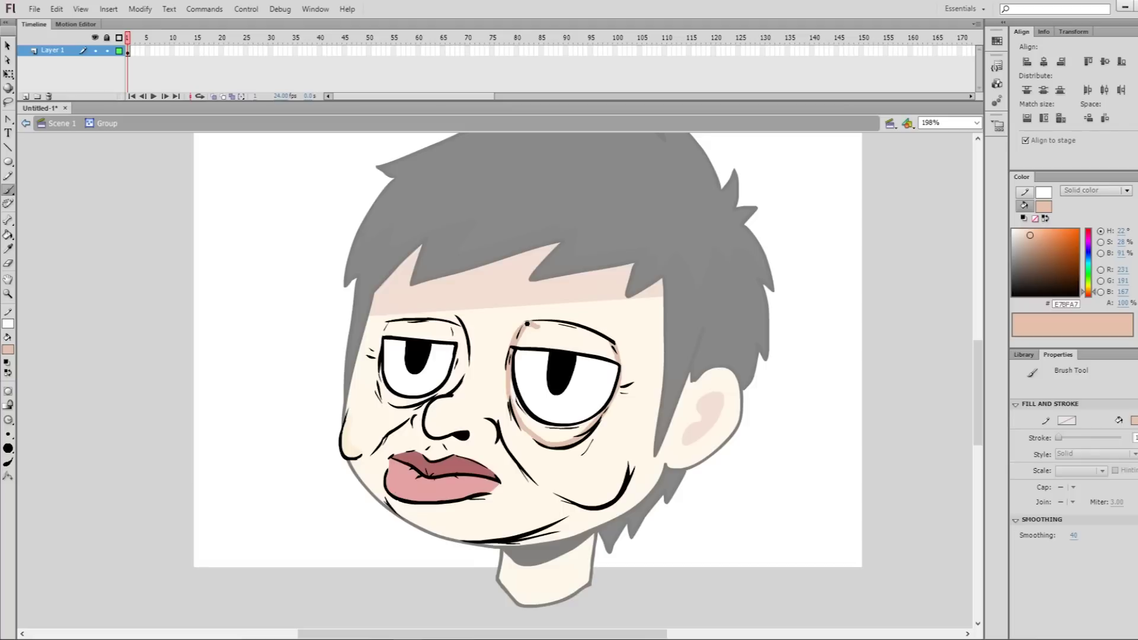
pyautogui.moveTo(527, 324)
pyautogui.mouseDown()
pyautogui.moveTo(614, 355)
pyautogui.moveTo(555, 438)
pyautogui.moveTo(516, 385)
pyautogui.mouseUp()
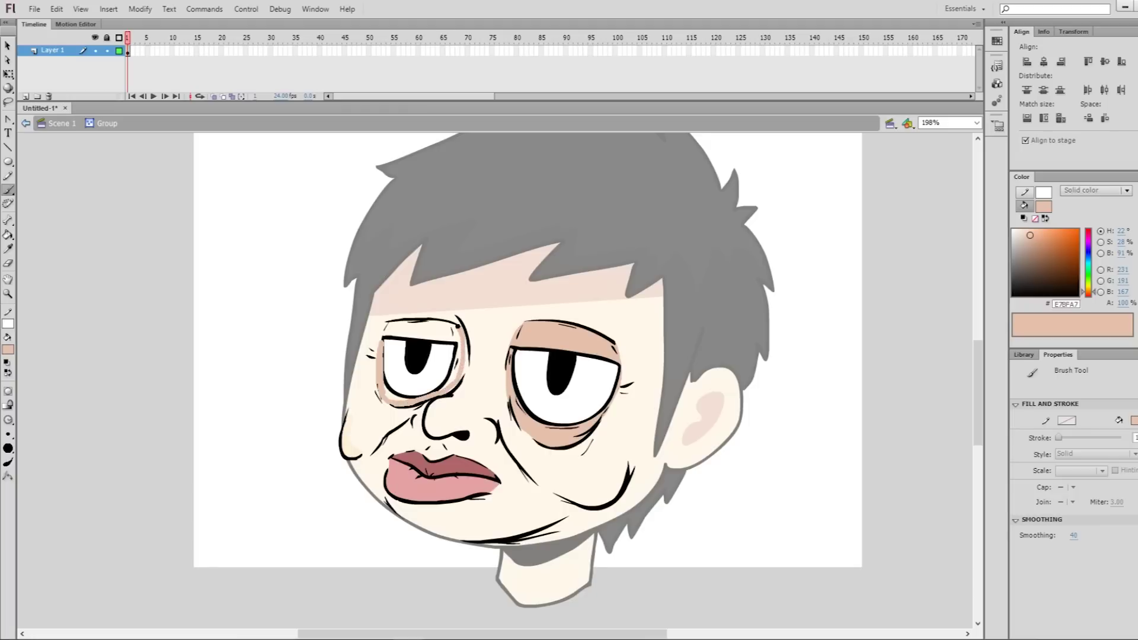
pyautogui.moveTo(457, 326); pyautogui.dragTo(451, 325)
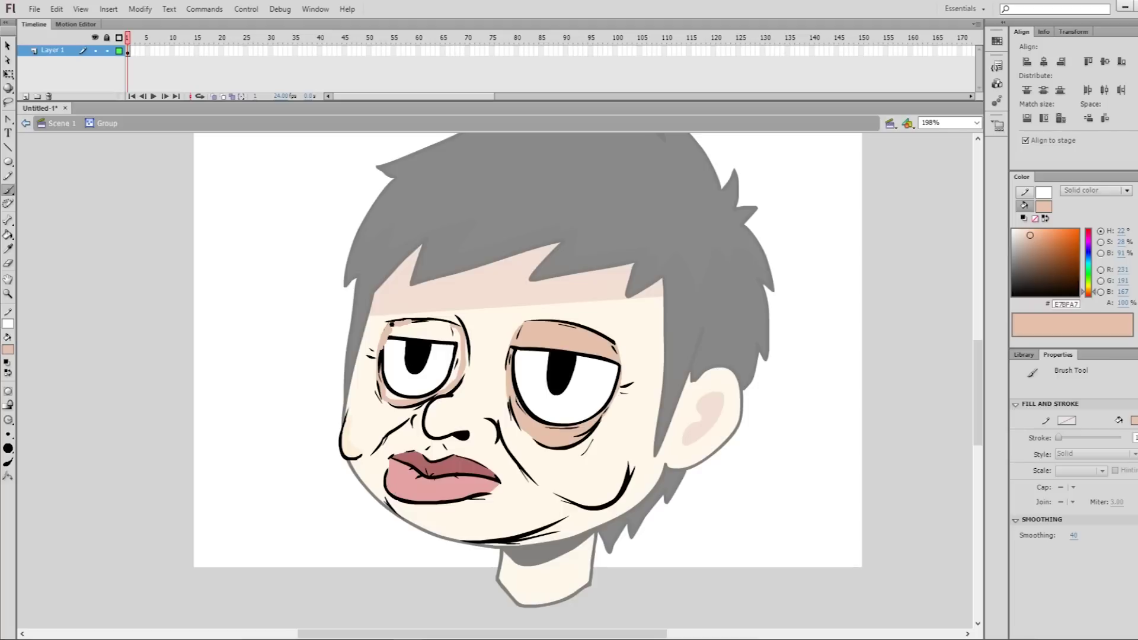
pyautogui.press('k')
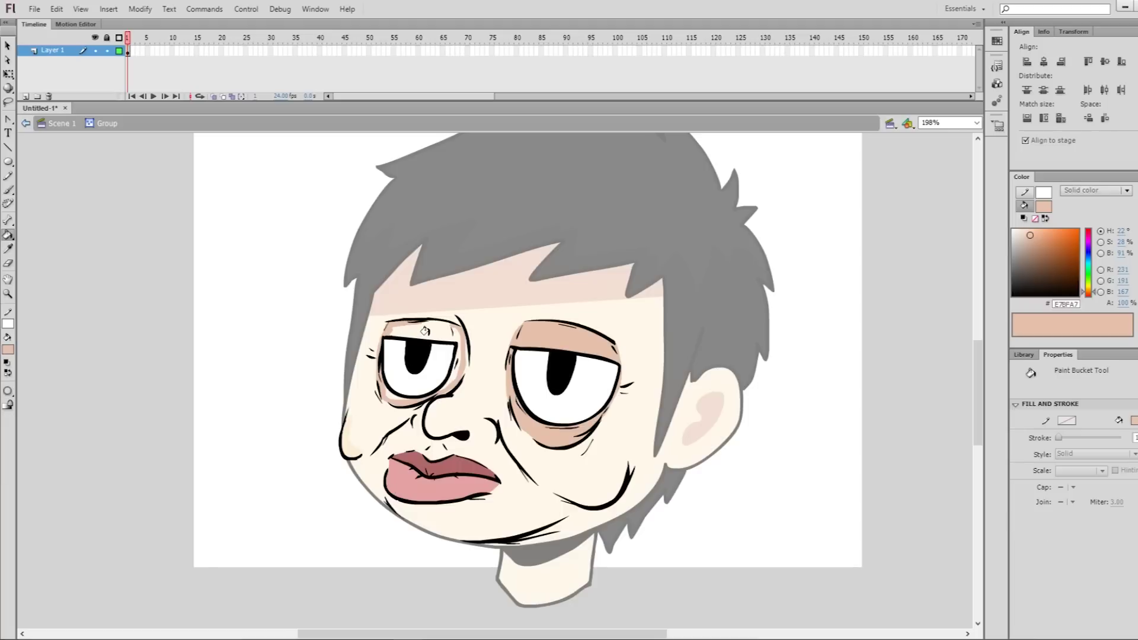
pyautogui.click(407, 396)
pyautogui.moveTo(496, 359); pyautogui.dragTo(475, 354)
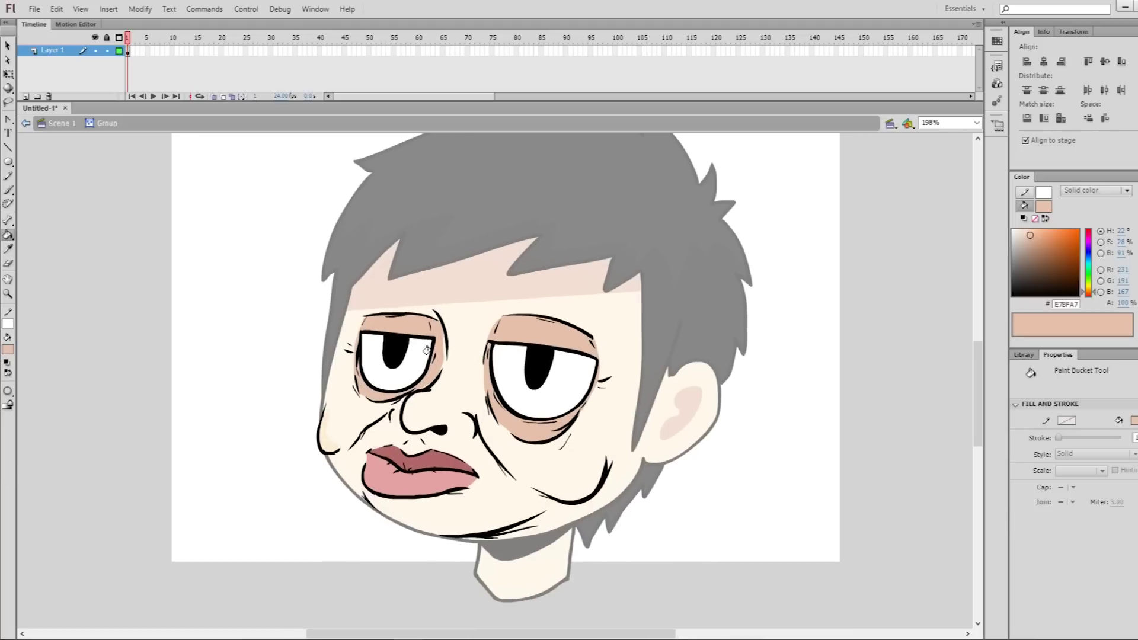
# Fill a #E7BFA7 shadow beneath the curved jowl line on the near cheek
pyautogui.press('b')
pyautogui.press('v')
pyautogui.press('l')
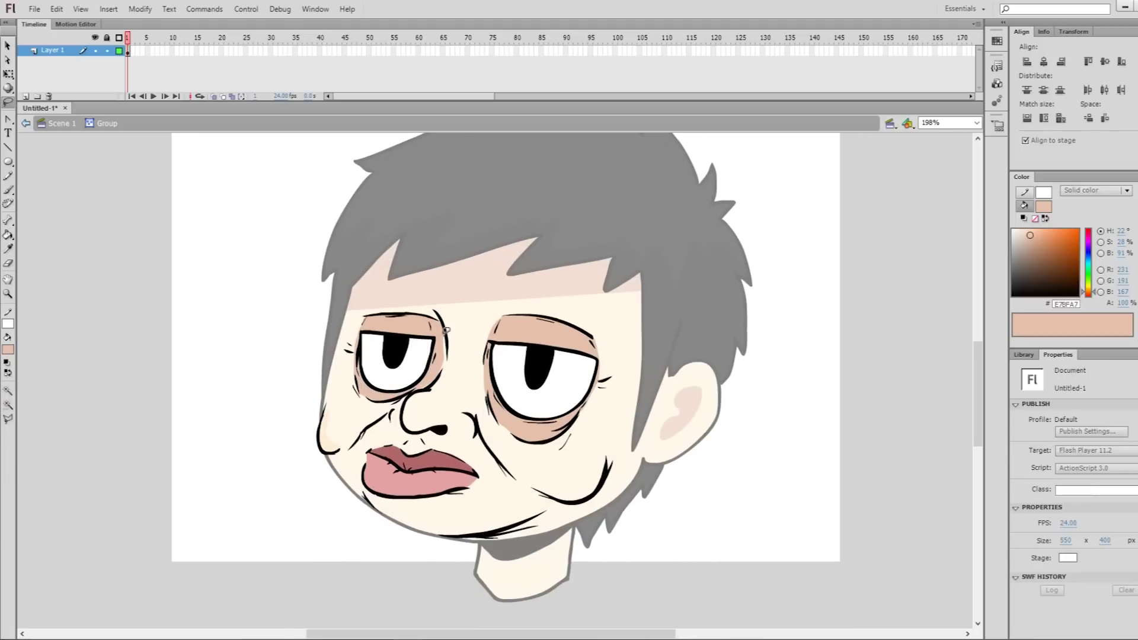
pyautogui.press('b')
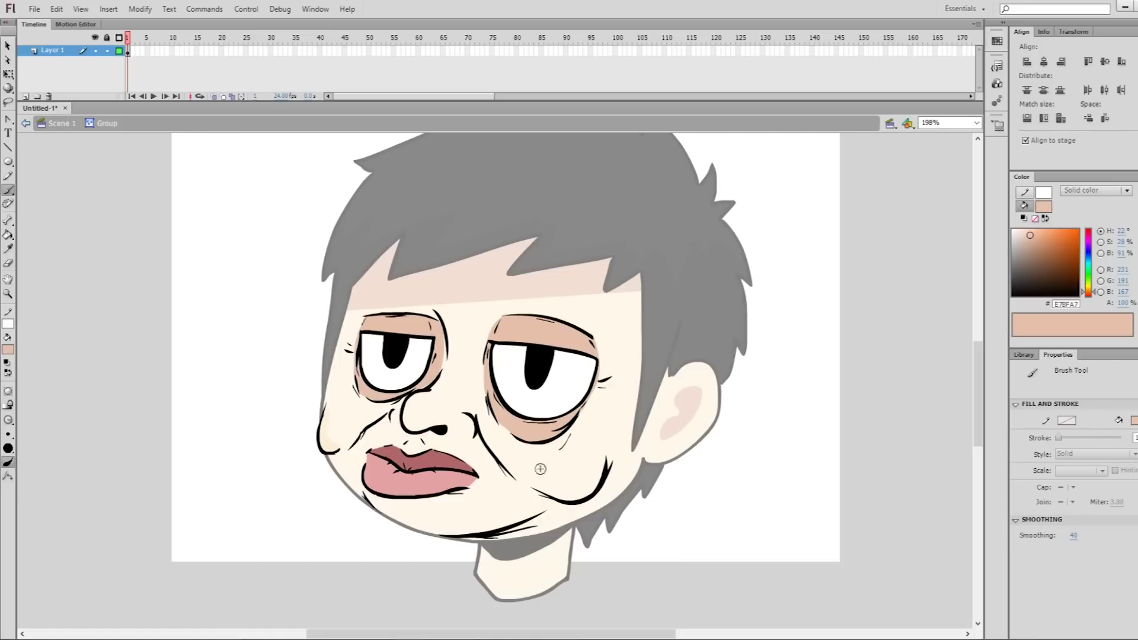
pyautogui.press('k')
pyautogui.click(576, 501)
pyautogui.press('b')
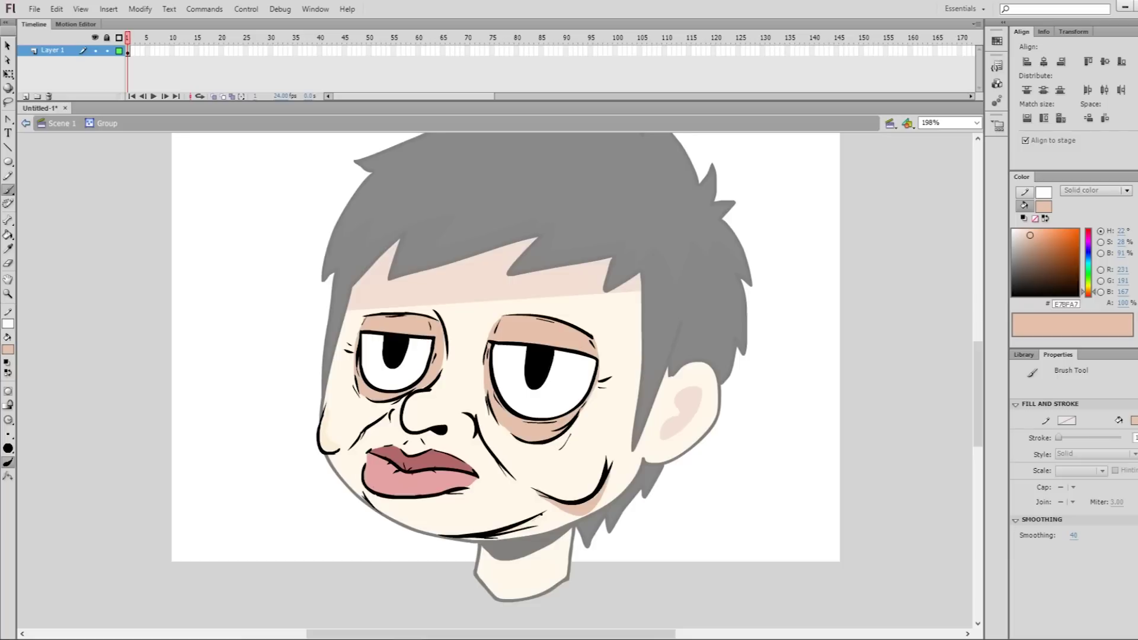
# Brush #E7BFA7 shadow strokes along the chin crease, around the nose and beside the far cheek fold
pyautogui.moveTo(542, 514)
pyautogui.mouseDown()
pyautogui.moveTo(499, 533)
pyautogui.moveTo(511, 534)
pyautogui.mouseUp()
pyautogui.hotkey('ctrl', 'z')
pyautogui.moveTo(534, 526); pyautogui.dragTo(545, 515)
pyautogui.moveTo(506, 535); pyautogui.dragTo(510, 532)
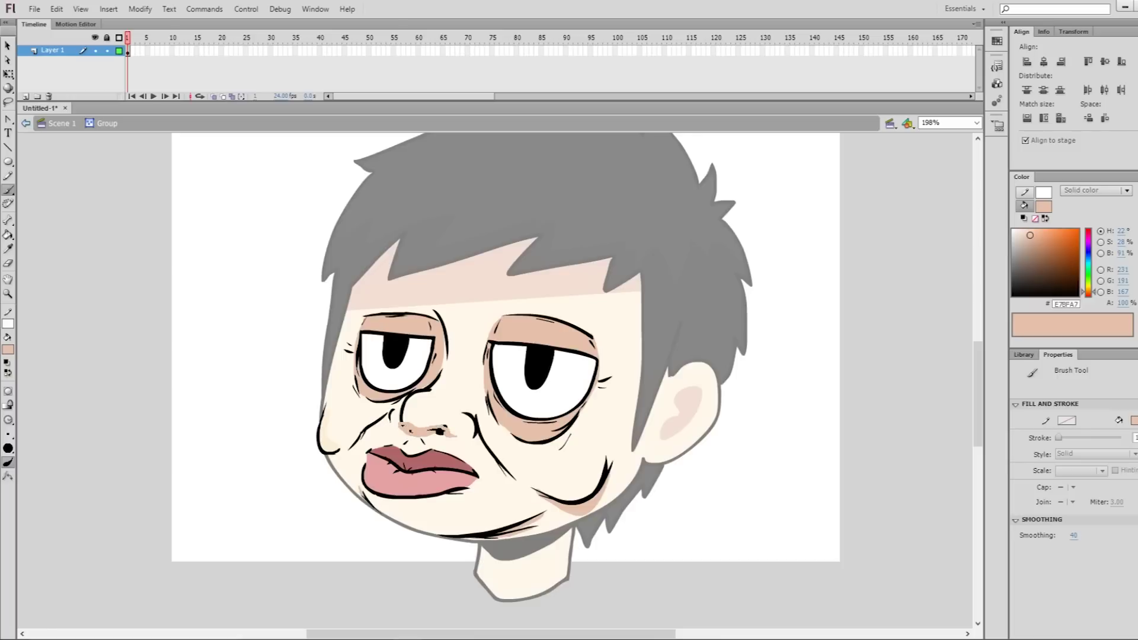
pyautogui.moveTo(439, 431); pyautogui.dragTo(430, 422)
pyautogui.moveTo(369, 432)
pyautogui.mouseDown()
pyautogui.moveTo(361, 439)
pyautogui.moveTo(382, 418)
pyautogui.moveTo(370, 405)
pyautogui.mouseUp()
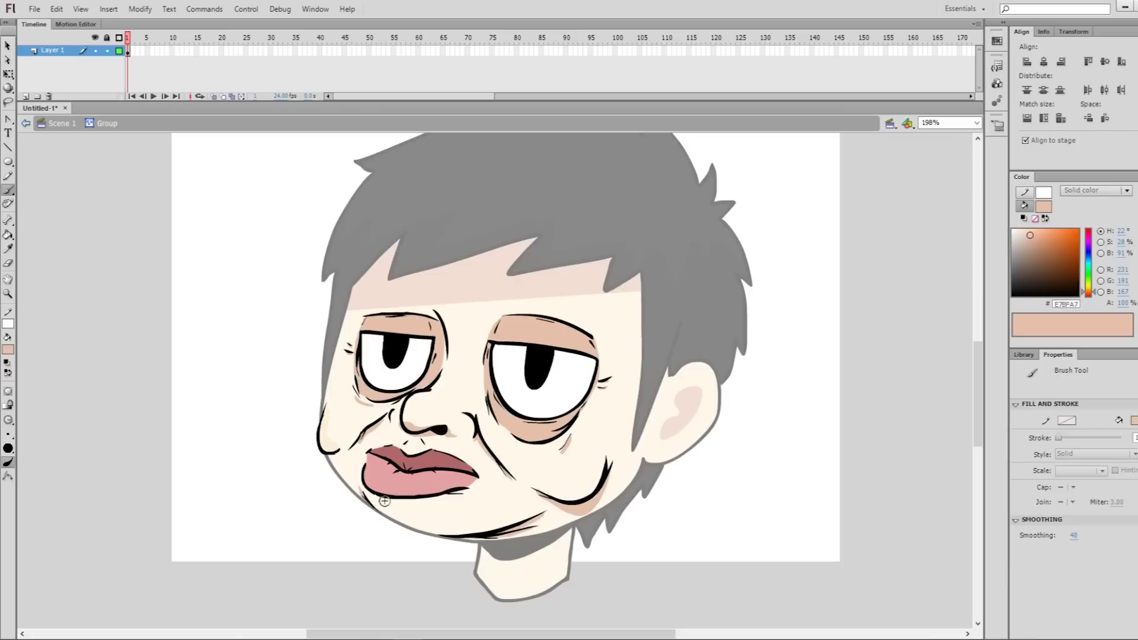
# Outline a shadow beneath the lower lip, extend it downward, and fill it with #E7BFA7 up to the mouth corner
pyautogui.moveTo(382, 500); pyautogui.dragTo(464, 494)
pyautogui.press('k')
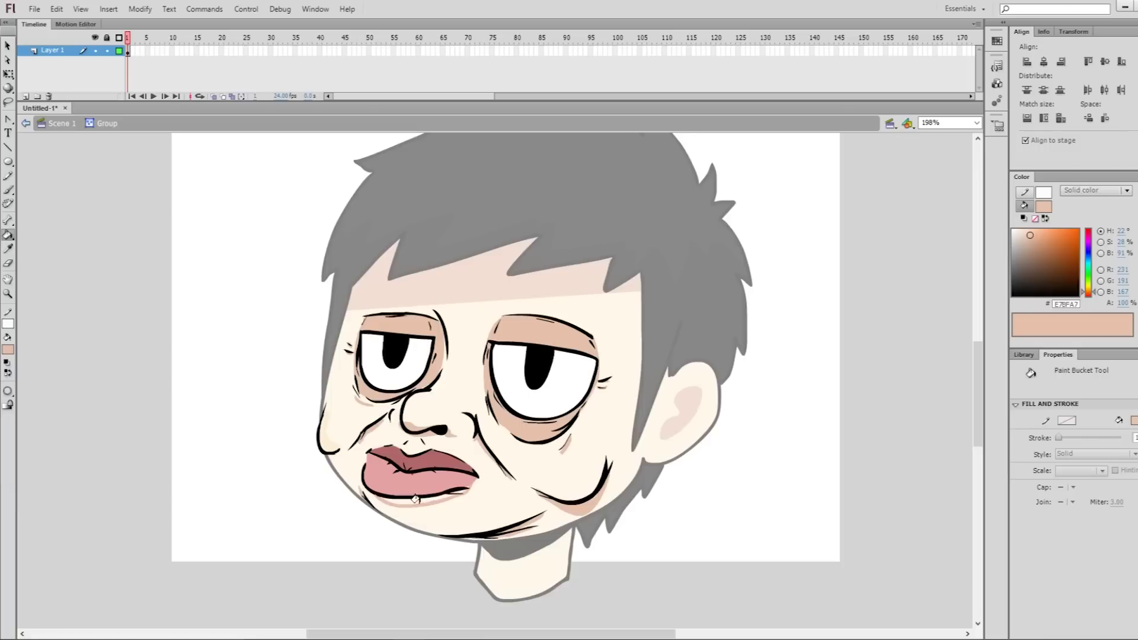
pyautogui.click(413, 497)
pyautogui.press('b')
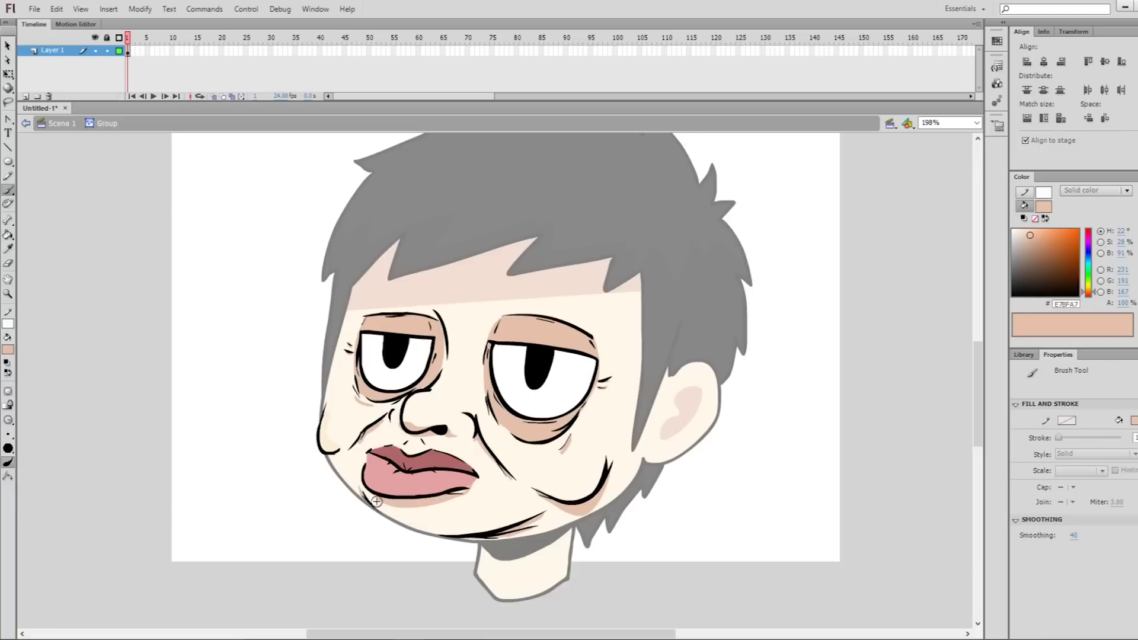
pyautogui.moveTo(381, 504)
pyautogui.mouseDown()
pyautogui.moveTo(415, 511)
pyautogui.moveTo(459, 496)
pyautogui.mouseUp()
pyautogui.press('k')
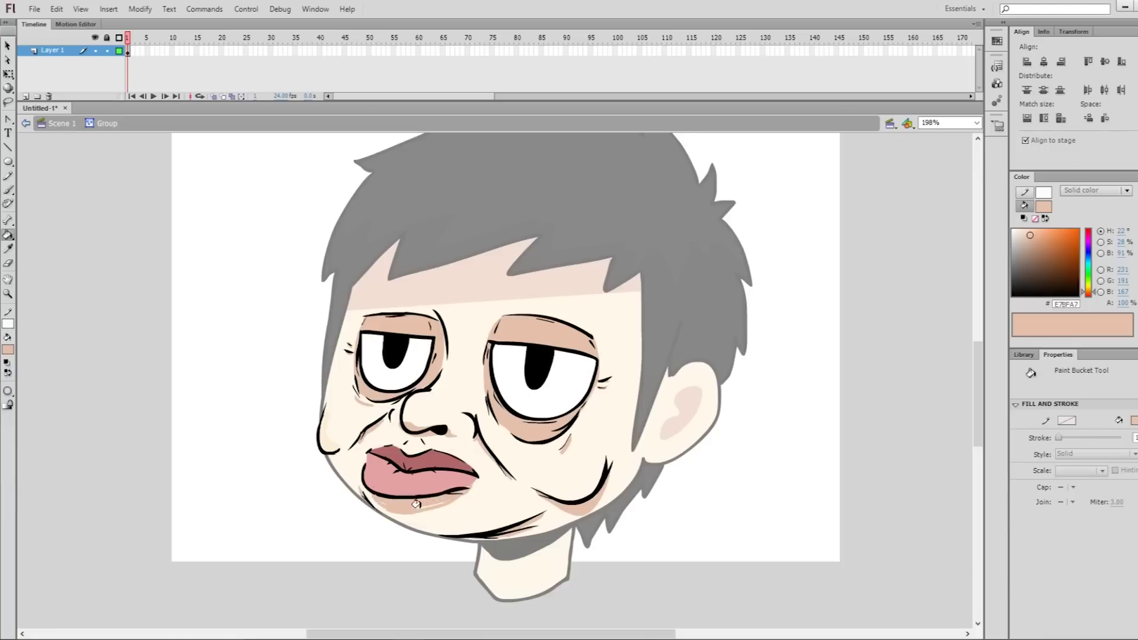
pyautogui.moveTo(372, 470); pyautogui.dragTo(478, 558)
pyautogui.click(254, 311)
pyautogui.click(731, 222)
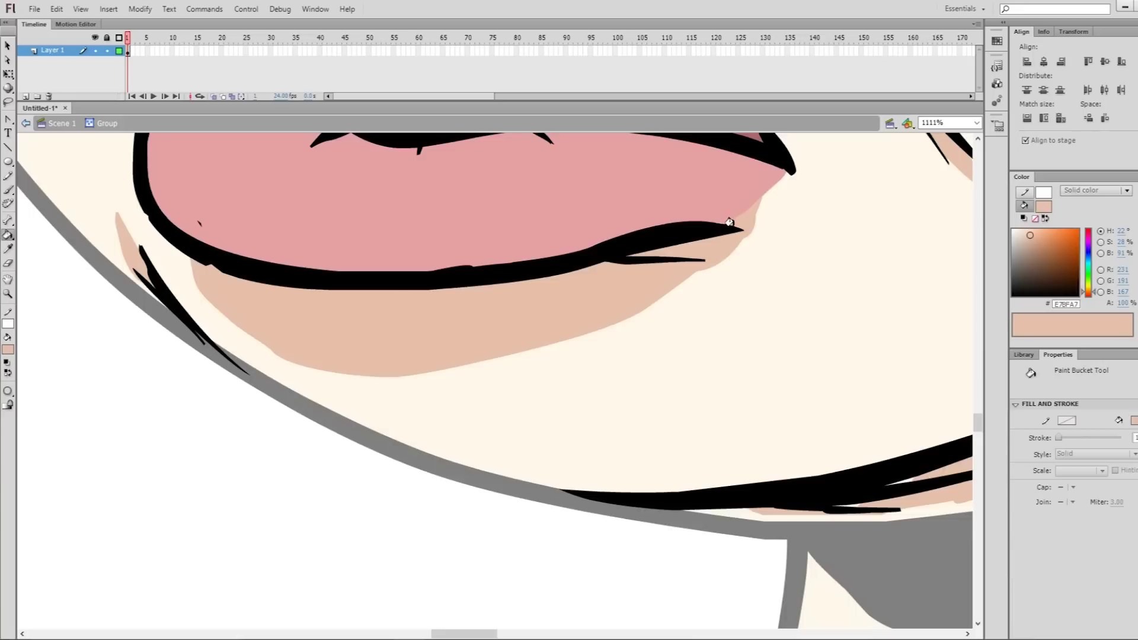
# Finish editing the facial features group and return to the main scene
pyautogui.hotkey('ctrl', '2')
pyautogui.press('v')
pyautogui.moveTo(775, 499); pyautogui.dragTo(787, 487)
pyautogui.press('b')
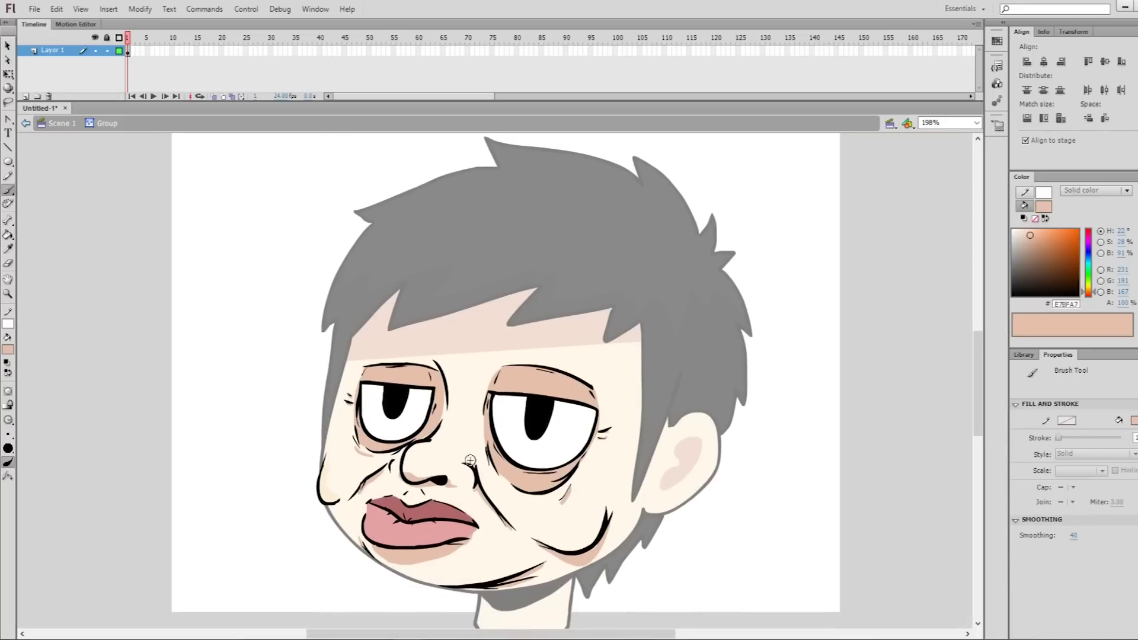
pyautogui.scroll(1, 563, 427)
pyautogui.press('v')
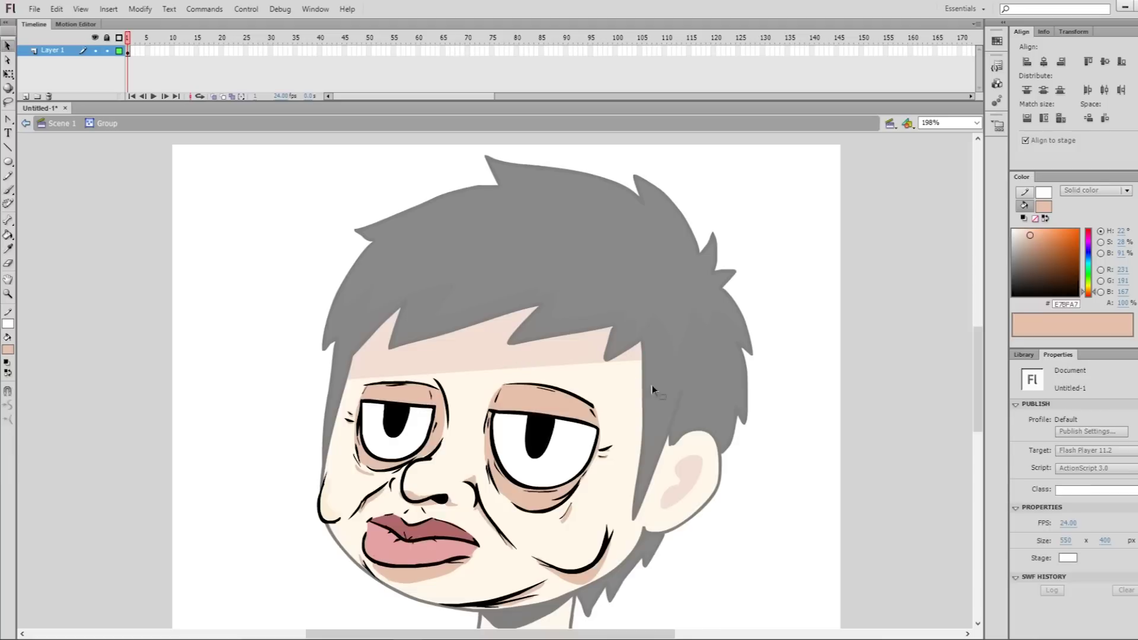
pyautogui.doubleClick(785, 473)
# Sample black from the pupil and brush a thick bar-shaped eyebrow above each eye in a separate group
pyautogui.moveTo(603, 373); pyautogui.dragTo(581, 373)
pyautogui.press('i')
pyautogui.click(520, 422)
pyautogui.press('v')
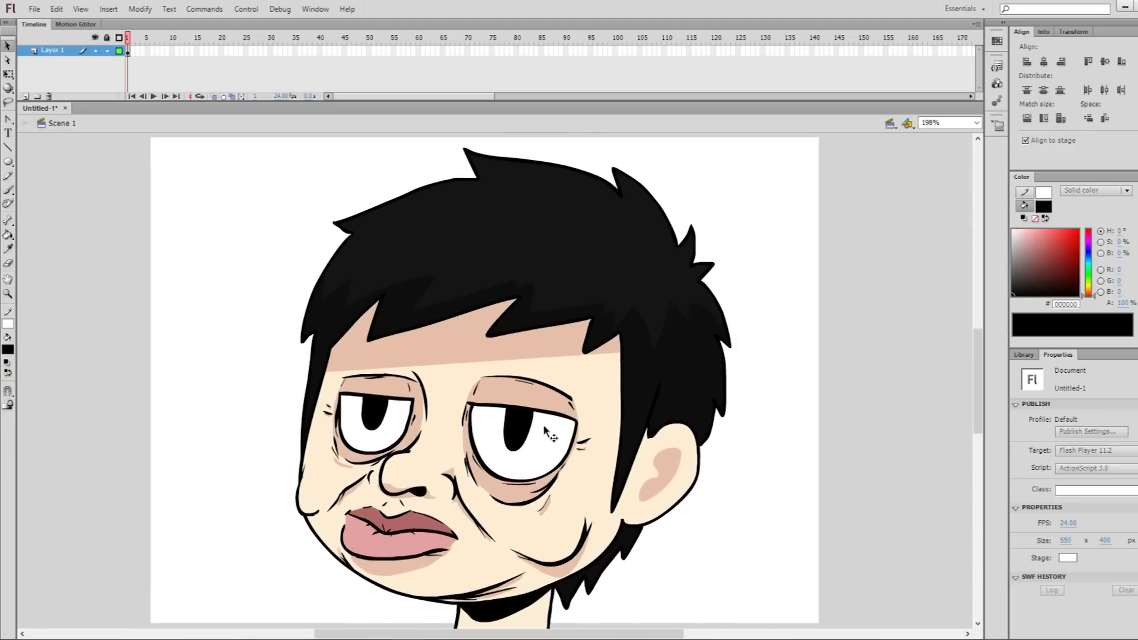
pyautogui.doubleClick(548, 385)
pyautogui.press('b')
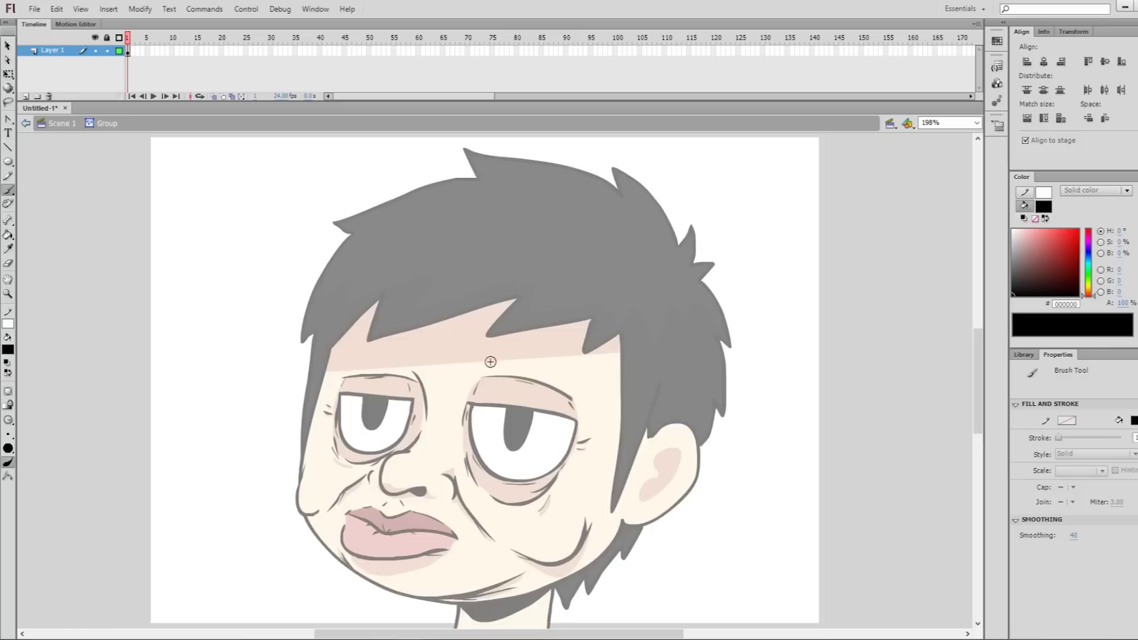
pyautogui.moveTo(492, 360)
pyautogui.mouseDown()
pyautogui.moveTo(570, 380)
pyautogui.moveTo(574, 359)
pyautogui.moveTo(499, 341)
pyautogui.moveTo(496, 361)
pyautogui.moveTo(514, 363)
pyautogui.moveTo(493, 347)
pyautogui.mouseUp()
pyautogui.hotkey('ctrl', 'z')
pyautogui.moveTo(350, 343)
pyautogui.mouseDown()
pyautogui.moveTo(437, 347)
pyautogui.moveTo(416, 348)
pyautogui.mouseUp()
# Sample the hair colour #151515 and fill the eyebrows with it
pyautogui.press('q')
pyautogui.click(576, 371)
pyautogui.click(620, 273)
pyautogui.click(542, 359)
# Raise the larger eye's brow and shift it toward the nose, lower the other brow slightly, and leave the group
pyautogui.press('v')
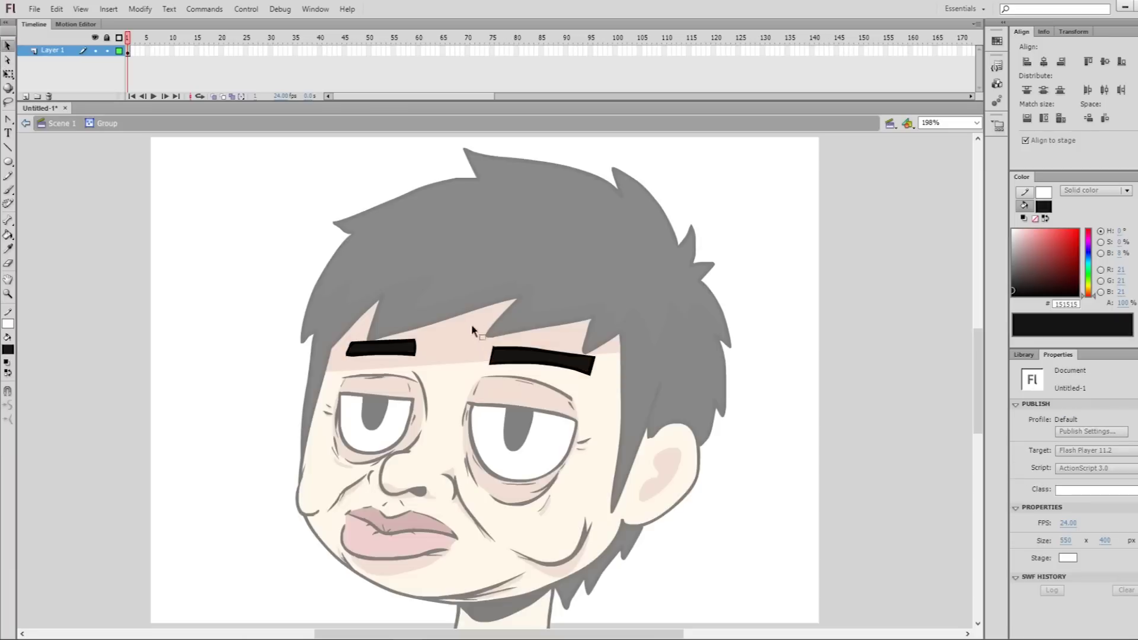
pyautogui.moveTo(455, 298); pyautogui.dragTo(630, 390)
pyautogui.moveTo(581, 363); pyautogui.dragTo(569, 346)
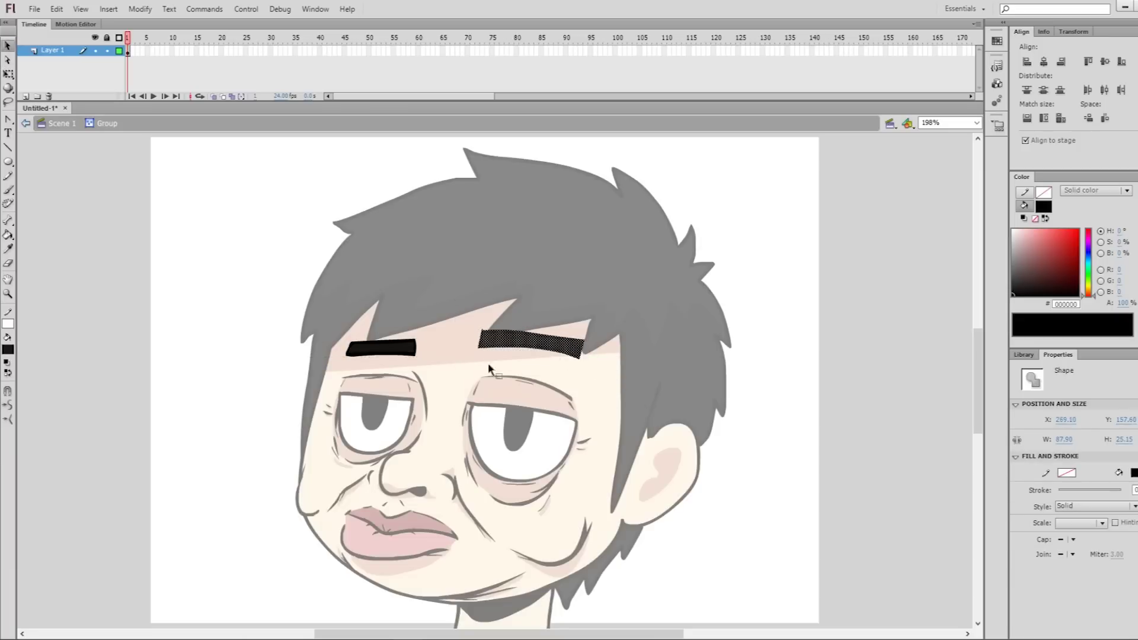
pyautogui.moveTo(314, 308)
pyautogui.mouseDown()
pyautogui.moveTo(445, 382)
pyautogui.moveTo(408, 363)
pyautogui.mouseUp()
pyautogui.click(770, 319)
pyautogui.doubleClick(784, 313)
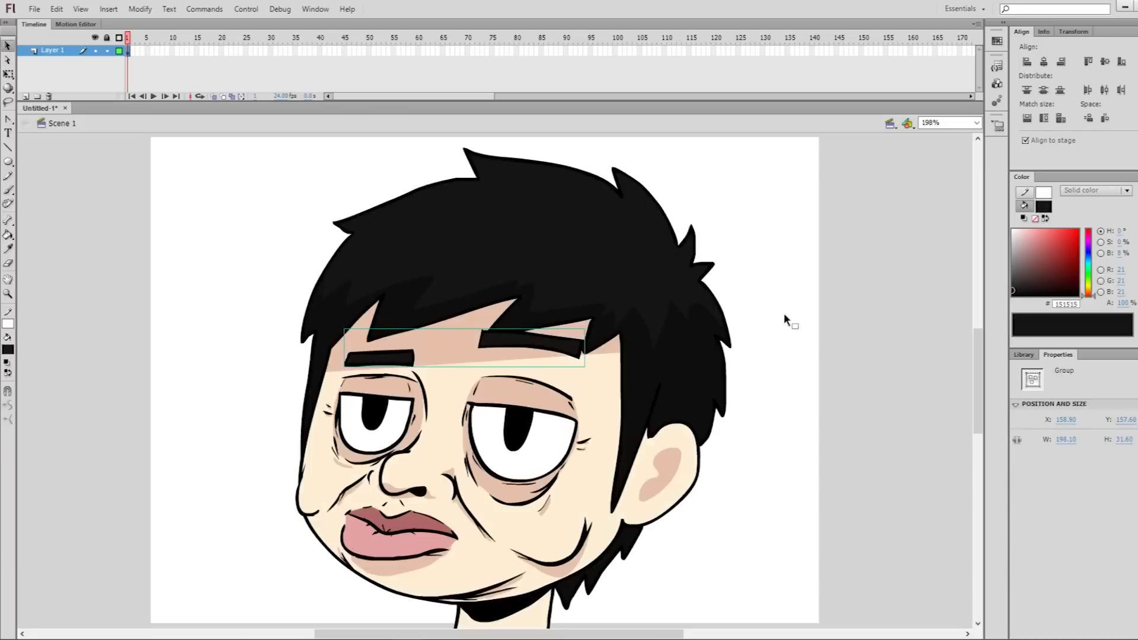
# Reopen the eyebrow group, move both brows slightly down toward the eyes, and return to the main scene
pyautogui.doubleClick(582, 350)
pyautogui.moveTo(577, 352); pyautogui.dragTo(575, 360)
pyautogui.moveTo(406, 358); pyautogui.dragTo(407, 364)
pyautogui.doubleClick(755, 383)
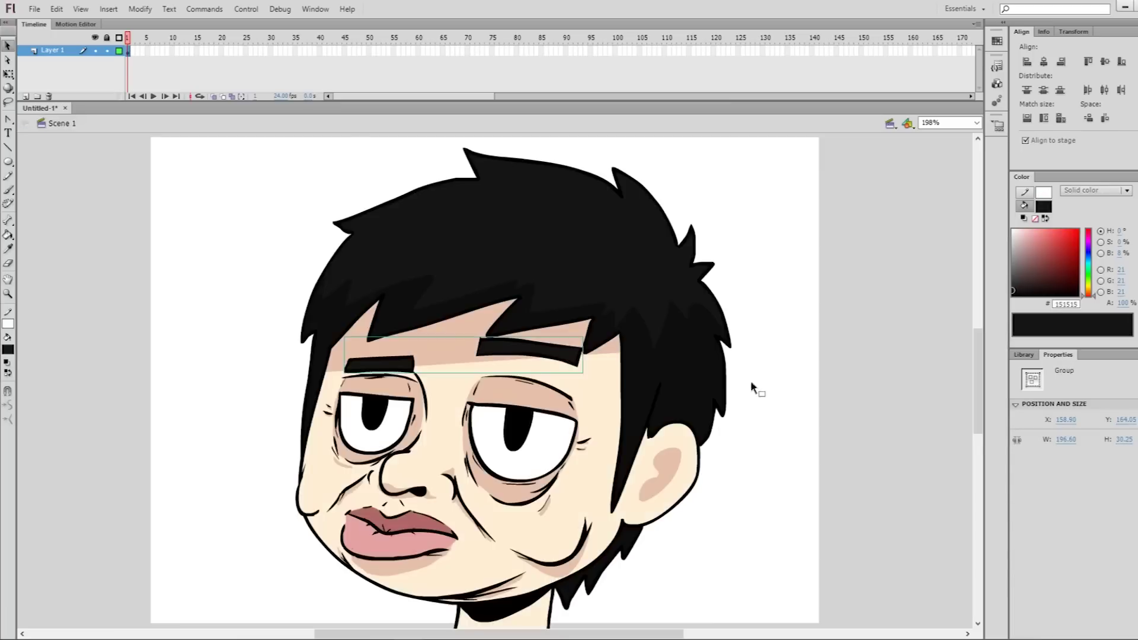
pyautogui.press('Escape')
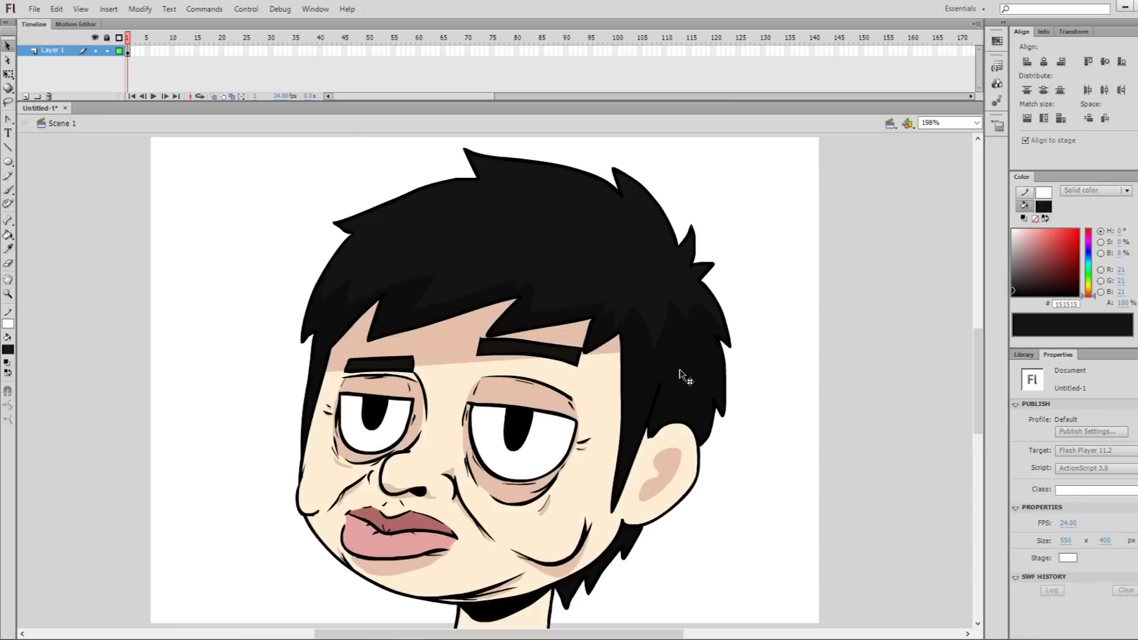
pyautogui.press('space')
pyautogui.moveTo(683, 383); pyautogui.dragTo(672, 362)
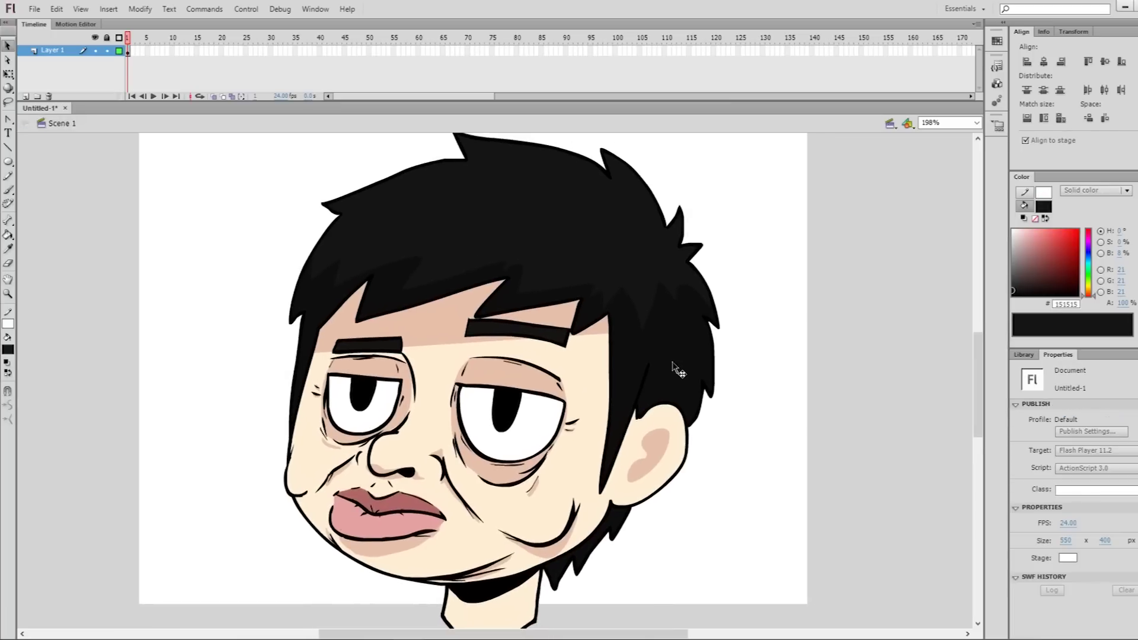
pyautogui.scroll(1, 855, 341)
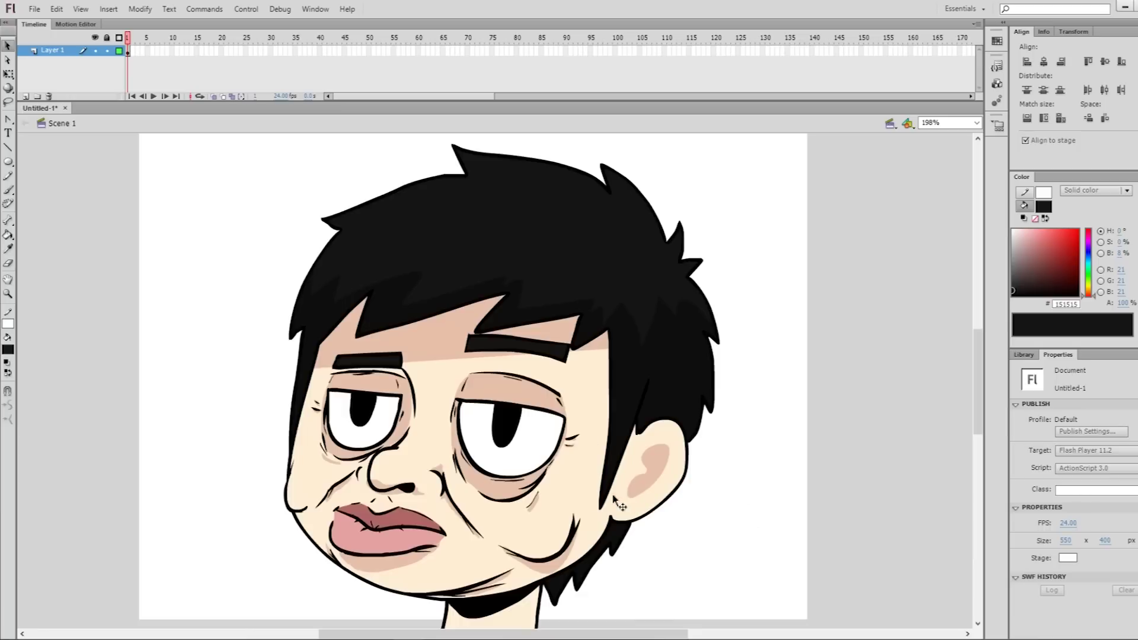
pyautogui.click(656, 464)
pyautogui.click(700, 433)
pyautogui.moveTo(576, 397); pyautogui.dragTo(598, 401)
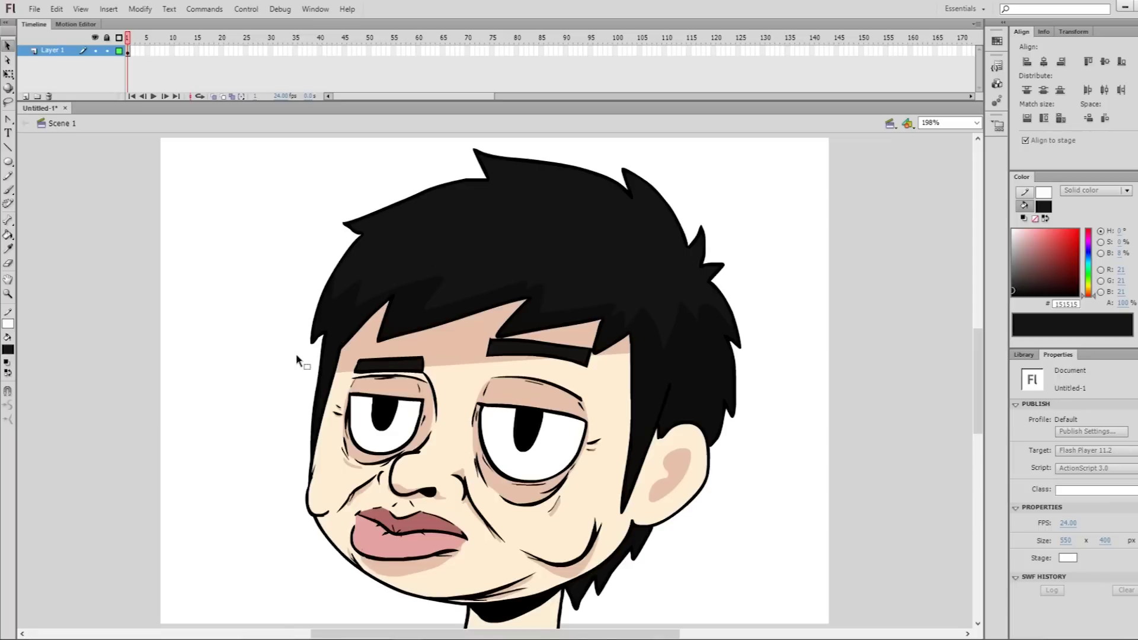
pyautogui.moveTo(282, 281); pyautogui.dragTo(331, 369)
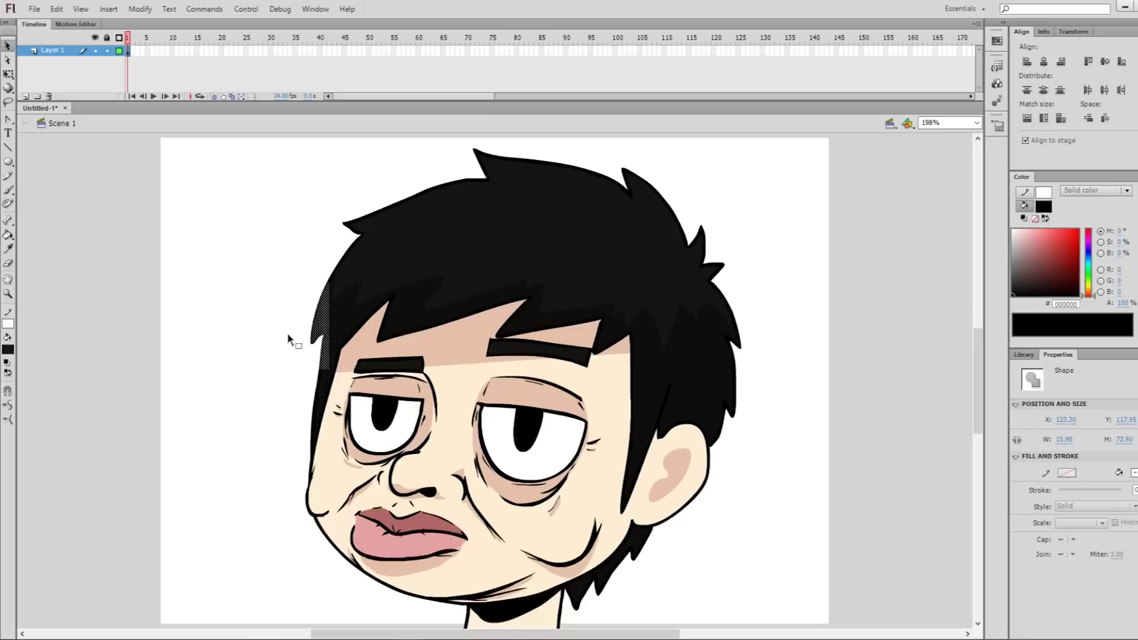
pyautogui.hotkey('ctrl', 'alt', 'shift', 'n')
pyautogui.click(277, 380)
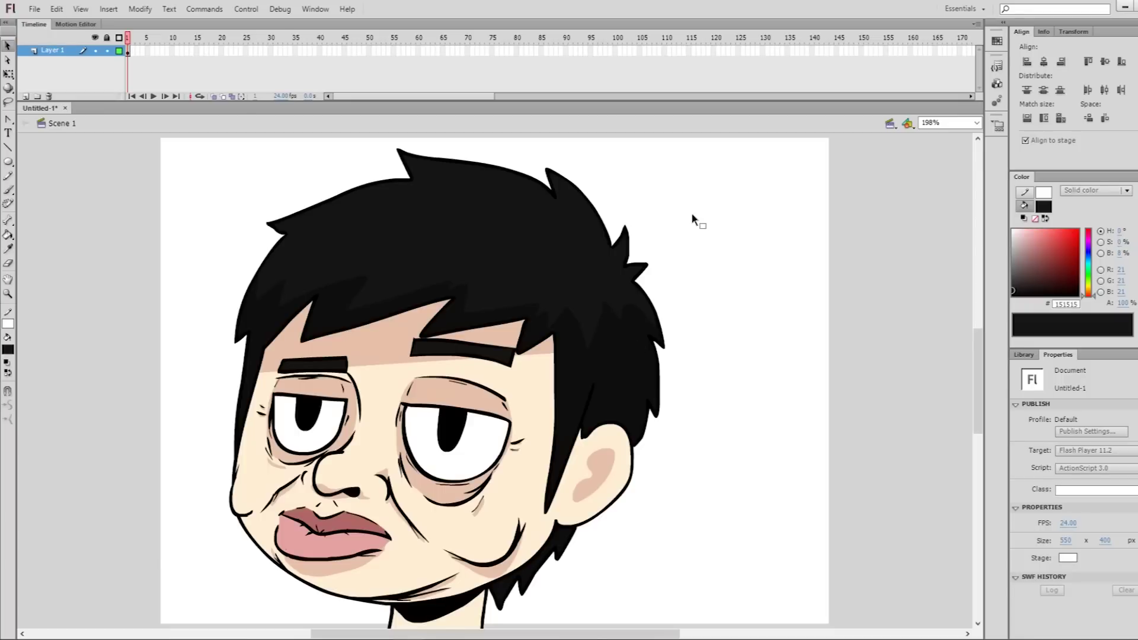
# Select the entire head drawing, move it horizontally toward the ear side of the stage, and clear the selection
pyautogui.hotkey('ctrl', 'a')
pyautogui.moveTo(630, 331); pyautogui.dragTo(750, 334)
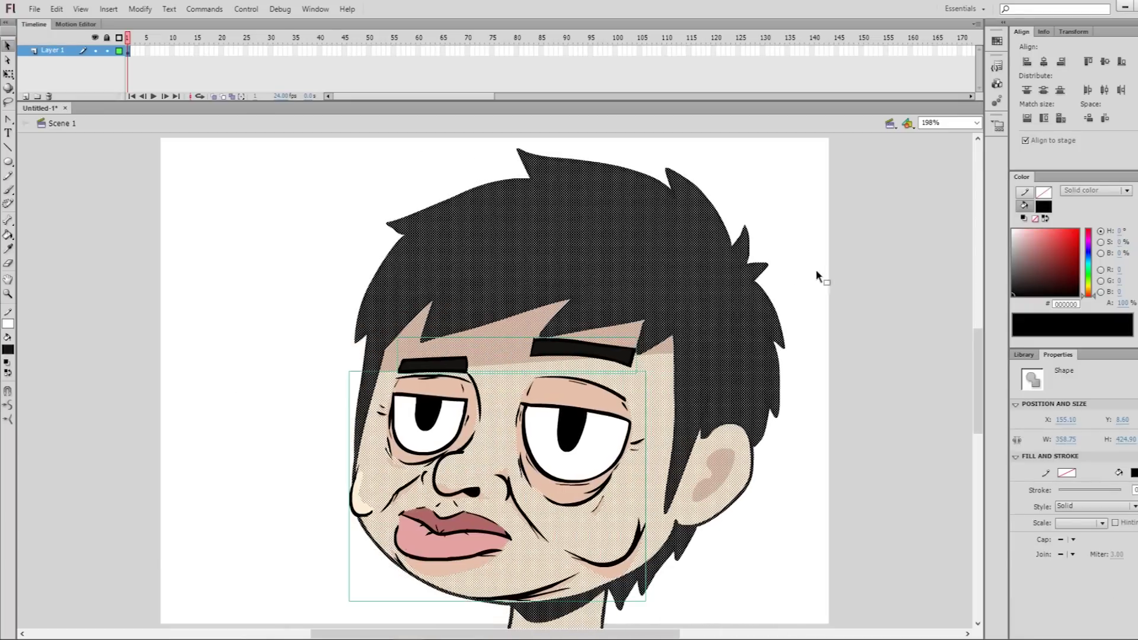
pyautogui.click(812, 296)
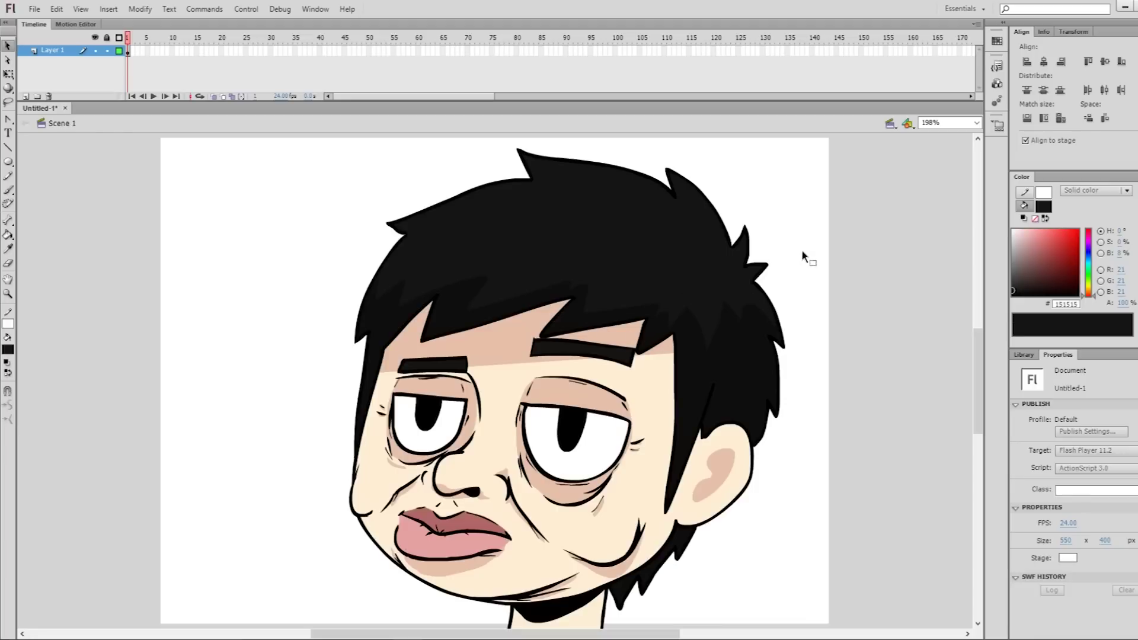
# Lasso individual spiky hair tips along the head's outline one at a time, clearing each selection
pyautogui.press('l')
pyautogui.moveTo(768, 229)
pyautogui.mouseDown()
pyautogui.moveTo(744, 241)
pyautogui.moveTo(768, 232)
pyautogui.mouseUp()
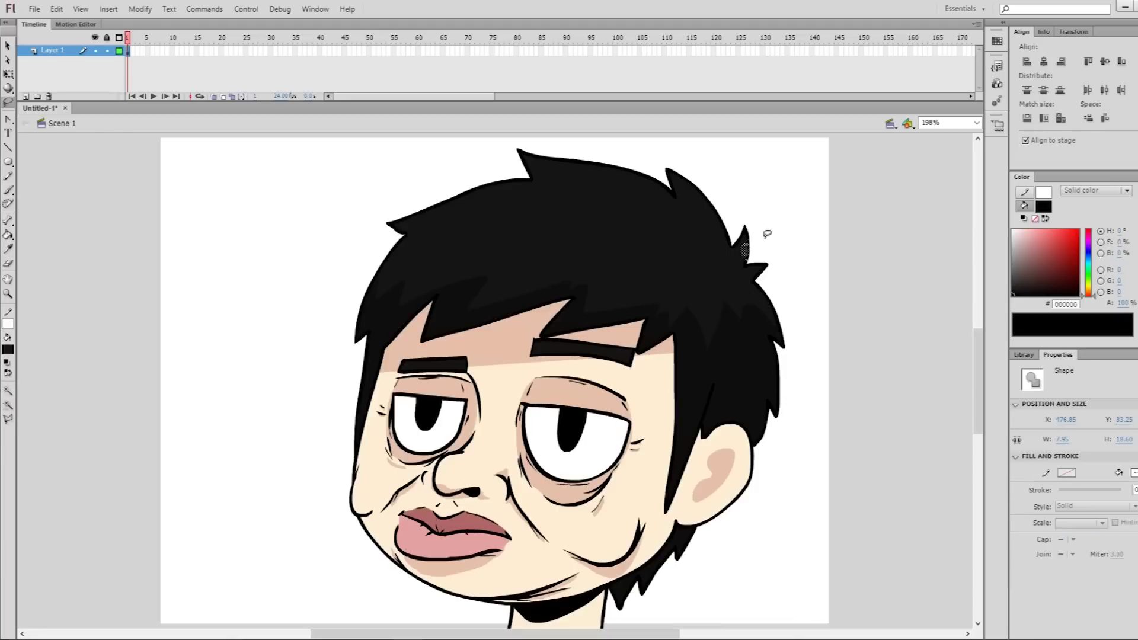
pyautogui.click(778, 227)
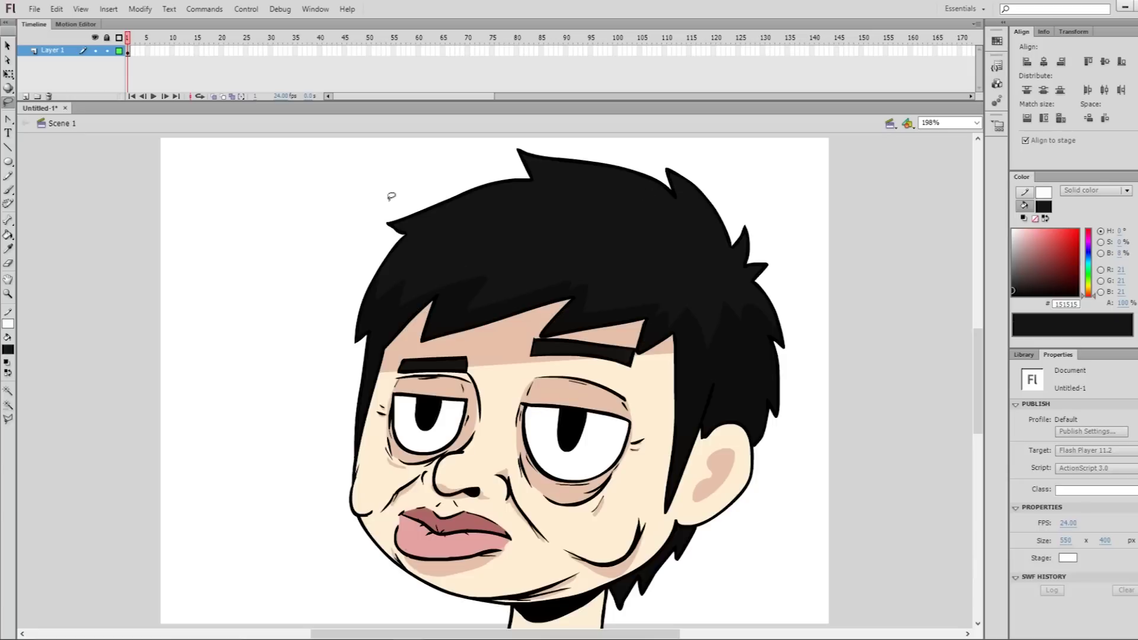
pyautogui.moveTo(387, 194); pyautogui.dragTo(418, 218)
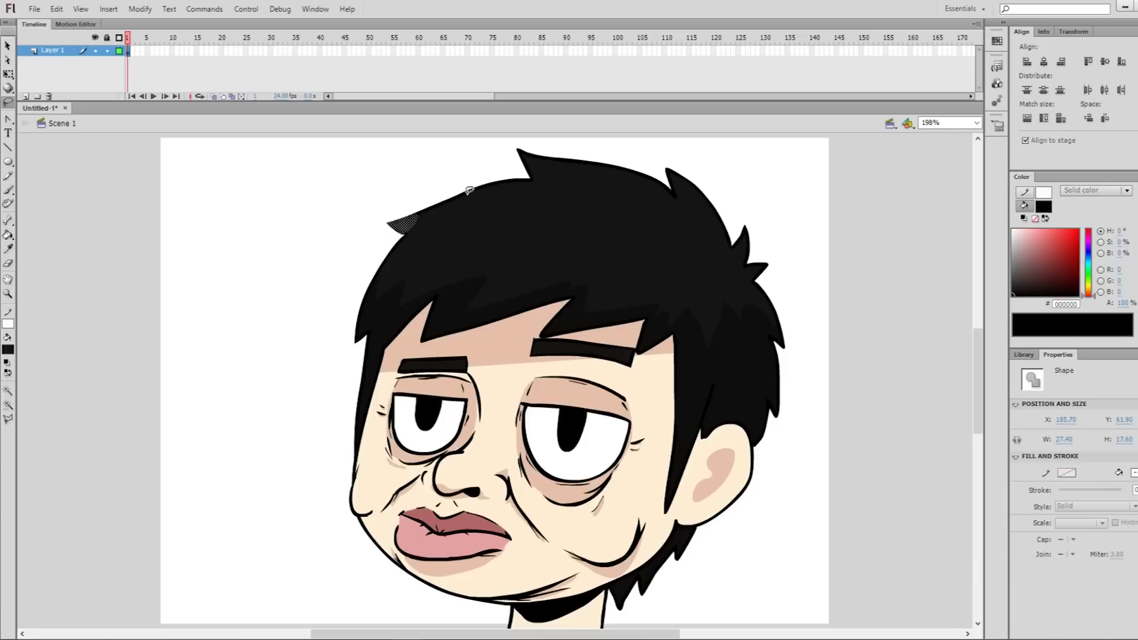
pyautogui.click(717, 177)
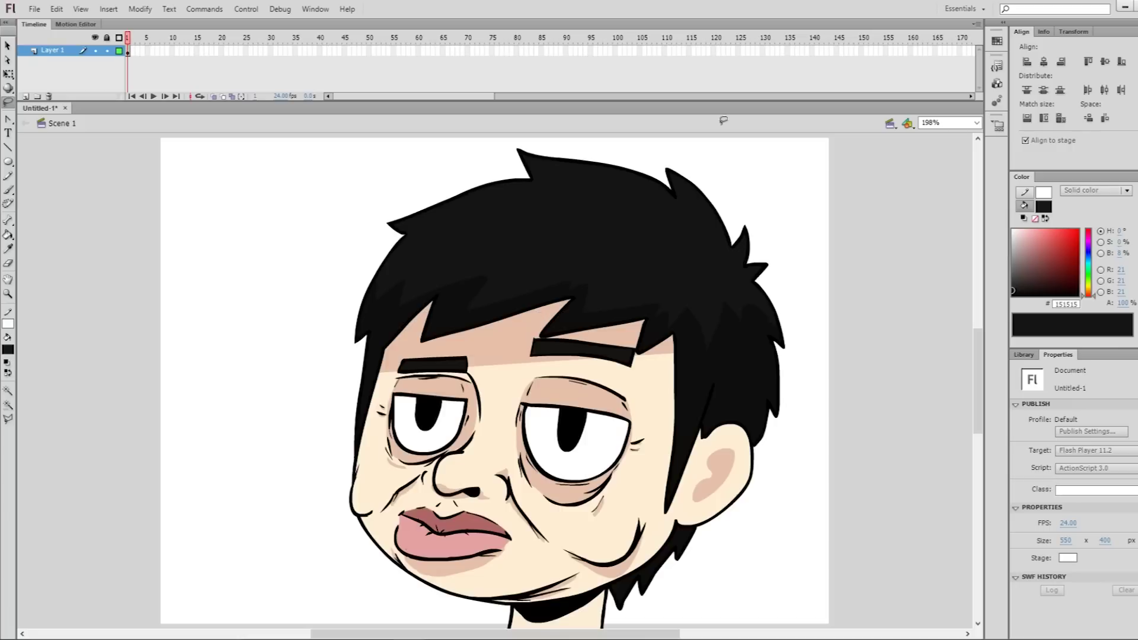
pyautogui.moveTo(697, 152)
pyautogui.mouseDown()
pyautogui.moveTo(711, 228)
pyautogui.moveTo(726, 187)
pyautogui.mouseUp()
pyautogui.click(738, 167)
# Marquee-select different portions of the head, including the hair, upper face and ear area, with the Selection tool, clearing each selection
pyautogui.press('v')
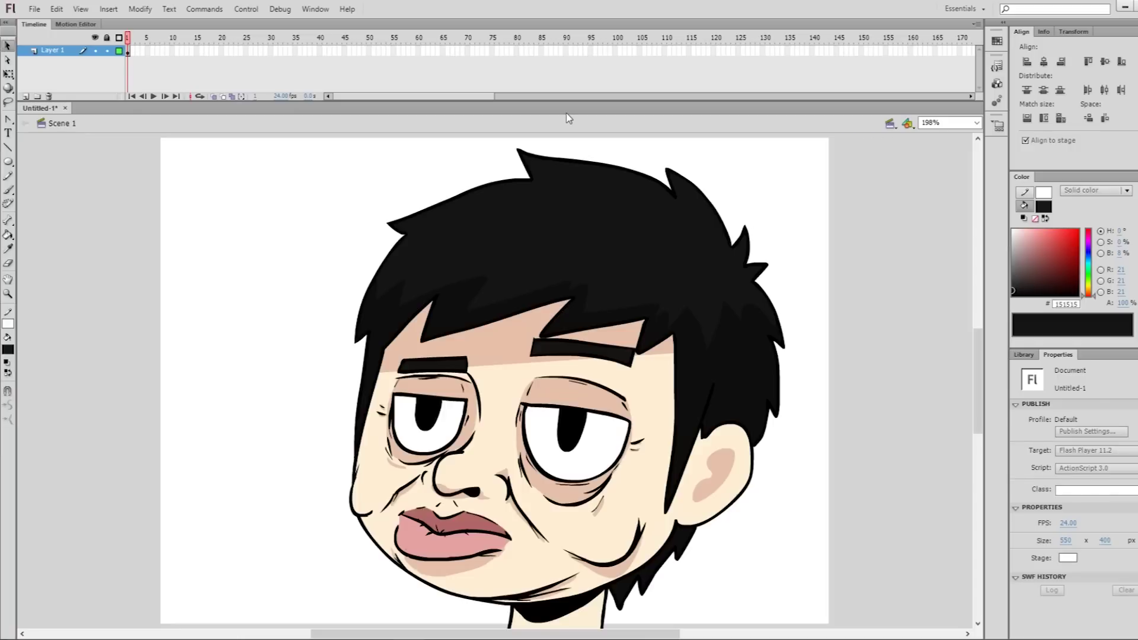
pyautogui.click(793, 302)
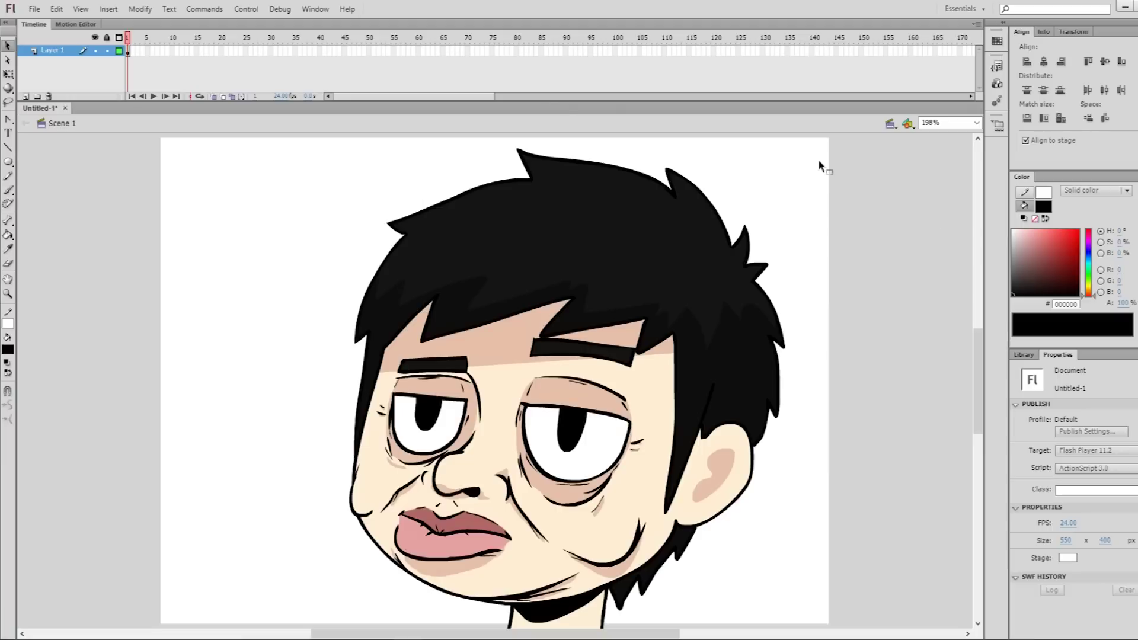
pyautogui.moveTo(814, 153)
pyautogui.mouseDown()
pyautogui.moveTo(729, 226)
pyautogui.moveTo(431, 327)
pyautogui.moveTo(320, 415)
pyautogui.moveTo(304, 485)
pyautogui.mouseUp()
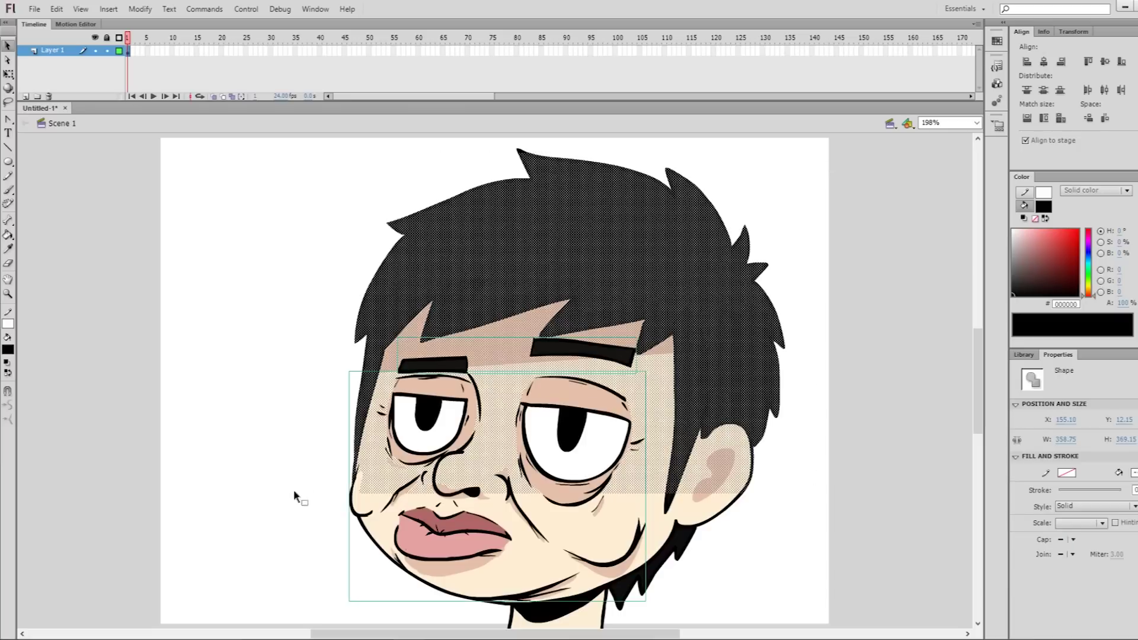
pyautogui.click(279, 261)
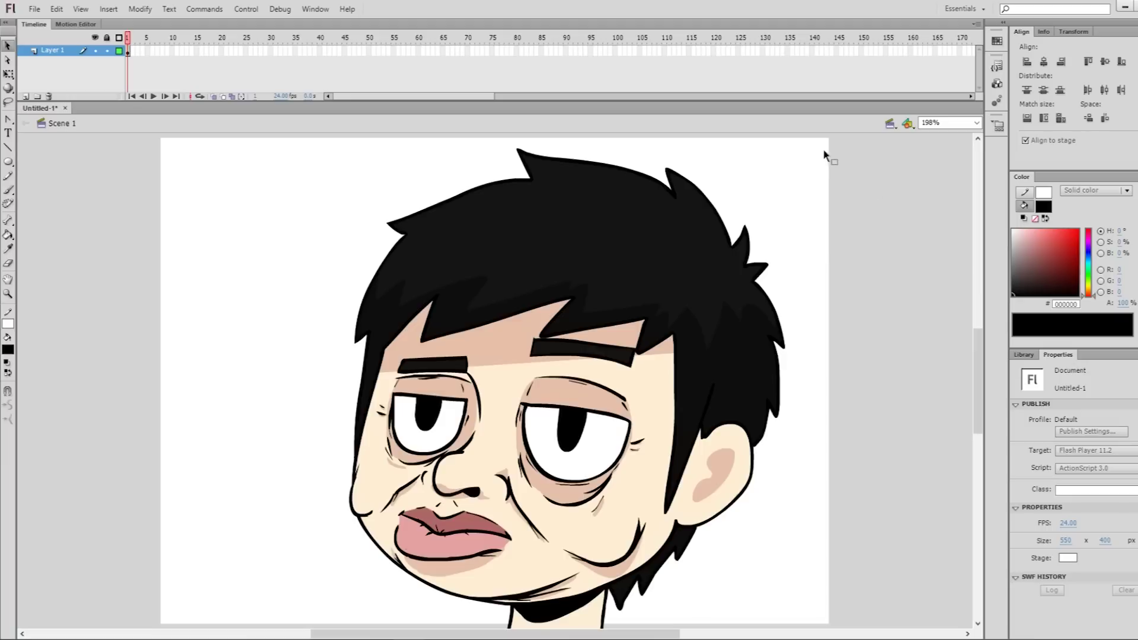
pyautogui.moveTo(826, 140); pyautogui.dragTo(338, 386)
pyautogui.moveTo(261, 161)
pyautogui.mouseDown()
pyautogui.moveTo(484, 297)
pyautogui.moveTo(816, 416)
pyautogui.mouseUp()
pyautogui.click(795, 493)
pyautogui.moveTo(779, 549); pyautogui.dragTo(649, 359)
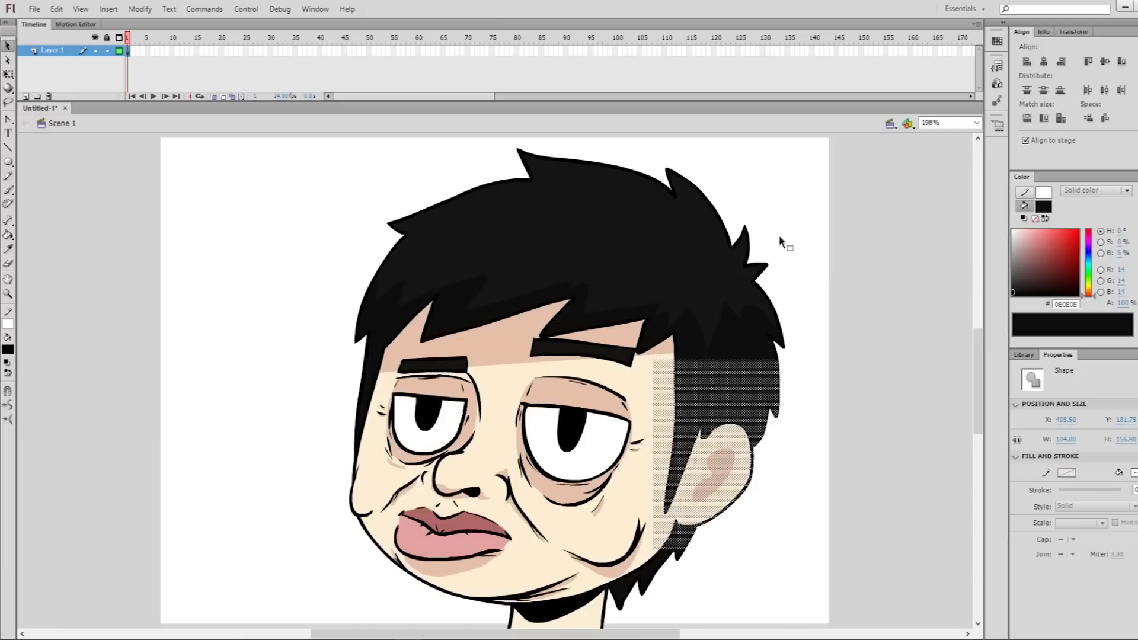
pyautogui.click(798, 225)
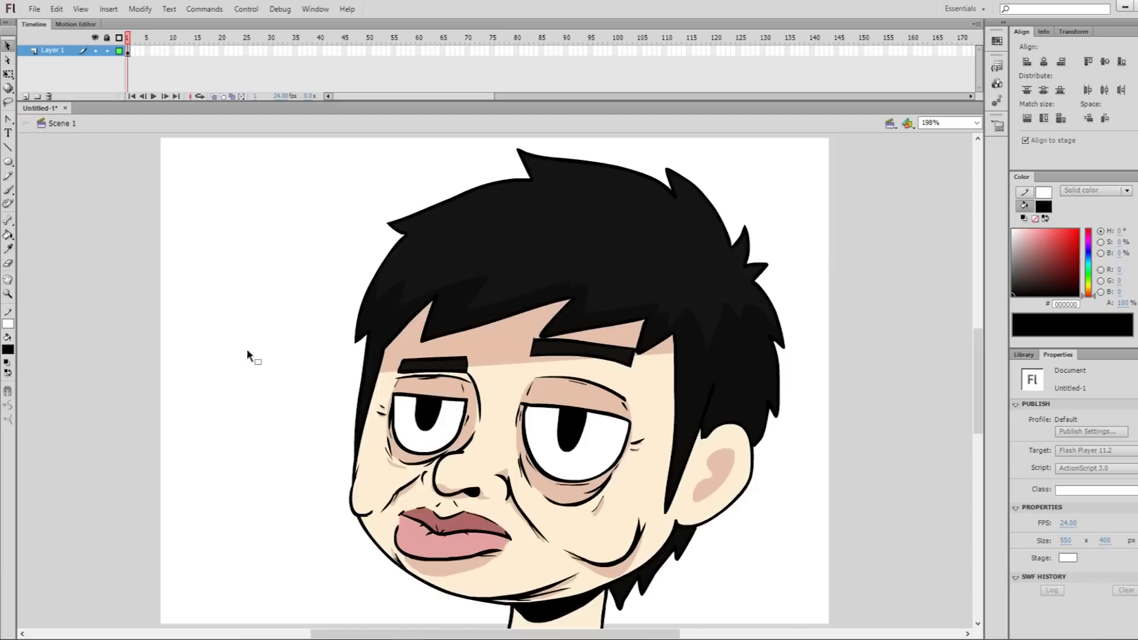